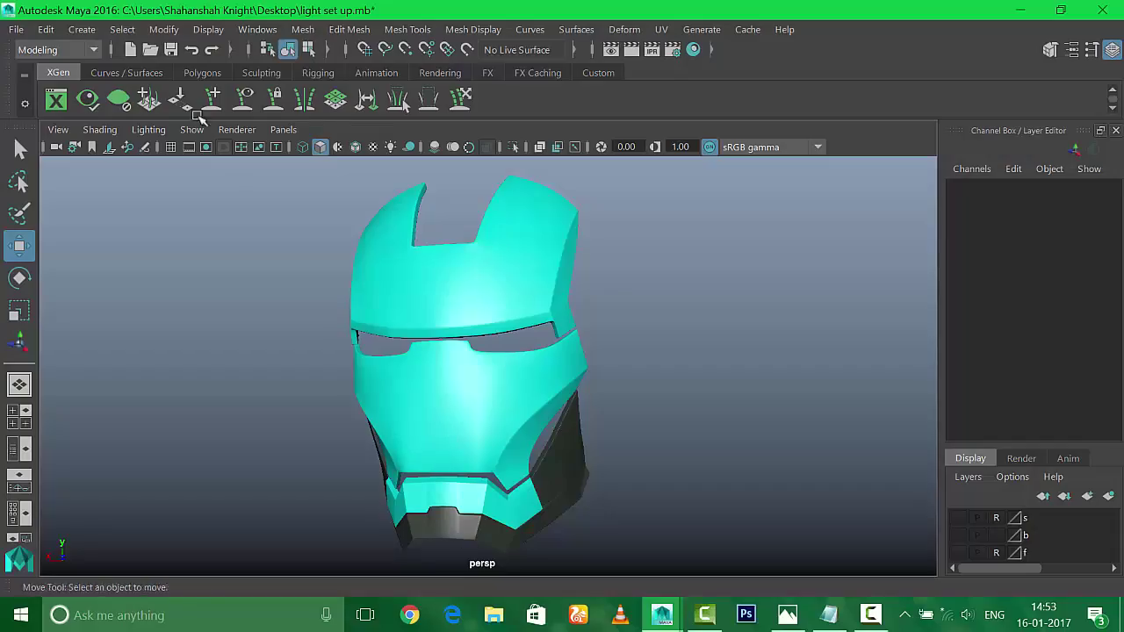
Step: Switch the menu set from Modeling to Rendering, then to Animation
{"action": "left_click", "coordinate": [59, 51]}
{"action": "left_click", "coordinate": [38, 140]}
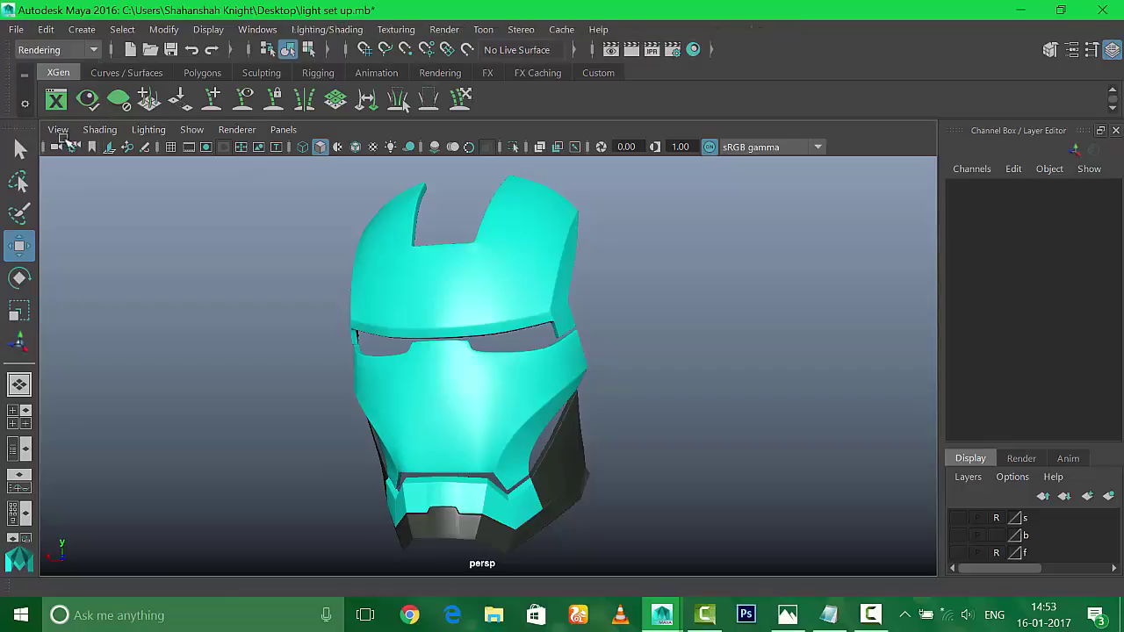
{"action": "left_click", "coordinate": [445, 28]}
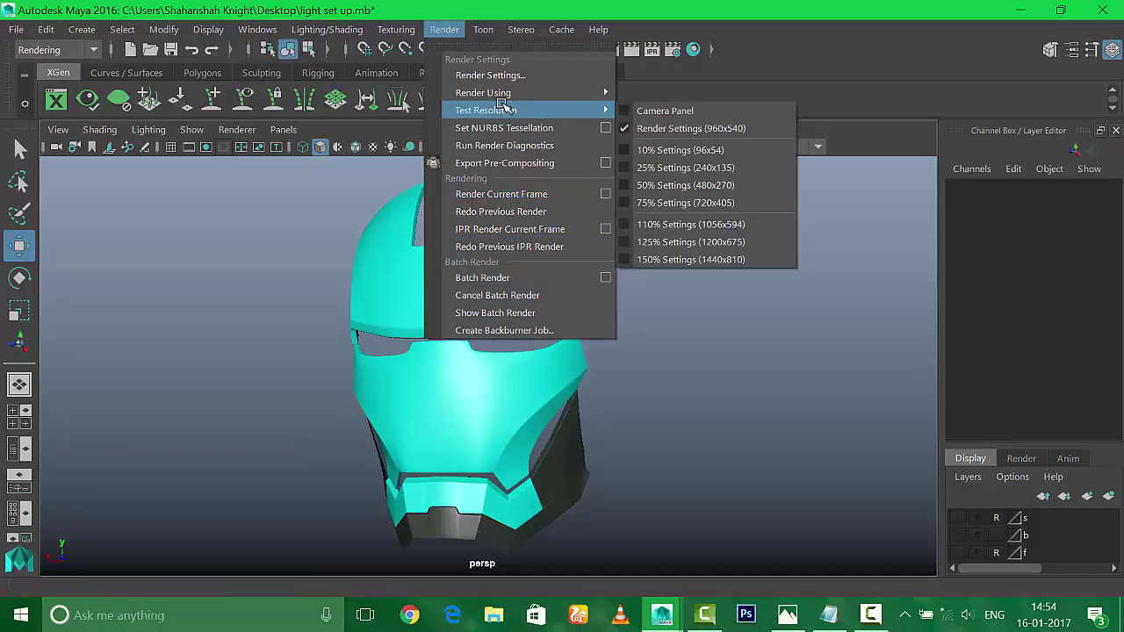
{"action": "left_click", "coordinate": [53, 50]}
{"action": "left_click", "coordinate": [37, 105]}
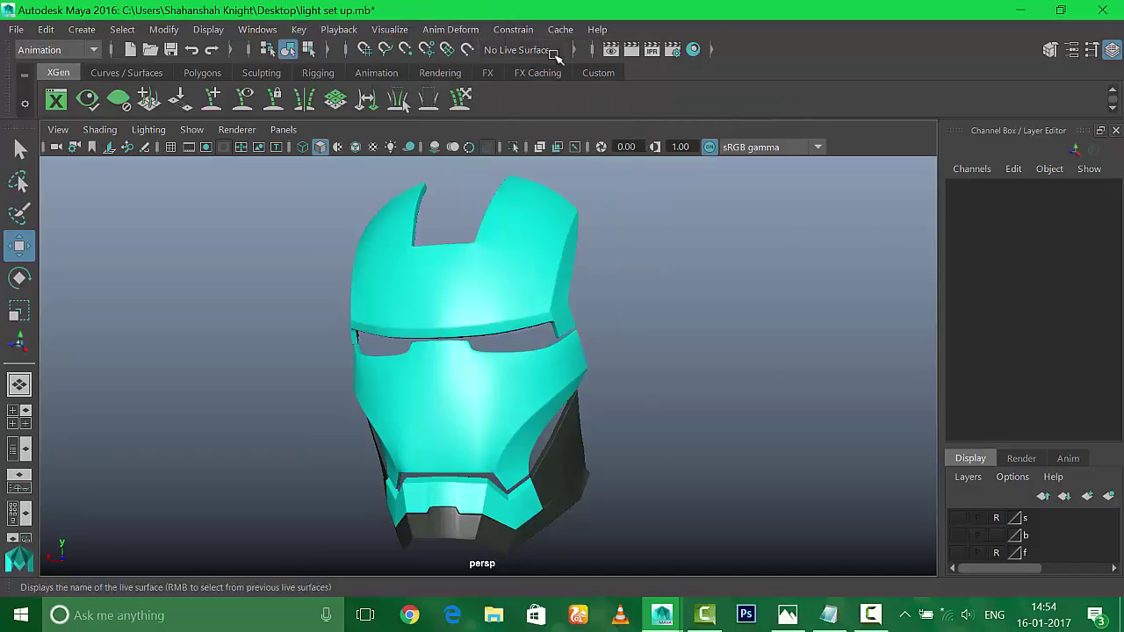
{"action": "left_click", "coordinate": [339, 29]}
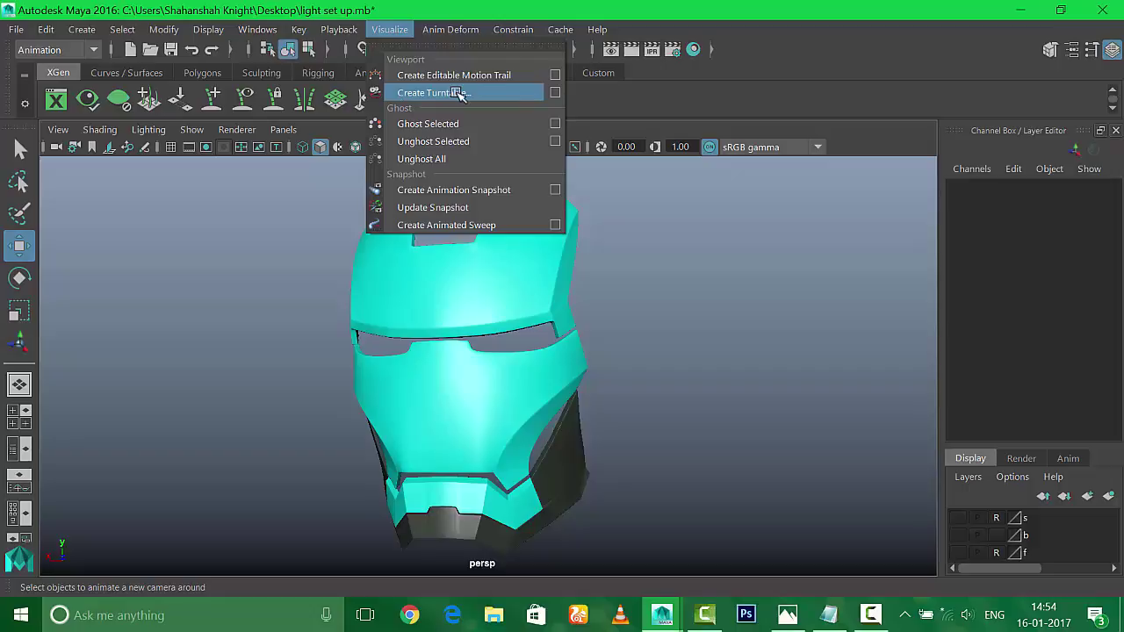
Step: Try Create Turntable with nothing selected and check the viewport's camera list
{"action": "left_click", "coordinate": [458, 92]}
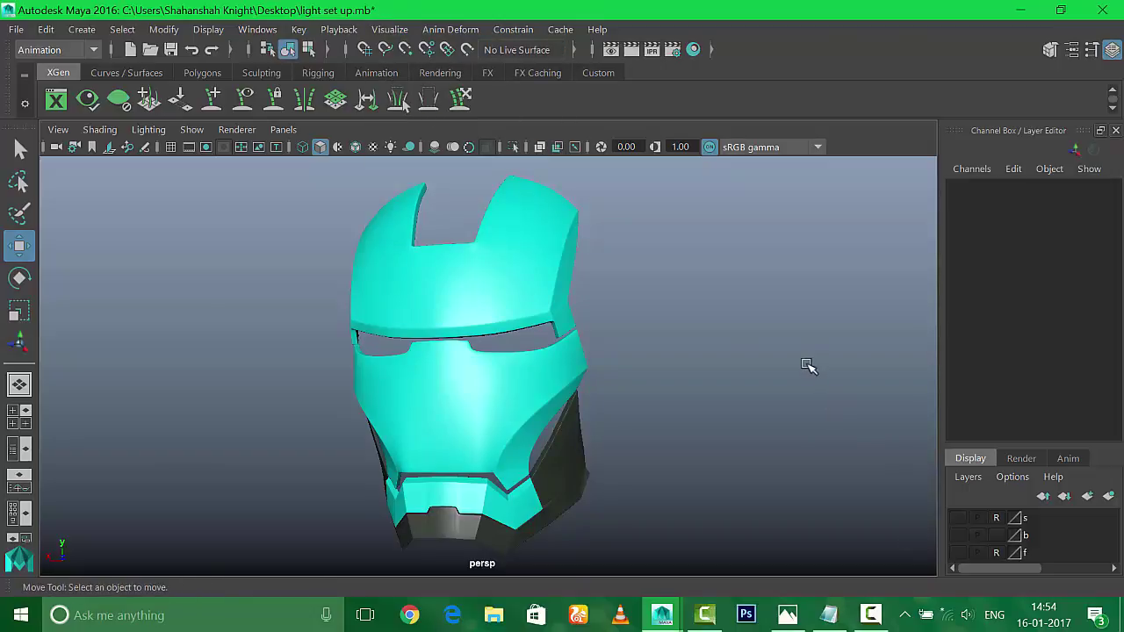
{"action": "left_click", "coordinate": [282, 129]}
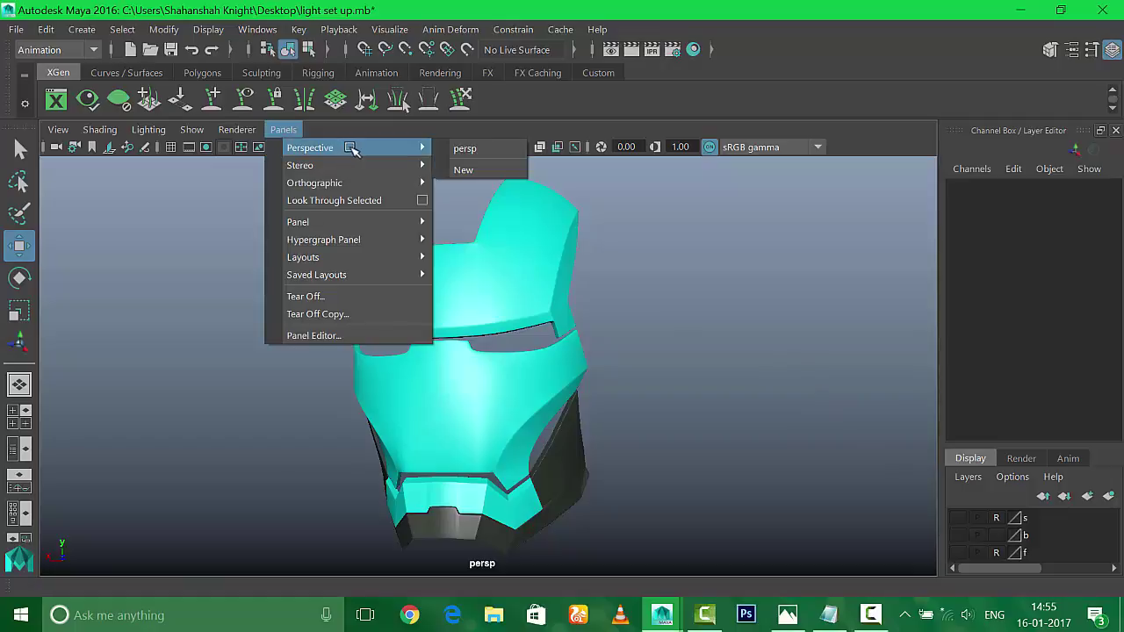
{"action": "left_click", "coordinate": [815, 308]}
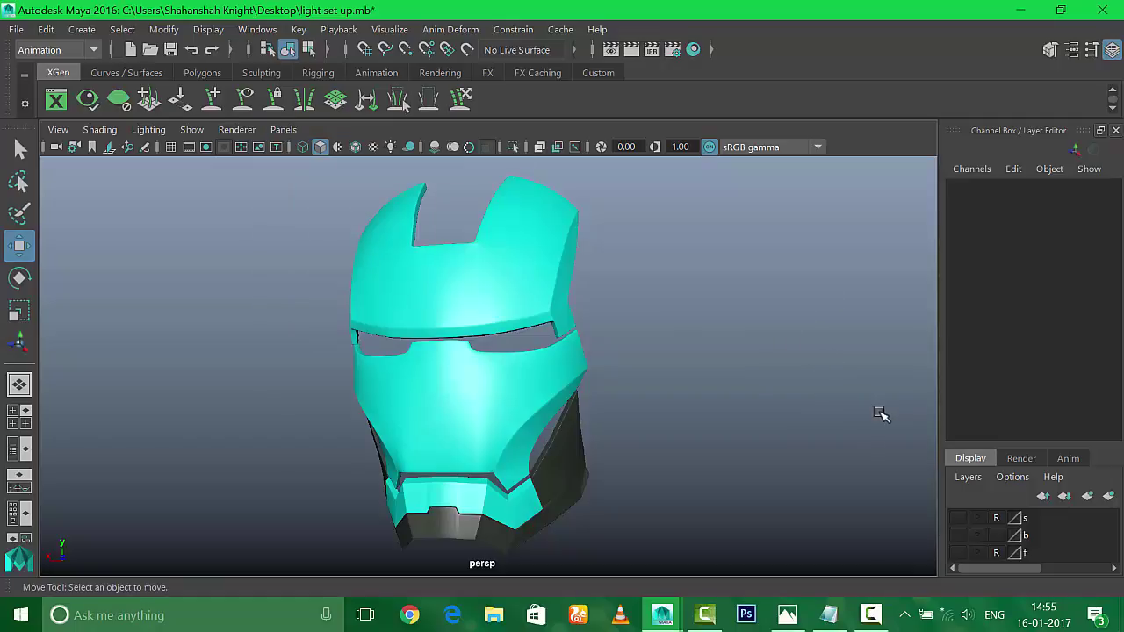
Step: Select the lower helmet part and create turnTableCamera1 with Visualize > Create Turntable
{"action": "left_click", "coordinate": [467, 537]}
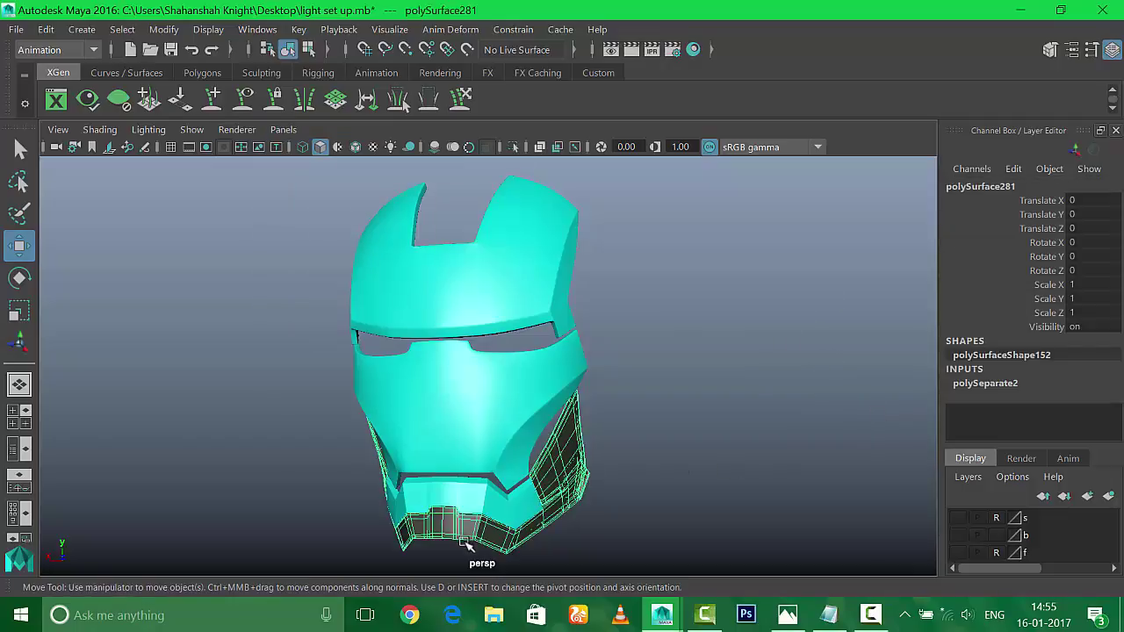
{"action": "left_click", "coordinate": [449, 29]}
{"action": "left_click", "coordinate": [439, 95]}
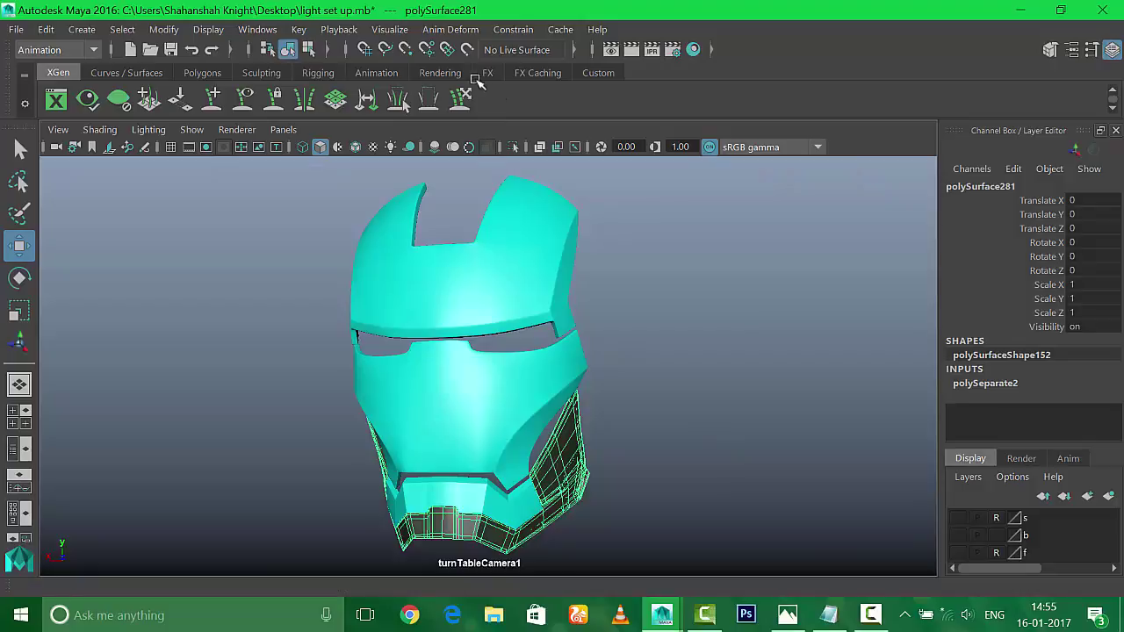
{"action": "left_click", "coordinate": [208, 29]}
{"action": "mouse_move", "coordinate": [243, 109]}
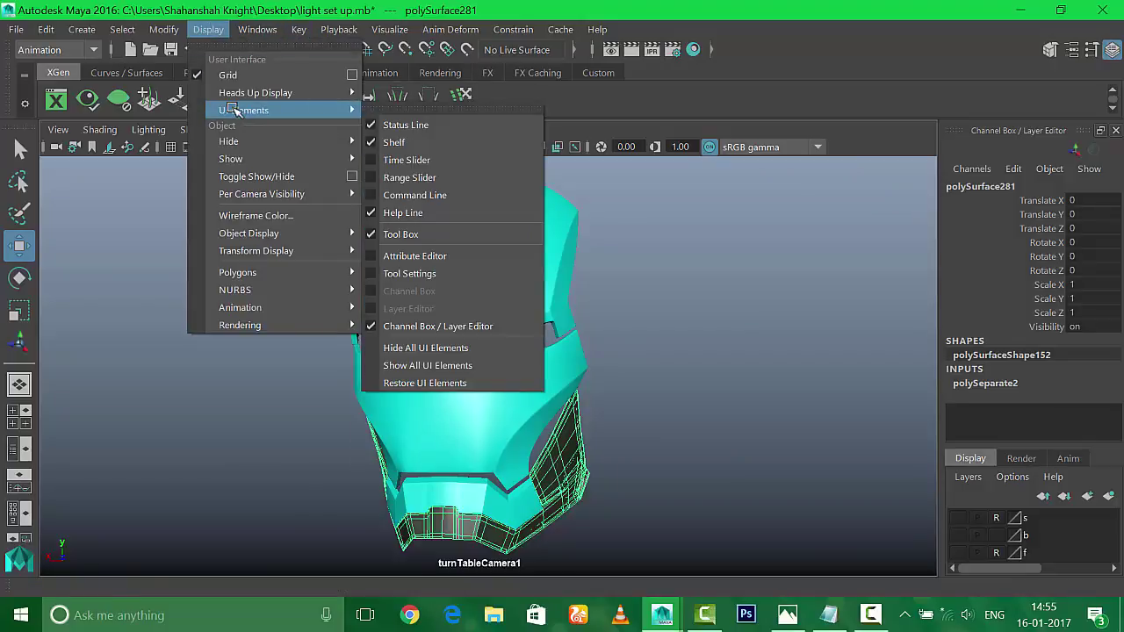
Step: Show the Time Slider from a torn-off UI Elements list, then play and stop the turntable
{"action": "left_click", "coordinate": [400, 109]}
{"action": "left_click", "coordinate": [391, 146]}
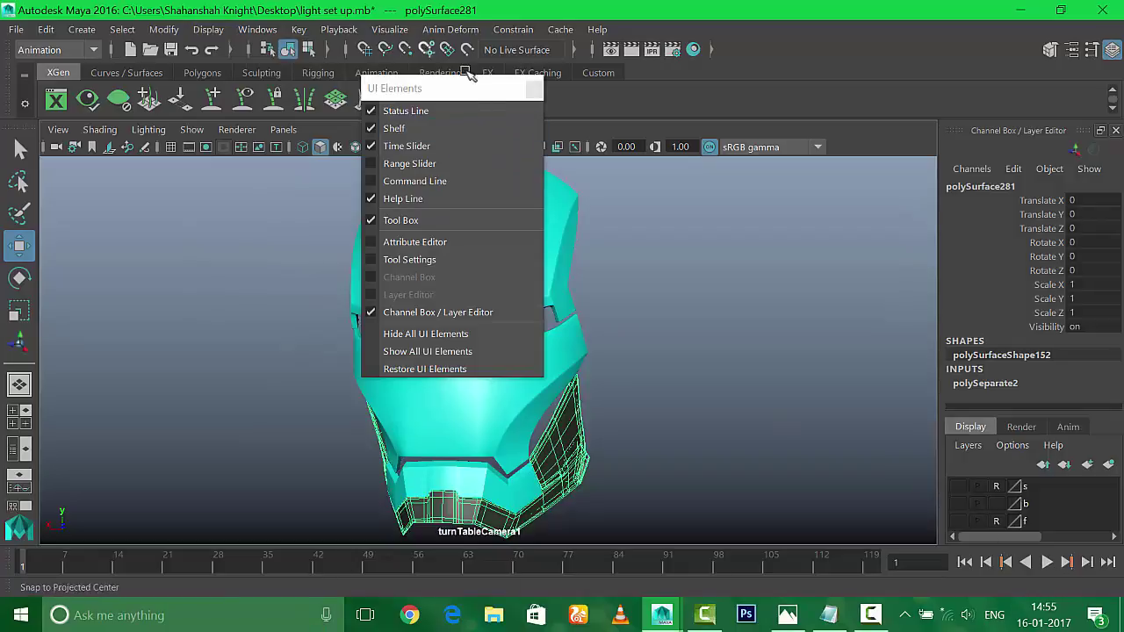
{"action": "left_click_drag", "start_coordinate": [469, 81], "coordinate": [905, 17]}
{"action": "left_click", "coordinate": [1048, 561]}
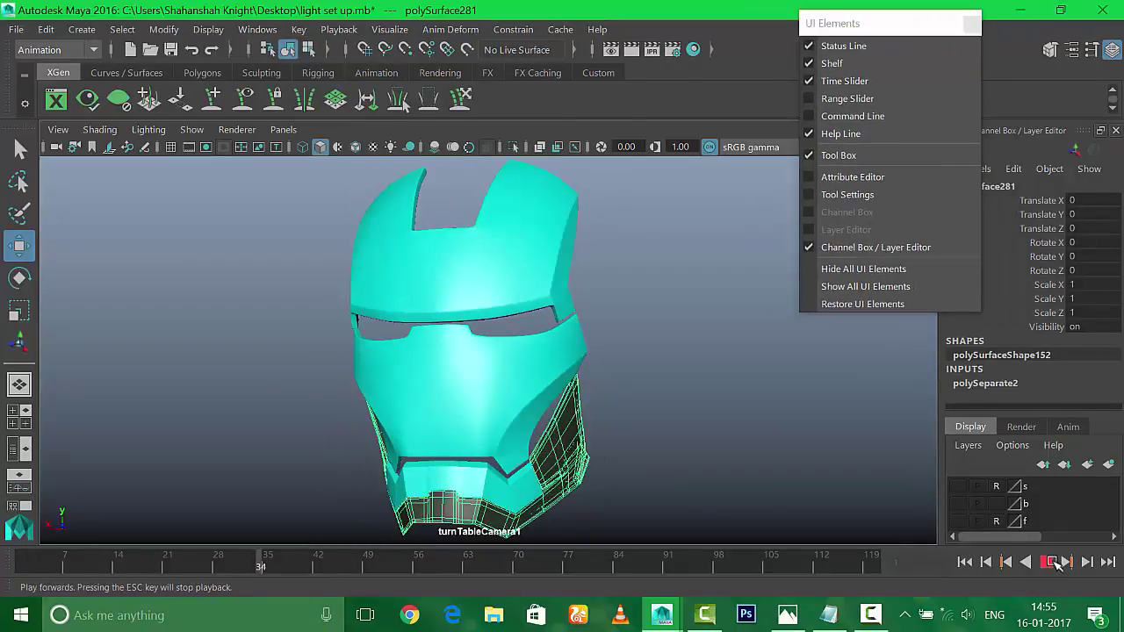
{"action": "left_click", "coordinate": [1051, 562]}
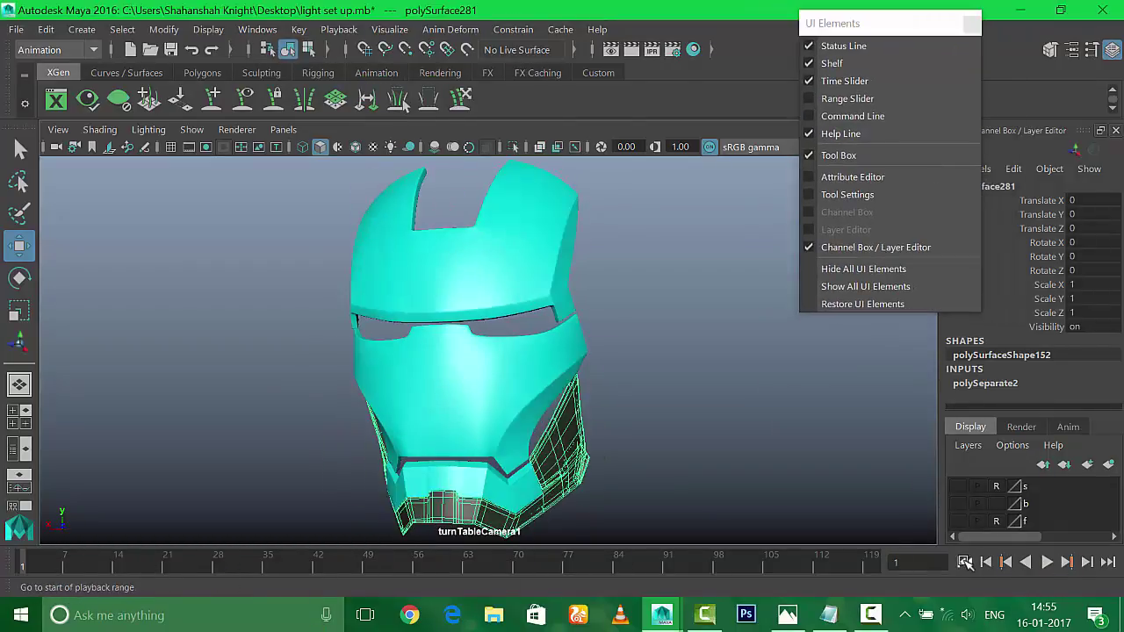
Step: Open the Create Turntable options, close them, and stop playback
{"action": "left_click", "coordinate": [389, 29]}
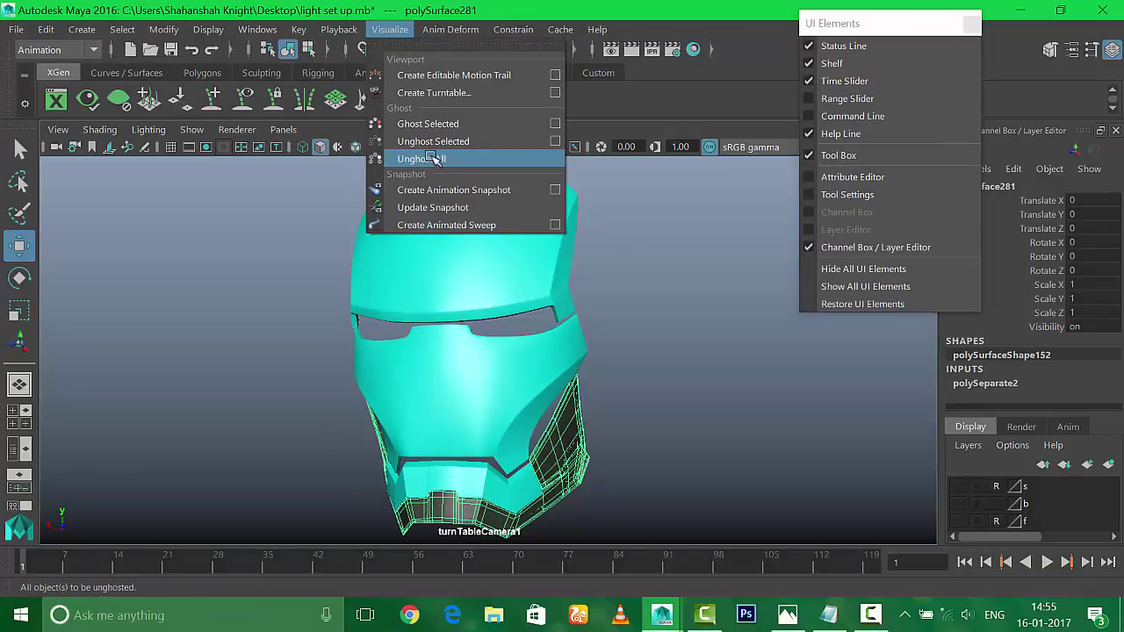
{"action": "left_click", "coordinate": [554, 91]}
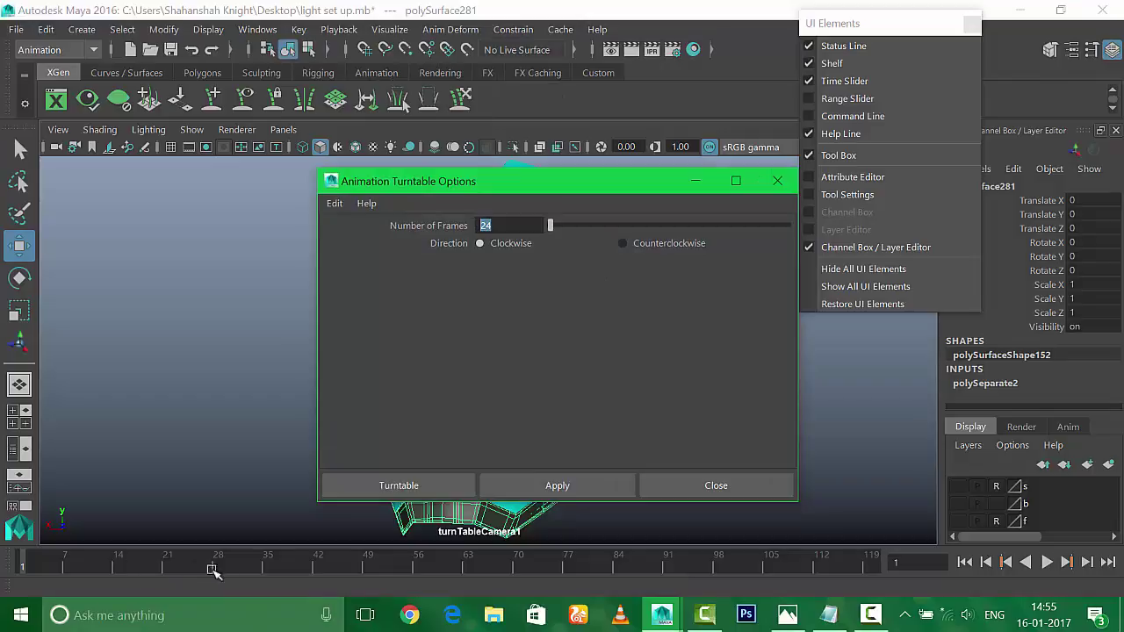
{"action": "left_click", "coordinate": [283, 569]}
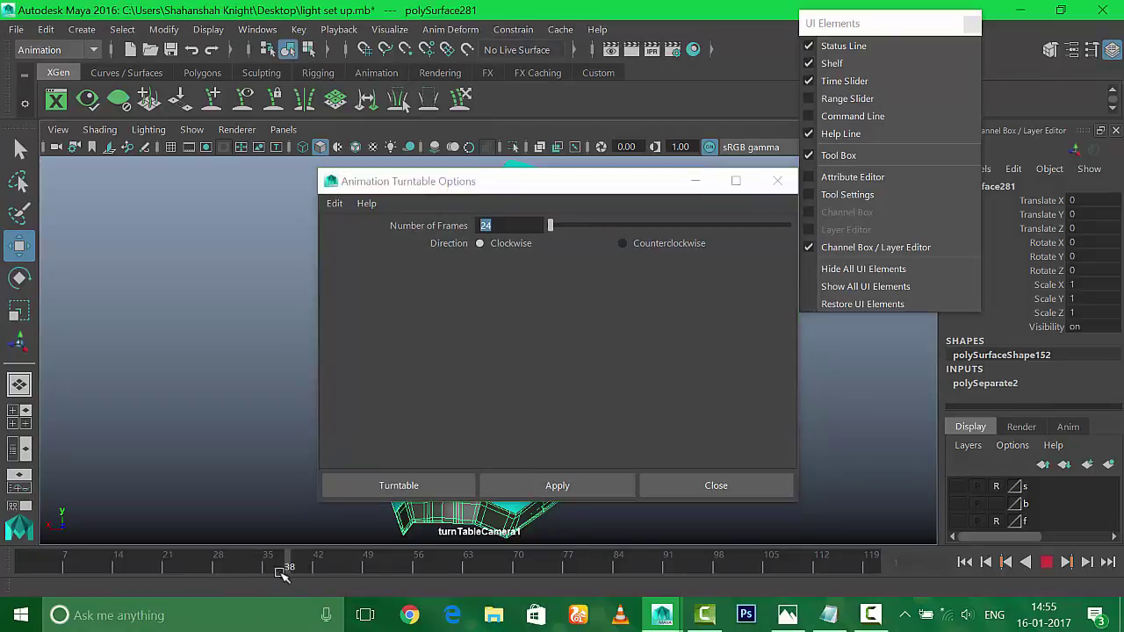
{"action": "left_click", "coordinate": [695, 181]}
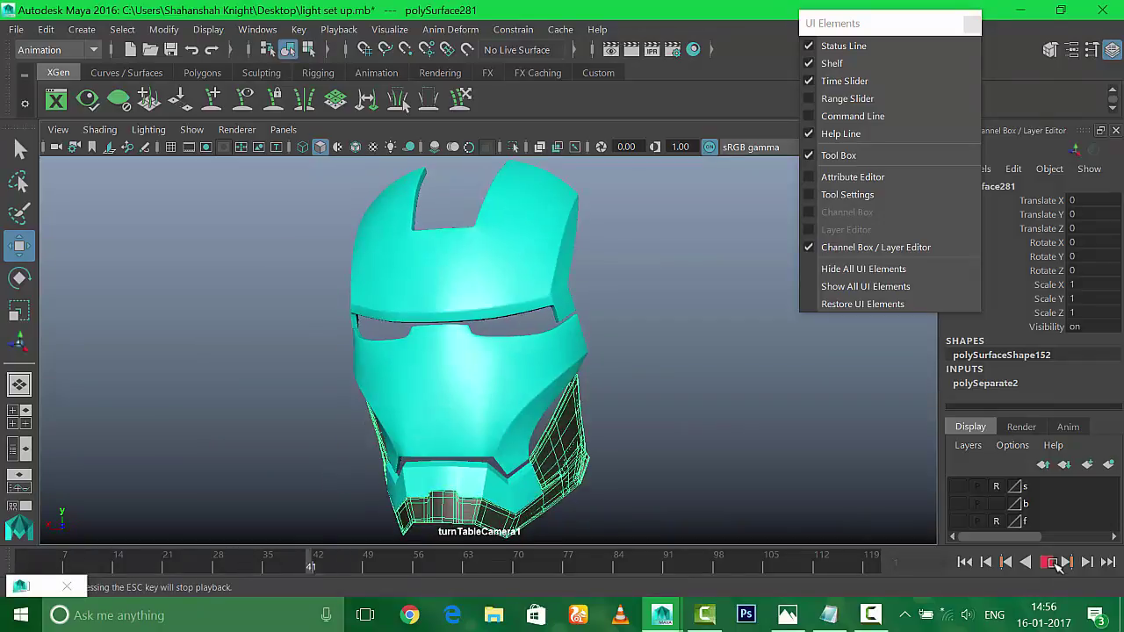
{"action": "left_click", "coordinate": [1057, 566]}
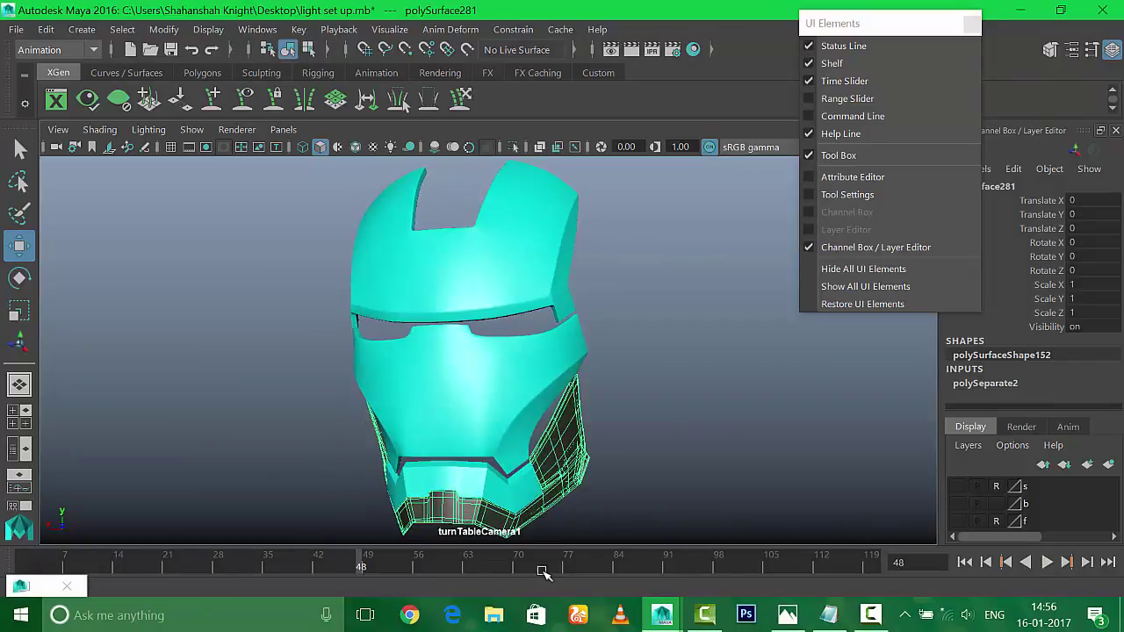
Step: Return the viewport to the persp camera and select all the helmet pieces
{"action": "left_click", "coordinate": [285, 130]}
{"action": "mouse_move", "coordinate": [310, 147]}
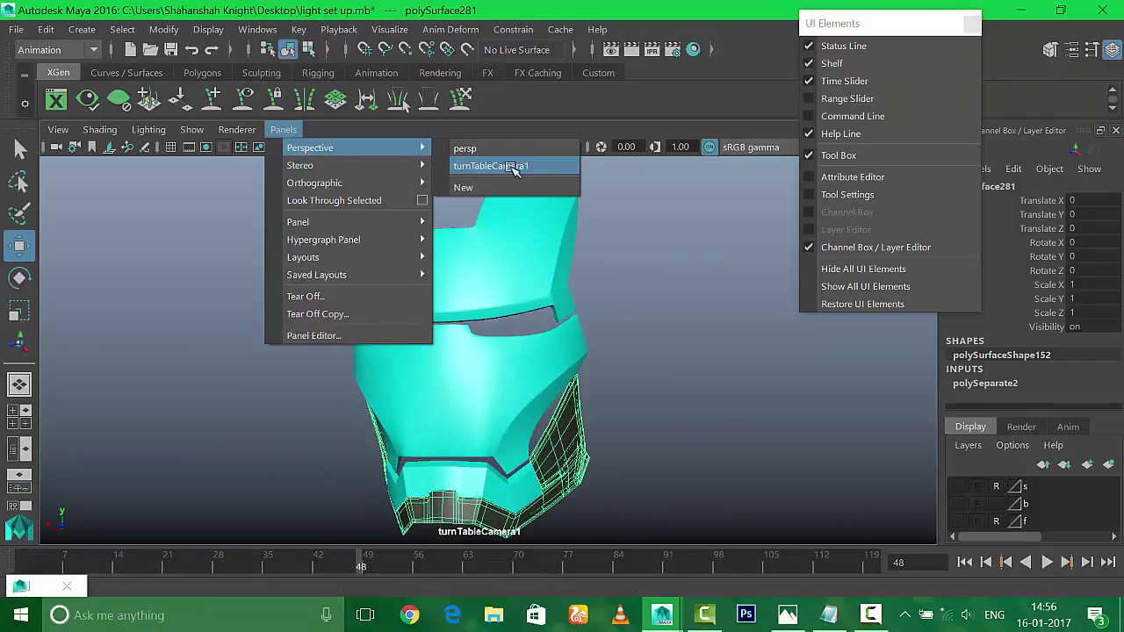
{"action": "left_click", "coordinate": [465, 150]}
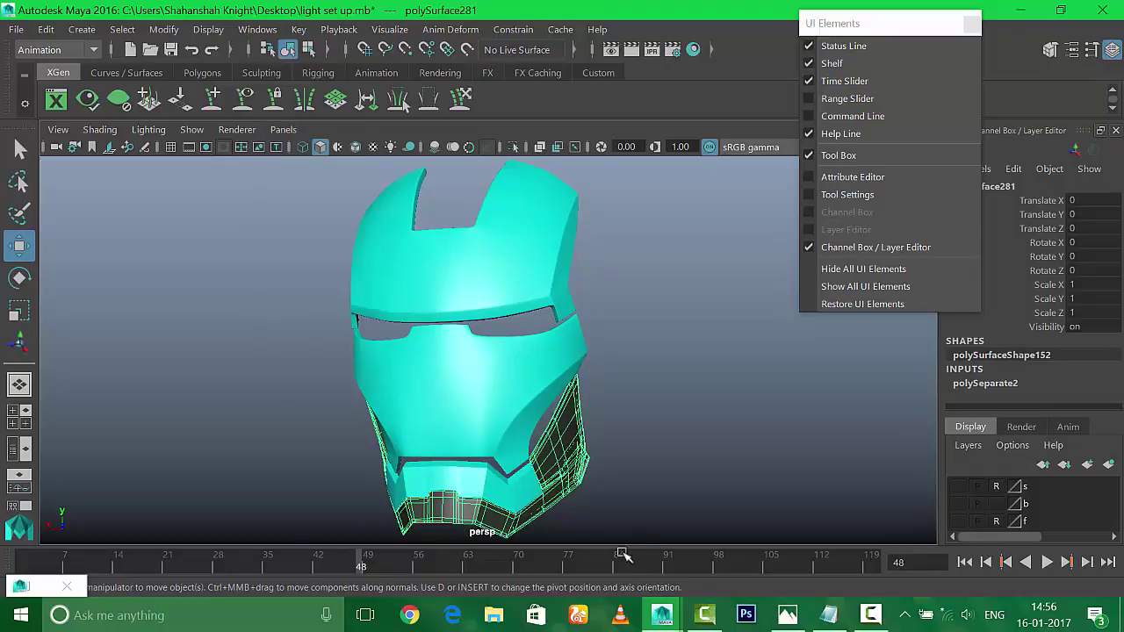
{"action": "left_click", "coordinate": [638, 428]}
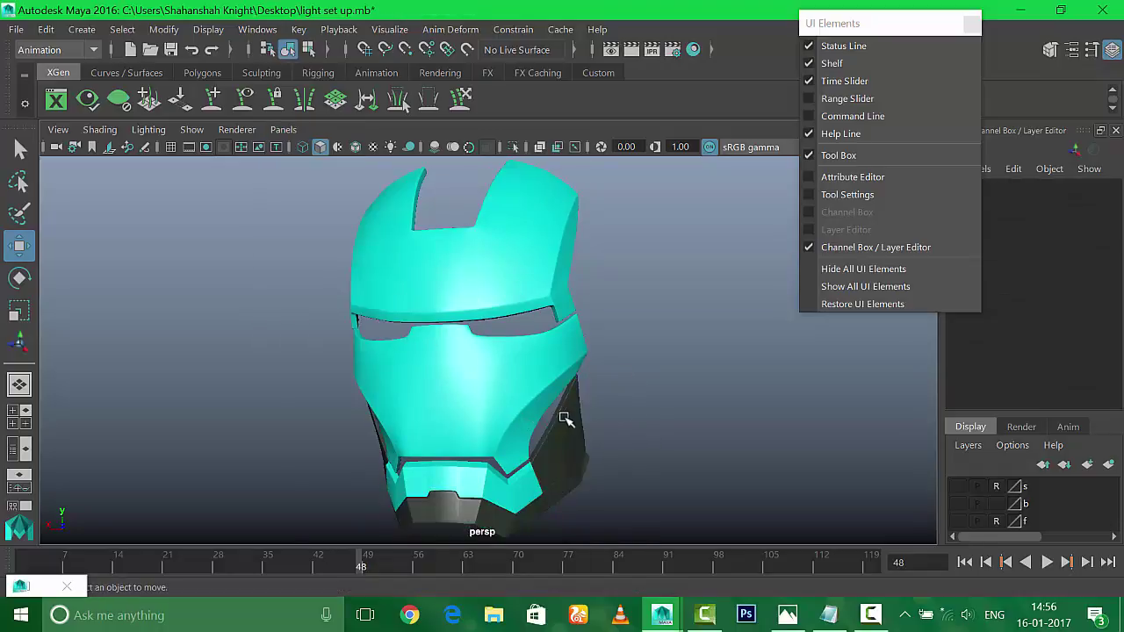
{"action": "left_click", "coordinate": [456, 510]}
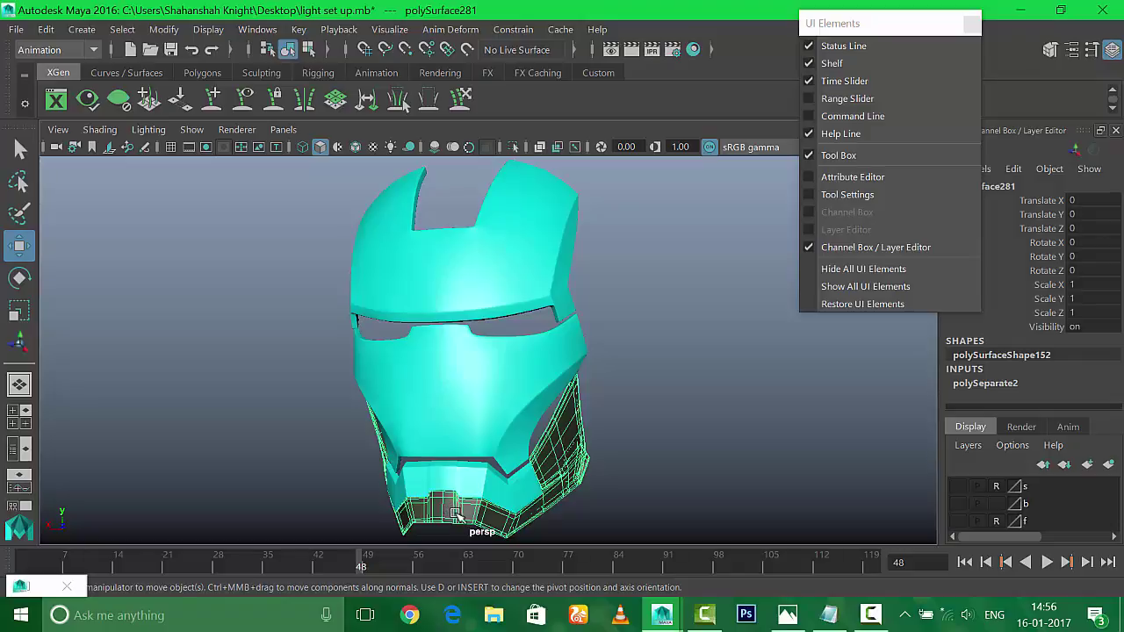
{"action": "left_click", "coordinate": [484, 405]}
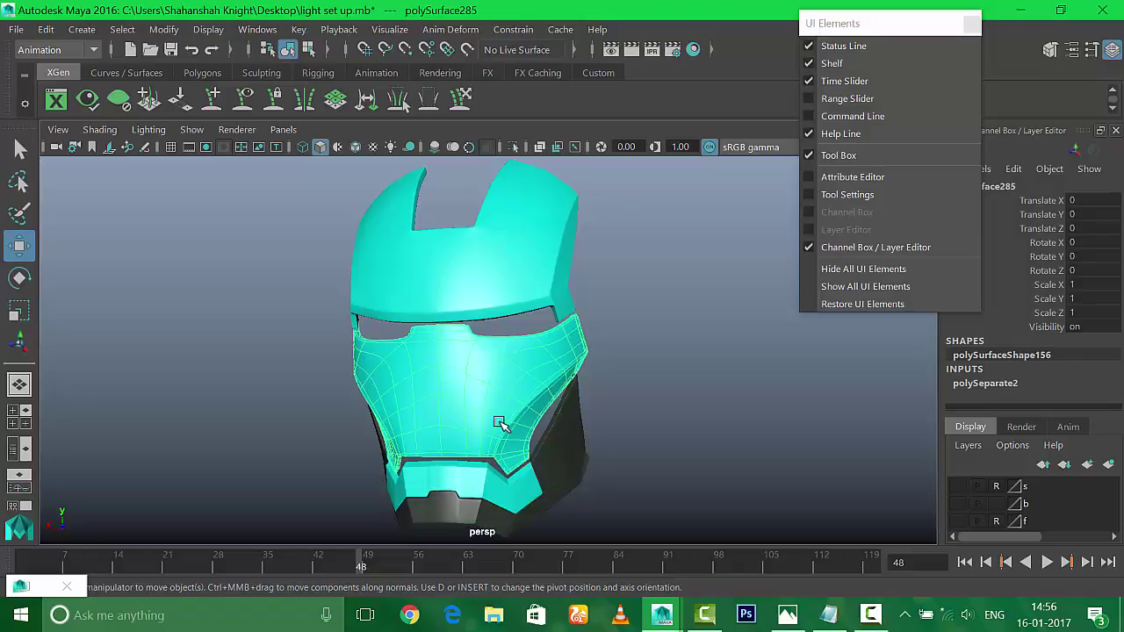
{"action": "left_click_drag", "start_coordinate": [654, 232], "coordinate": [420, 479]}
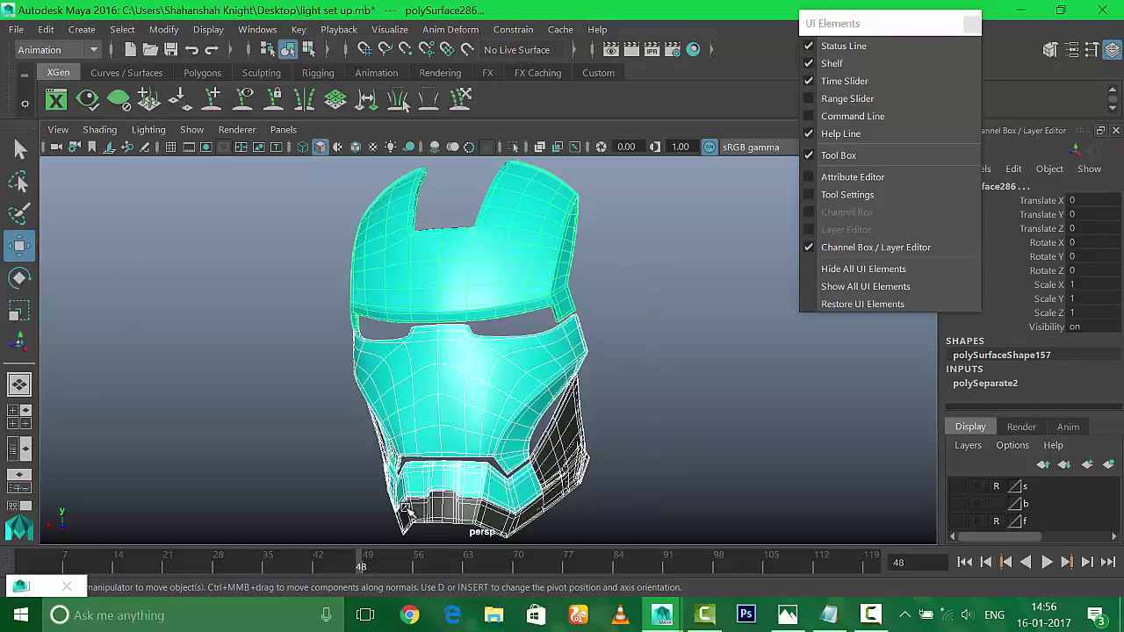
Step: Reset the pivot of the helmet pieces and reselect the lower jaw piece
{"action": "left_click", "coordinate": [164, 30]}
{"action": "left_click", "coordinate": [219, 157]}
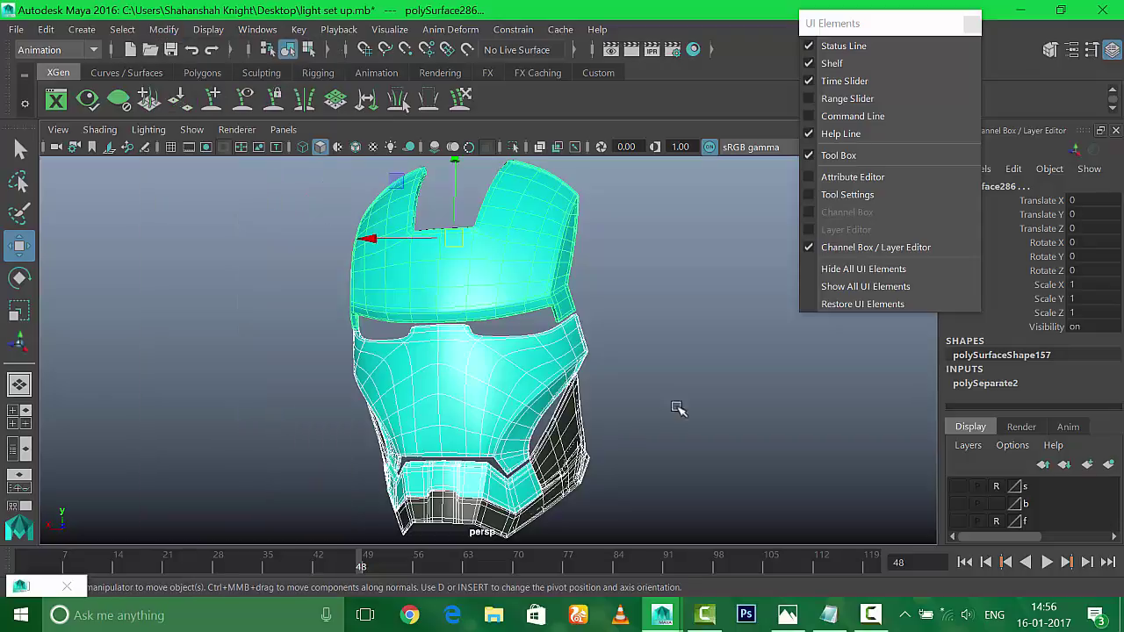
{"action": "left_click", "coordinate": [503, 529]}
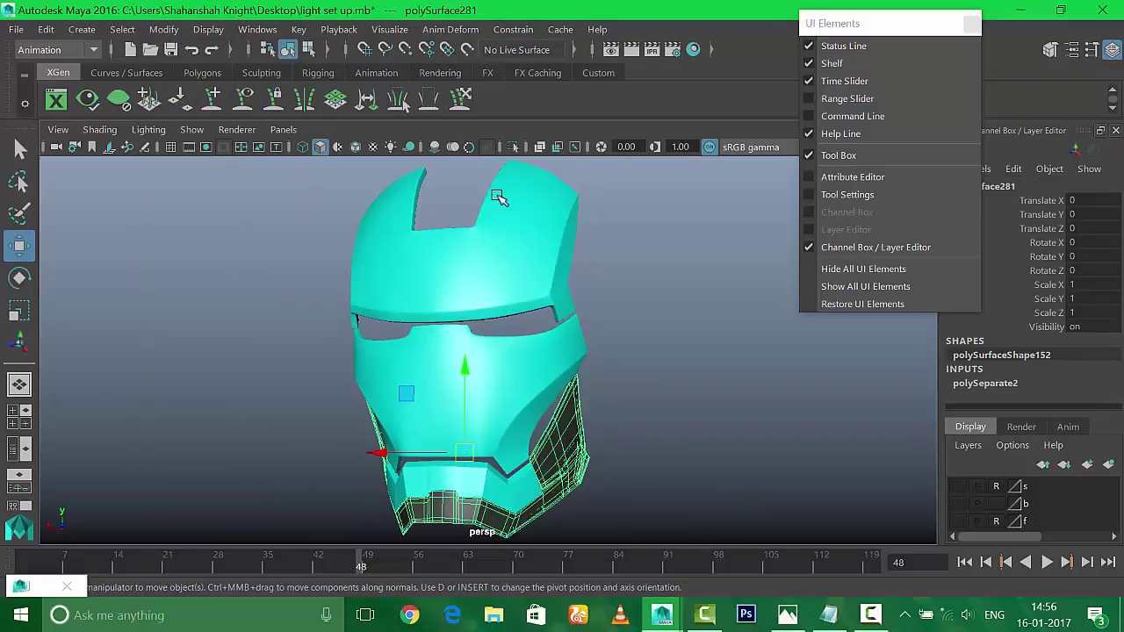
{"action": "left_click", "coordinate": [389, 29]}
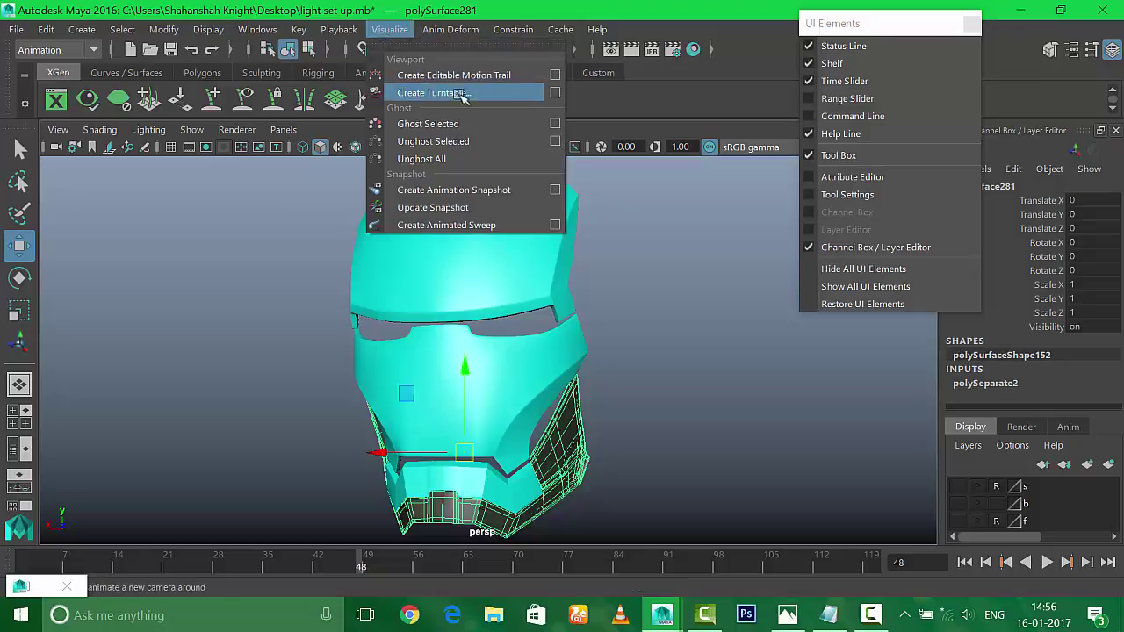
Step: Create a clockwise 200-frame turntable camera, turnTableCamera2, and extend the playback range to 200
{"action": "left_click", "coordinate": [527, 98]}
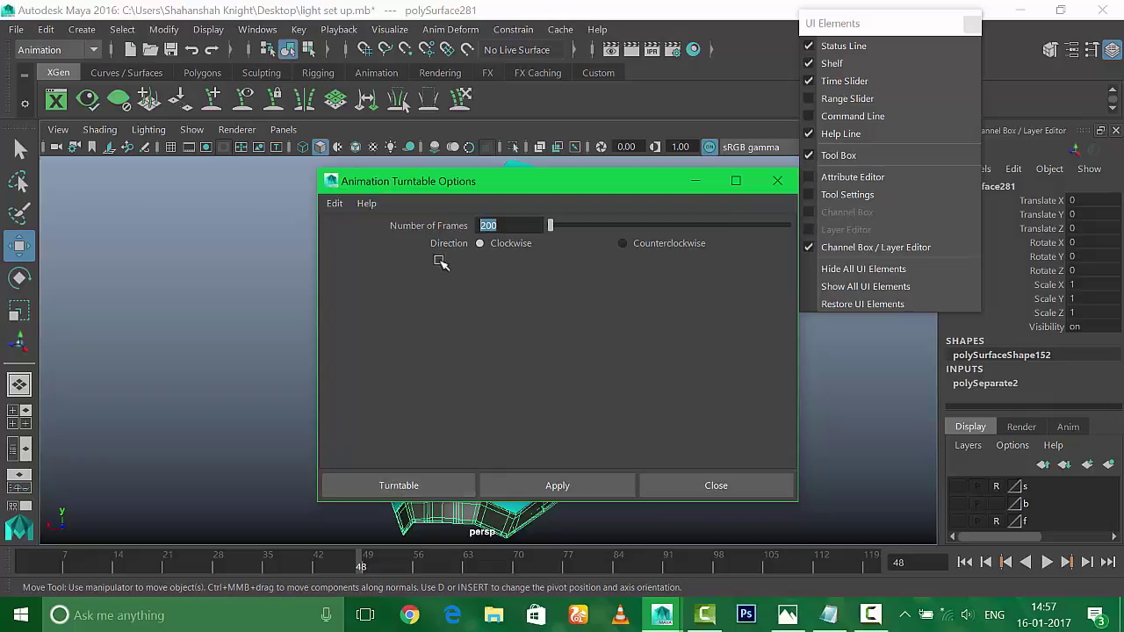
{"action": "left_click", "coordinate": [395, 484]}
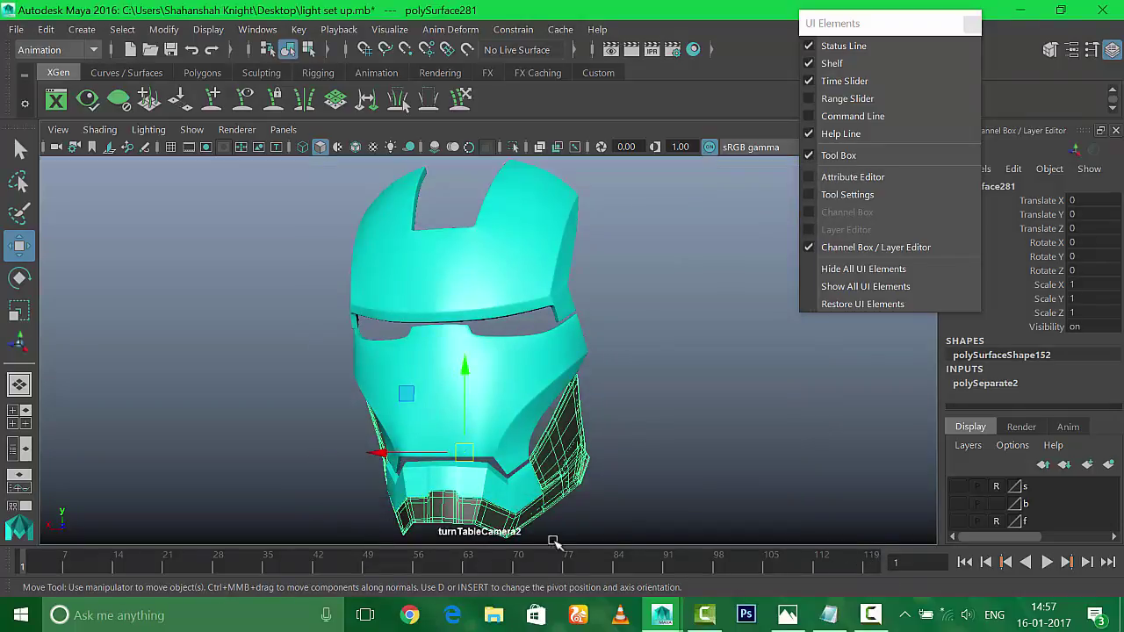
{"action": "left_click", "coordinate": [847, 98]}
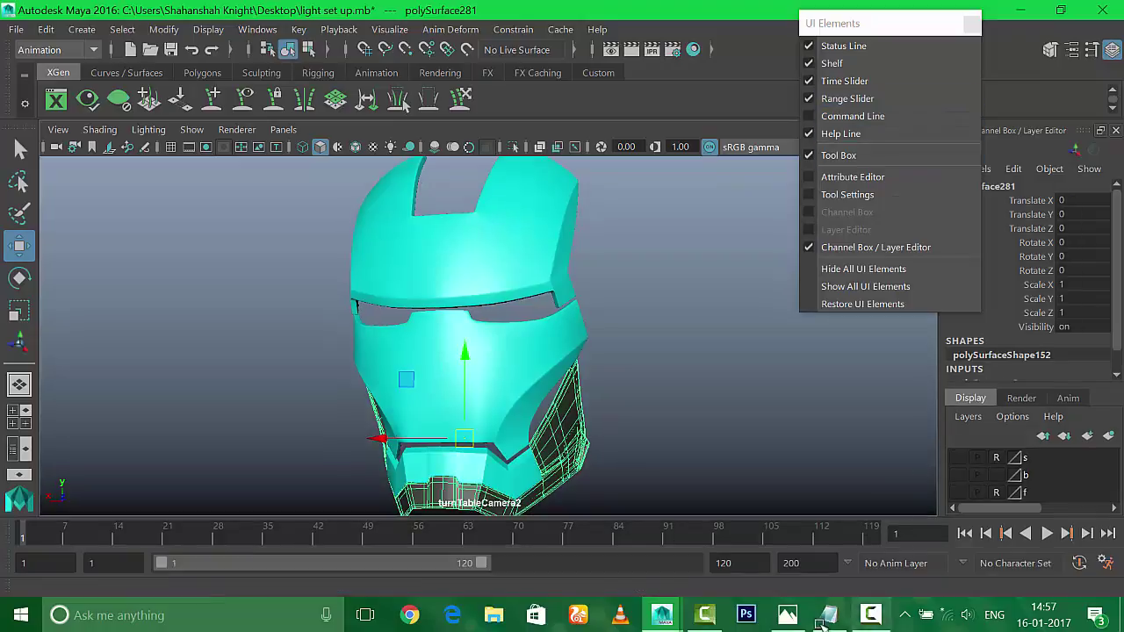
{"action": "left_click_drag", "start_coordinate": [488, 562], "coordinate": [694, 565]}
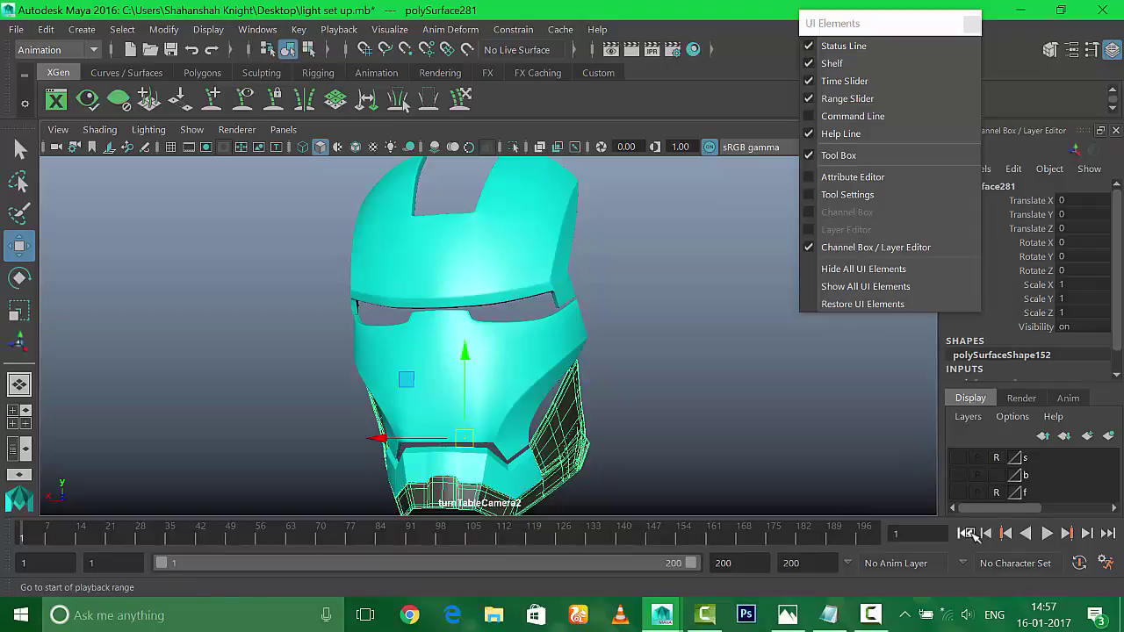
Step: Play and stop the new turntable, then jump to the final frame, 200
{"action": "left_click", "coordinate": [1046, 533]}
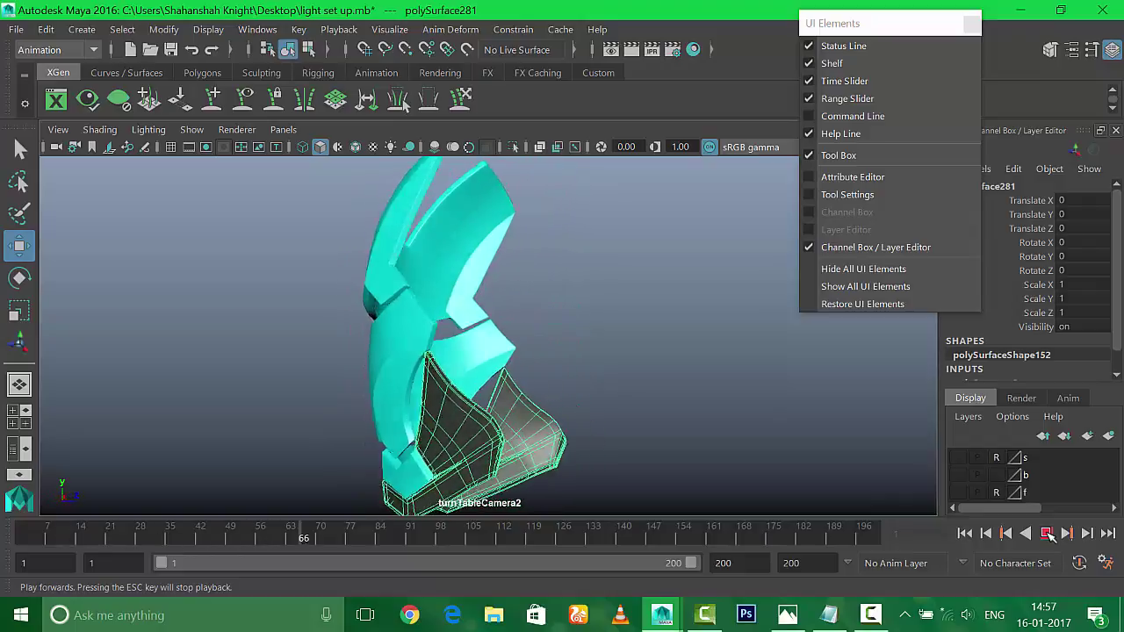
{"action": "left_click", "coordinate": [1047, 533]}
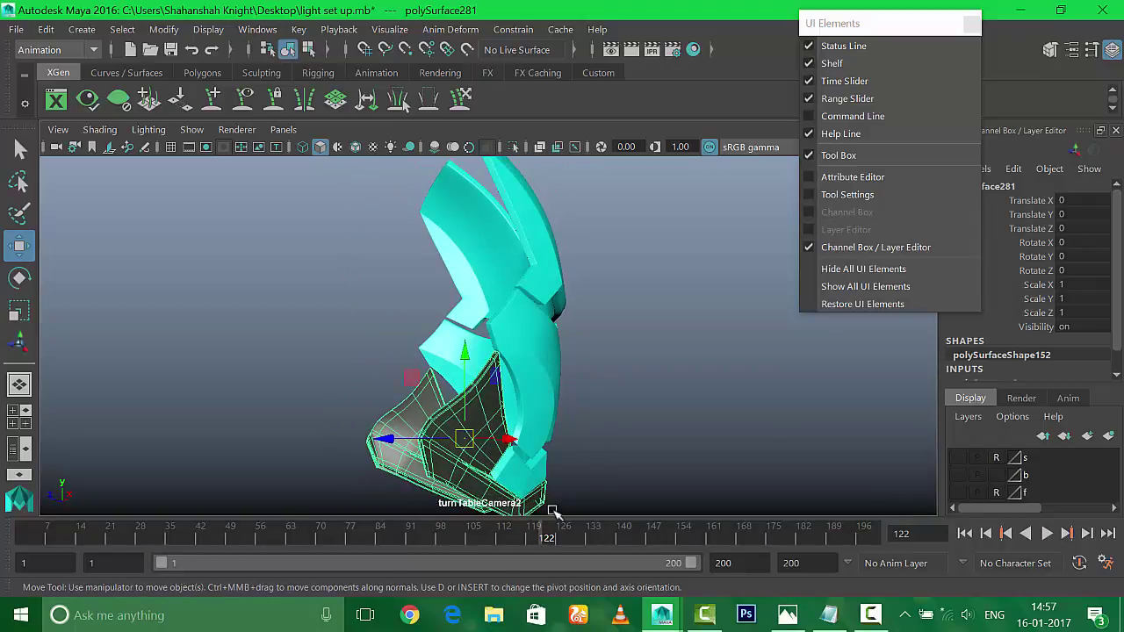
{"action": "key", "text": "period"}
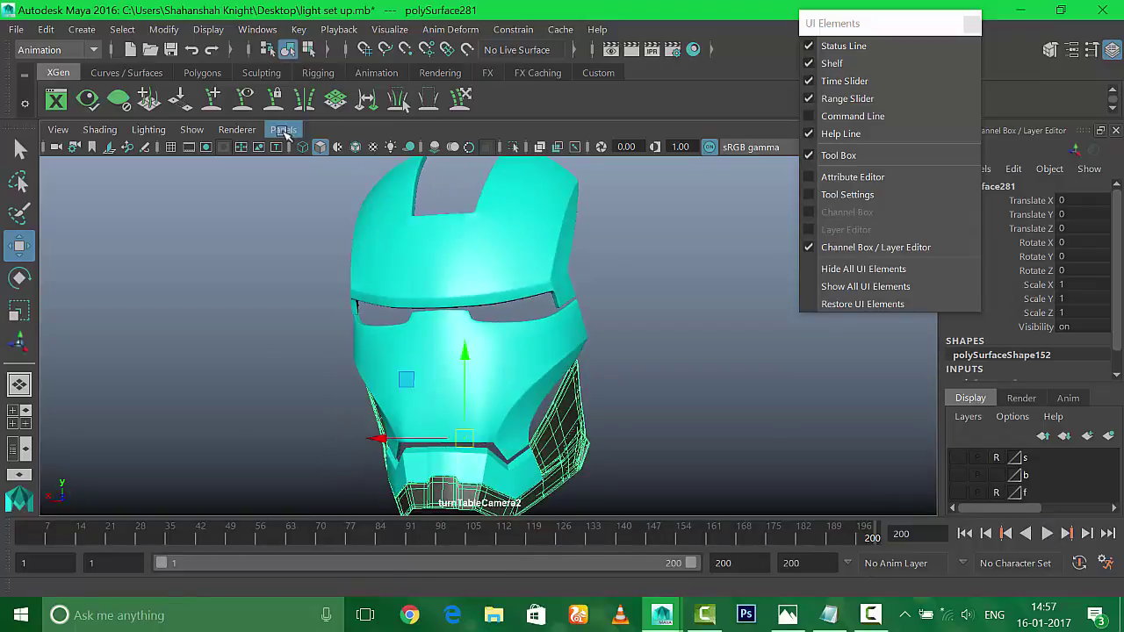
Step: Preview the first turntable camera from frame 1, then return to the persp camera
{"action": "left_click", "coordinate": [286, 131]}
{"action": "left_click", "coordinate": [482, 163]}
{"action": "left_click", "coordinate": [964, 533]}
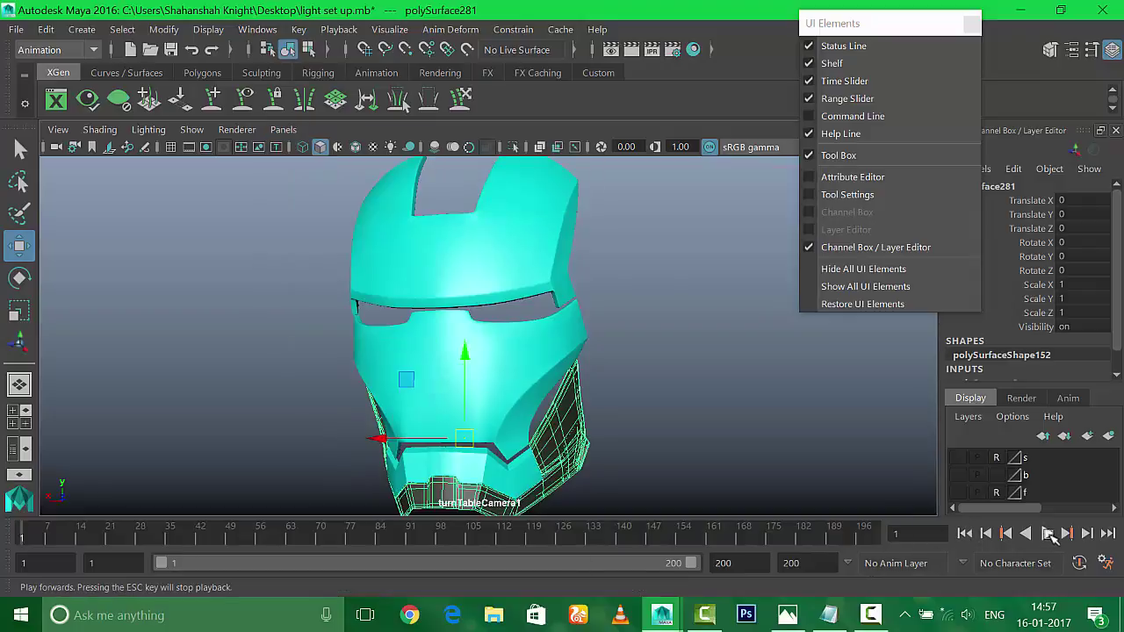
{"action": "left_click", "coordinate": [1046, 533]}
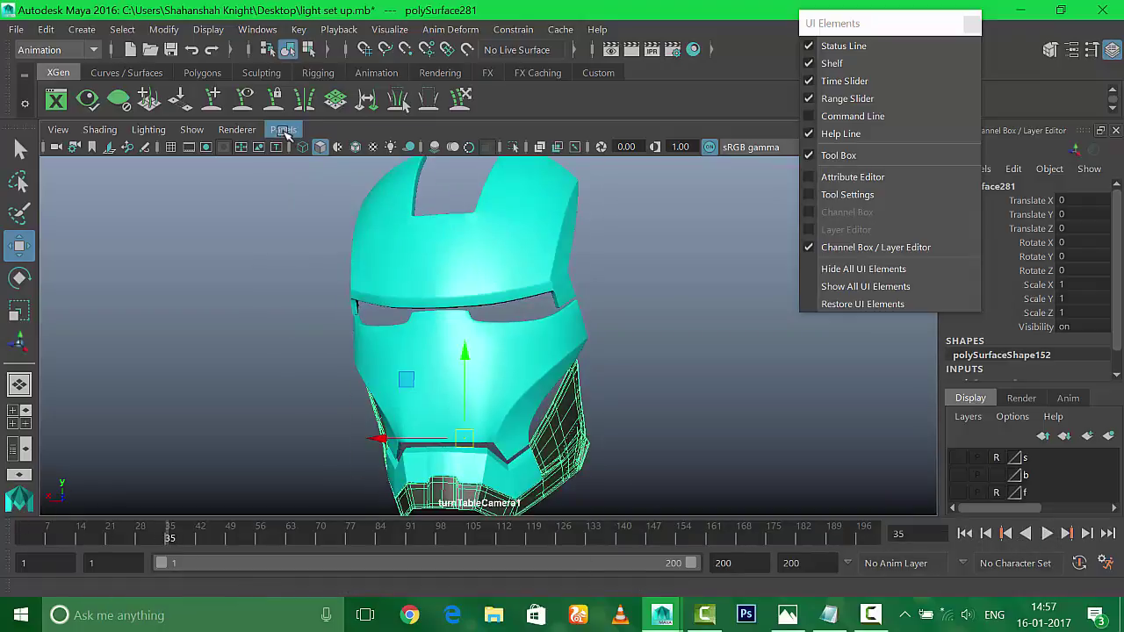
{"action": "left_click", "coordinate": [286, 132]}
{"action": "left_click", "coordinate": [470, 147]}
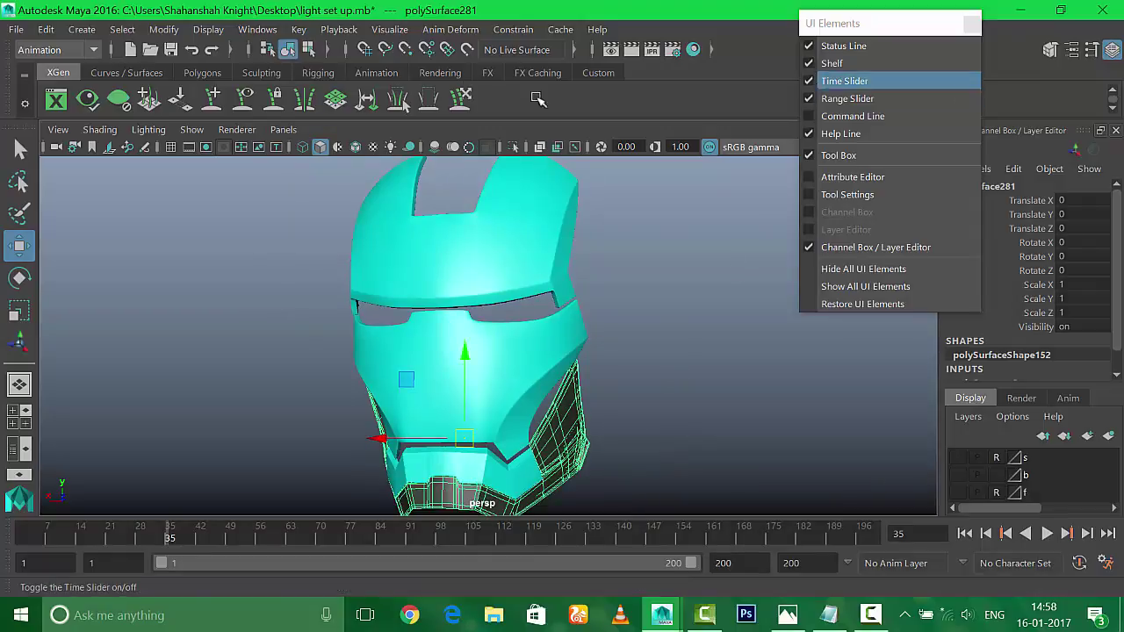
Step: Create a turntable camera with Number of Frames set to 300
{"action": "left_click", "coordinate": [389, 29]}
{"action": "left_click", "coordinate": [550, 95]}
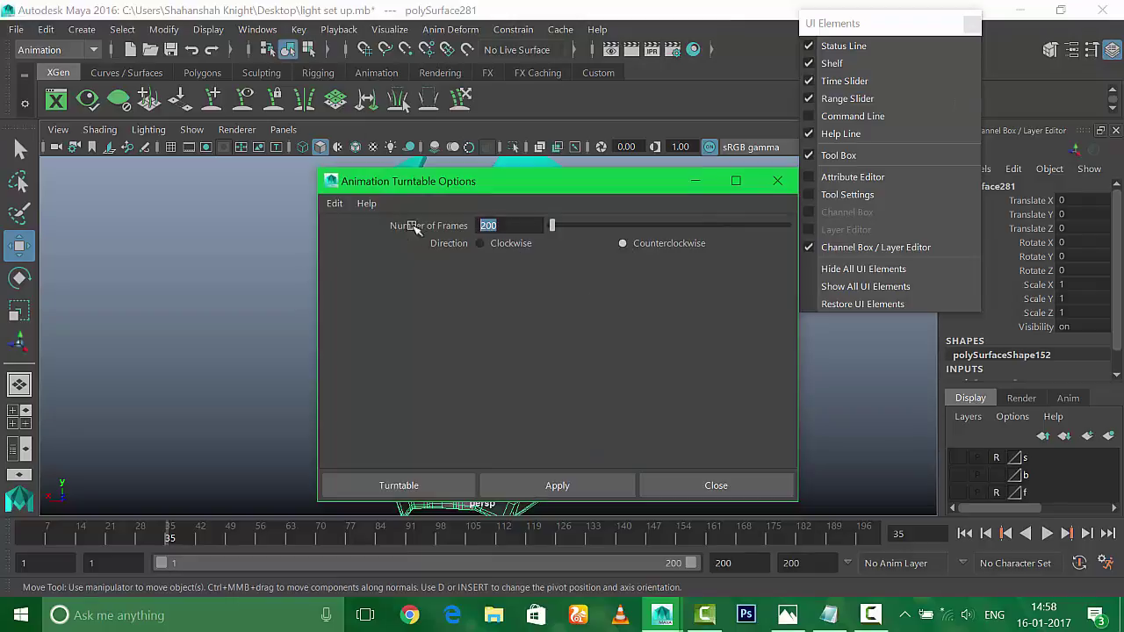
{"action": "type", "text": "300"}
{"action": "left_click", "coordinate": [557, 486]}
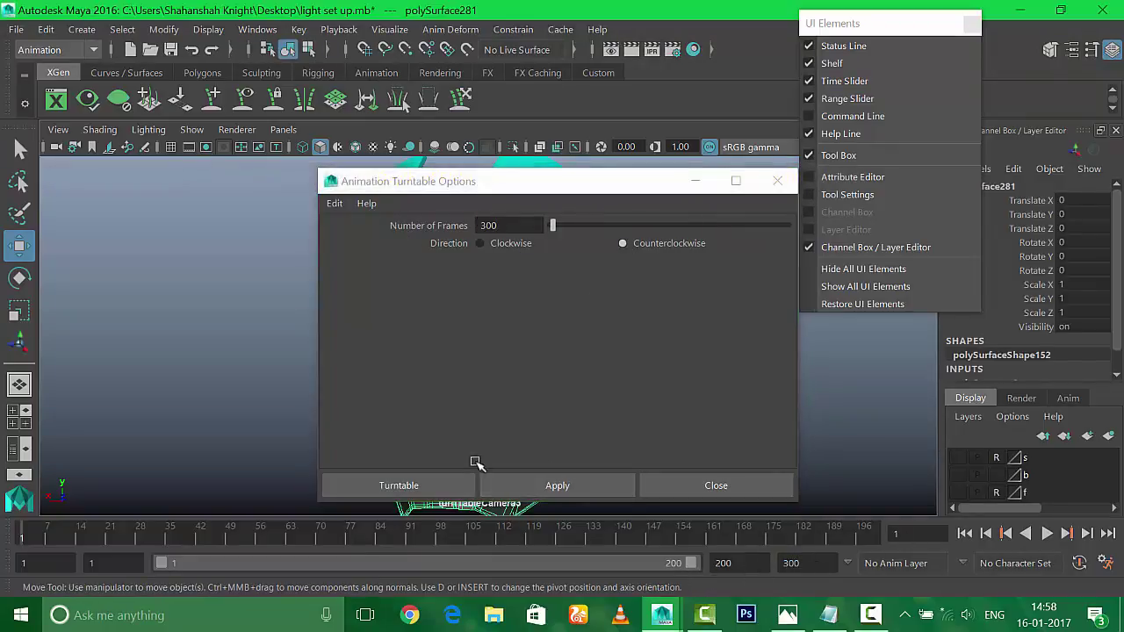
Step: Close the turntable settings and play while shortening the range to 144, then restoring 300
{"action": "left_click", "coordinate": [778, 181]}
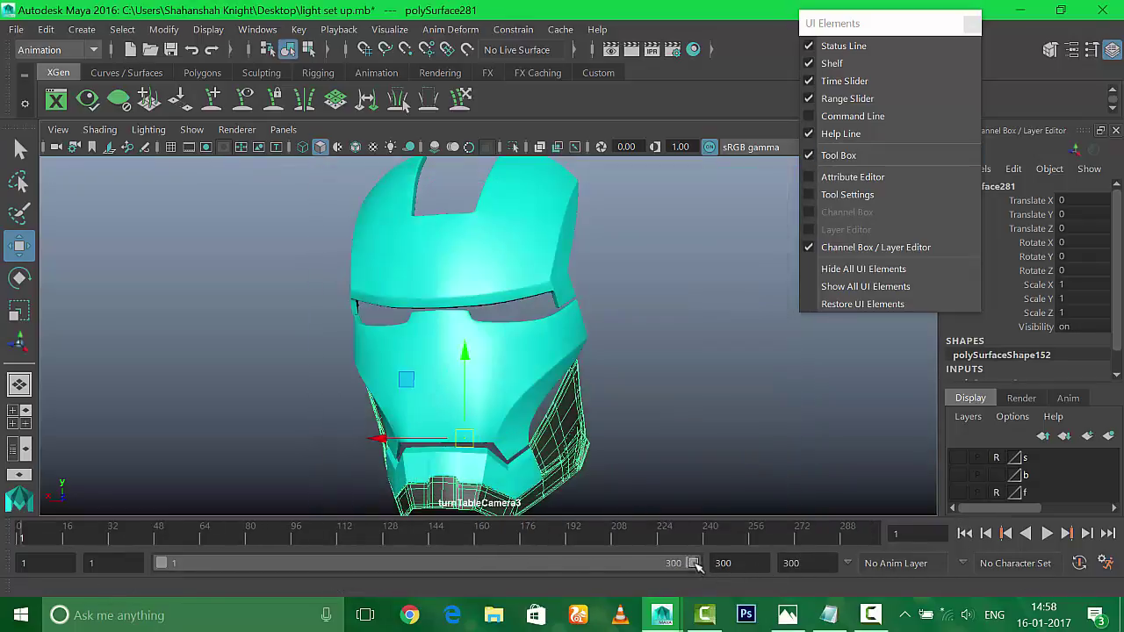
{"action": "left_click_drag", "start_coordinate": [698, 566], "coordinate": [419, 563]}
{"action": "left_click", "coordinate": [1046, 533]}
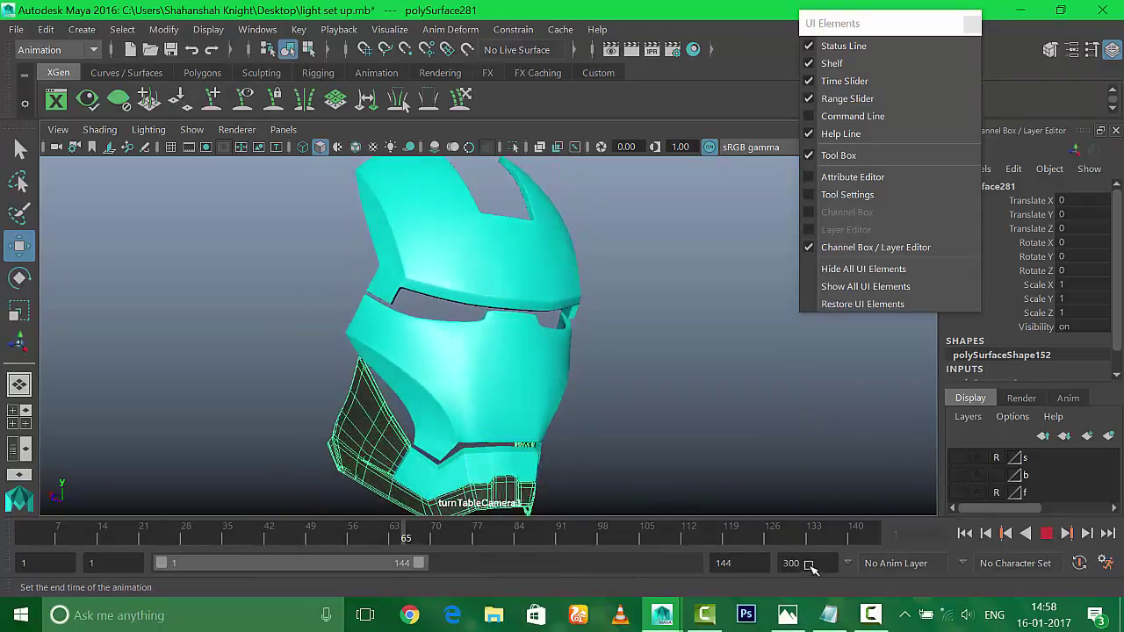
{"action": "left_click_drag", "start_coordinate": [419, 563], "coordinate": [693, 563]}
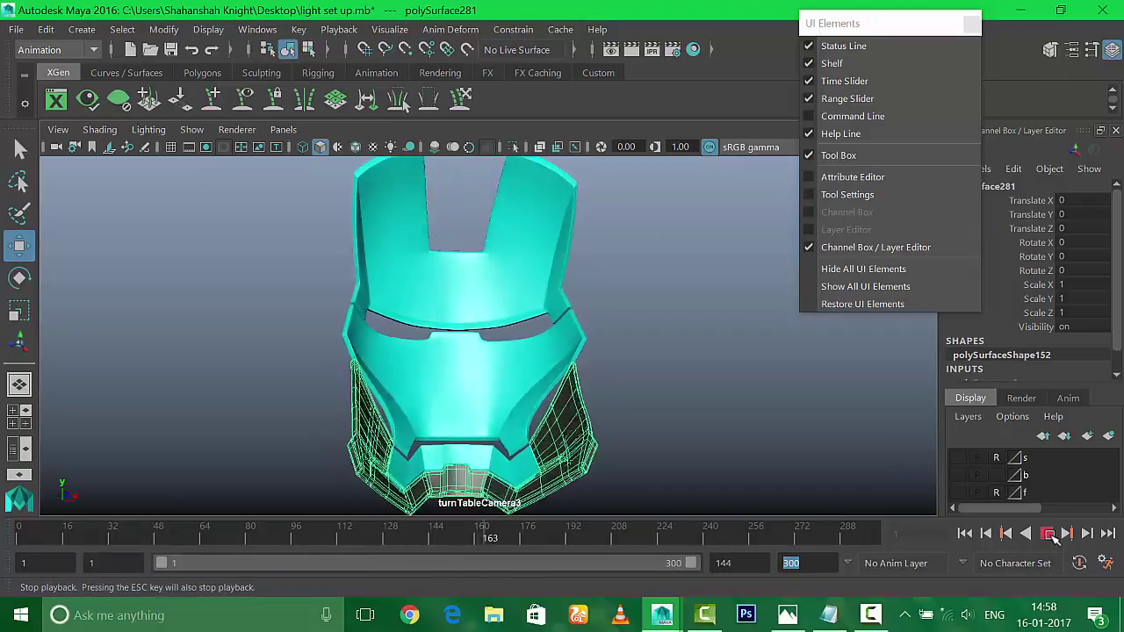
{"action": "left_click", "coordinate": [1049, 534]}
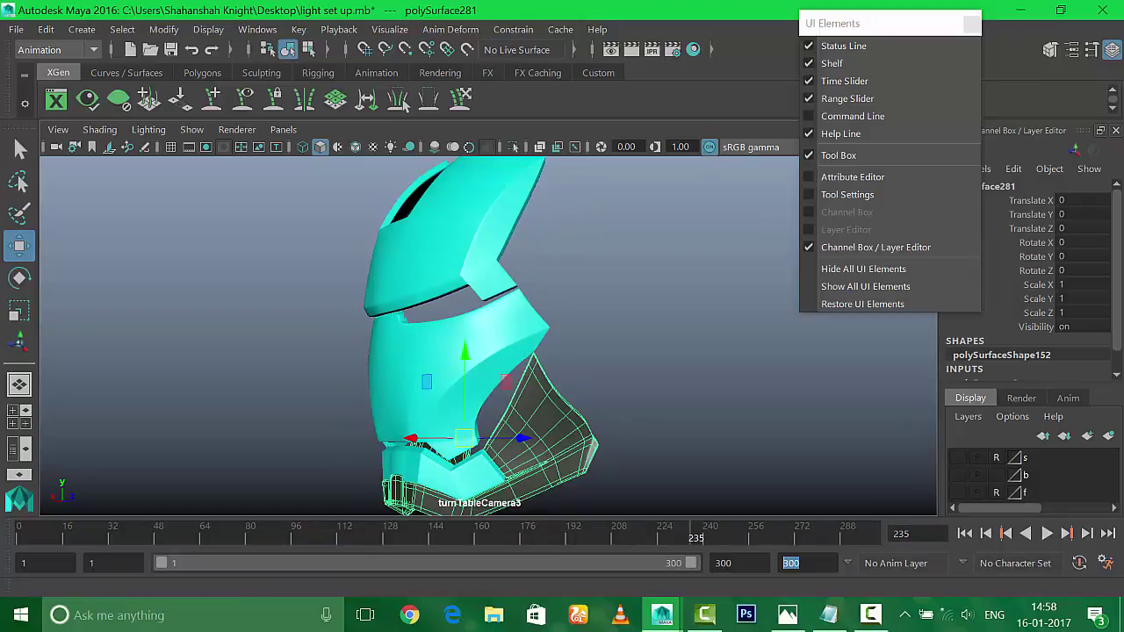
Step: Play and stop the turntable once more, then deselect the helmet
{"action": "left_click", "coordinate": [1047, 532]}
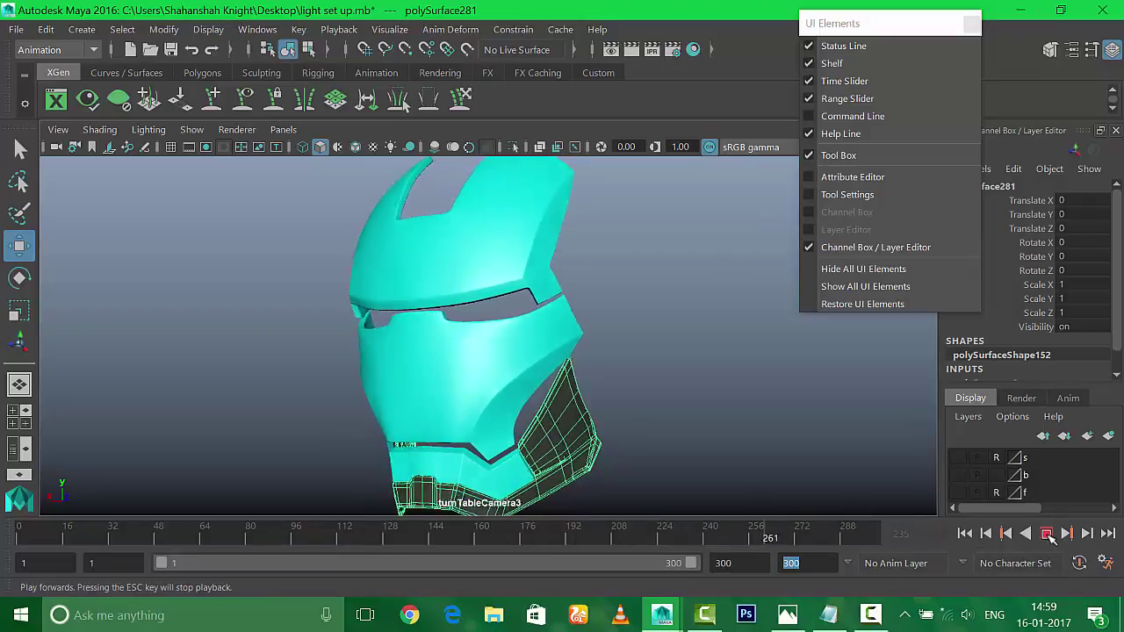
{"action": "left_click", "coordinate": [1047, 532]}
{"action": "left_click", "coordinate": [490, 512]}
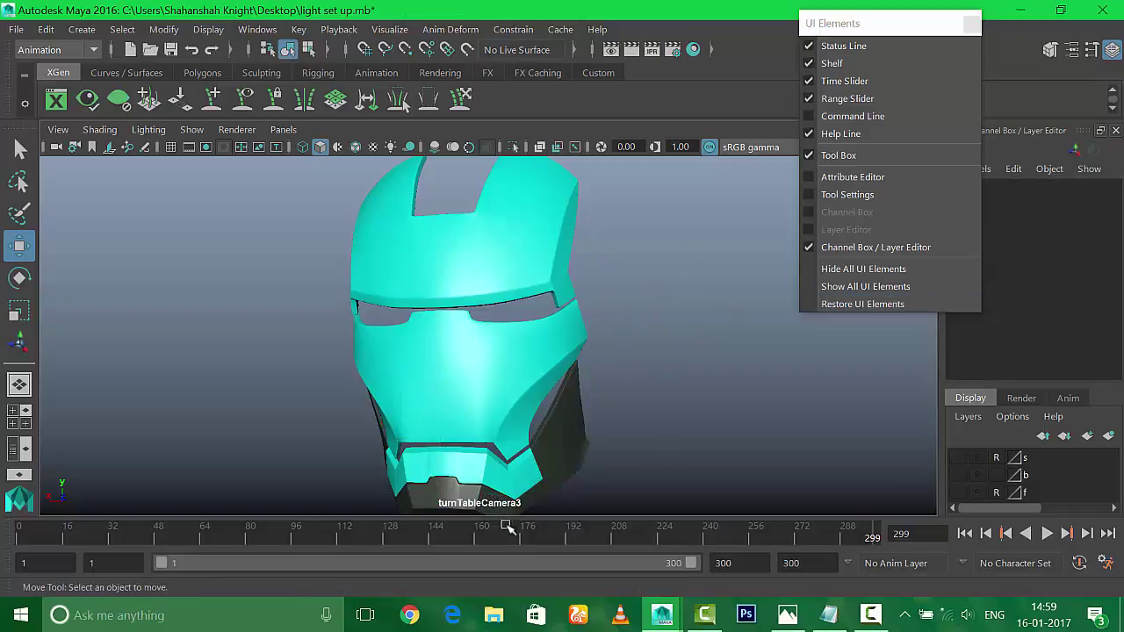
{"action": "left_click", "coordinate": [283, 129]}
Step: Switch to the persp camera, orbit closer, and select the lower face plate
{"action": "left_click", "coordinate": [474, 147]}
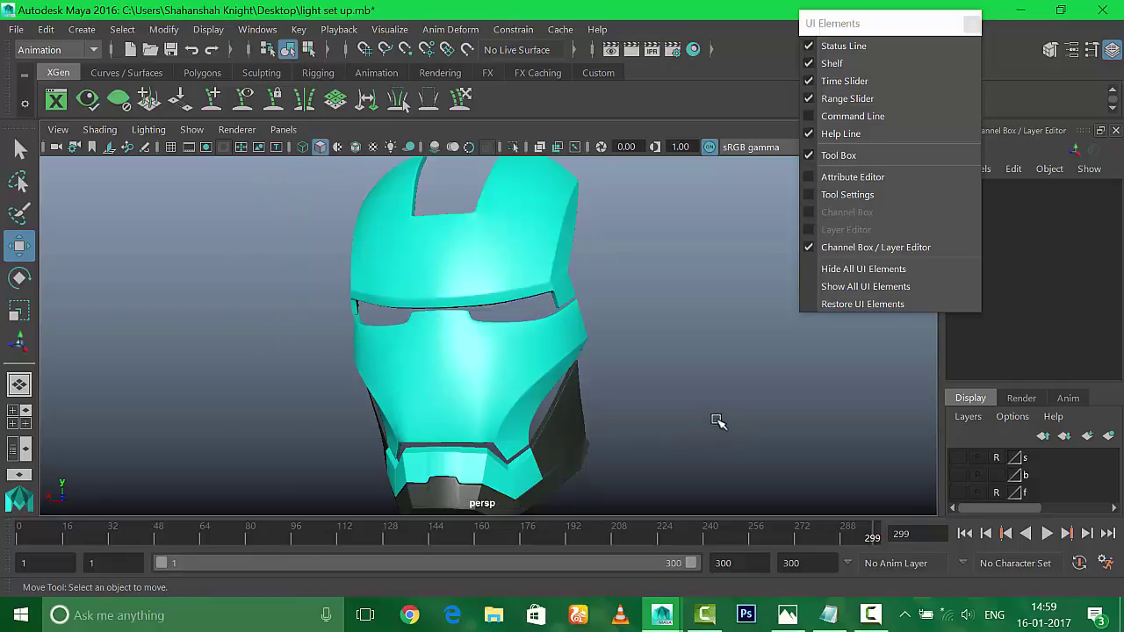
{"action": "mouse_move", "coordinate": [708, 368]}
{"action": "left_mouse_down", "text": "alt"}
{"action": "mouse_move", "coordinate": [520, 276]}
{"action": "mouse_move", "coordinate": [609, 384]}
{"action": "mouse_move", "coordinate": [587, 389]}
{"action": "left_mouse_up", "text": "alt"}
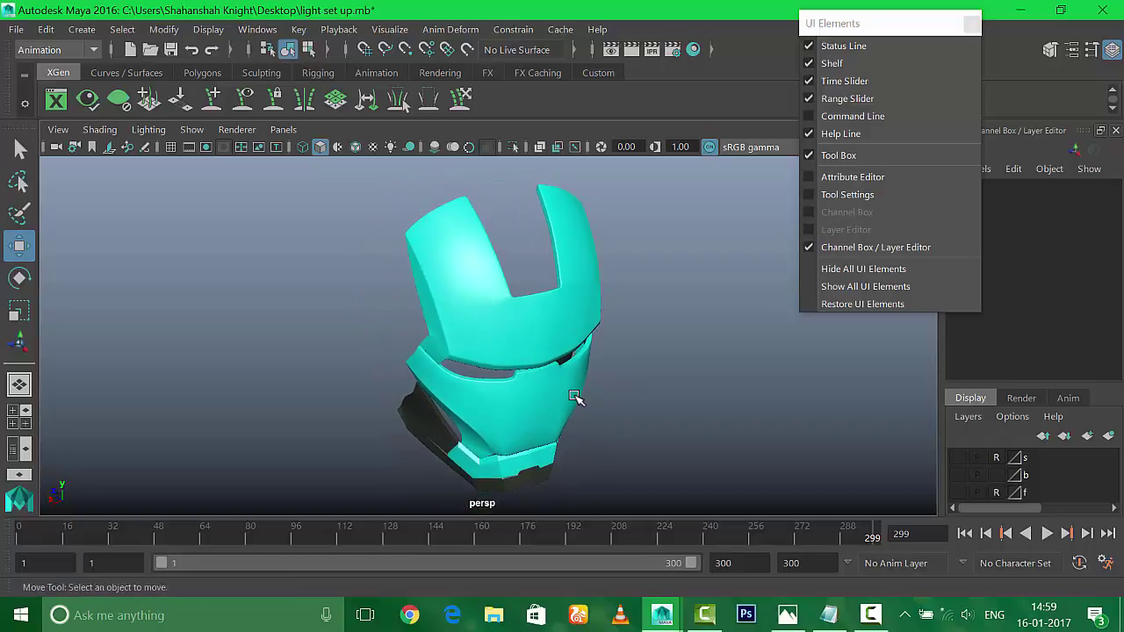
{"action": "right_click_drag", "start_coordinate": [574, 396], "coordinate": [590, 406], "text": "alt"}
{"action": "left_click_drag", "start_coordinate": [591, 407], "coordinate": [594, 414], "text": "alt"}
{"action": "left_click", "coordinate": [546, 393]}
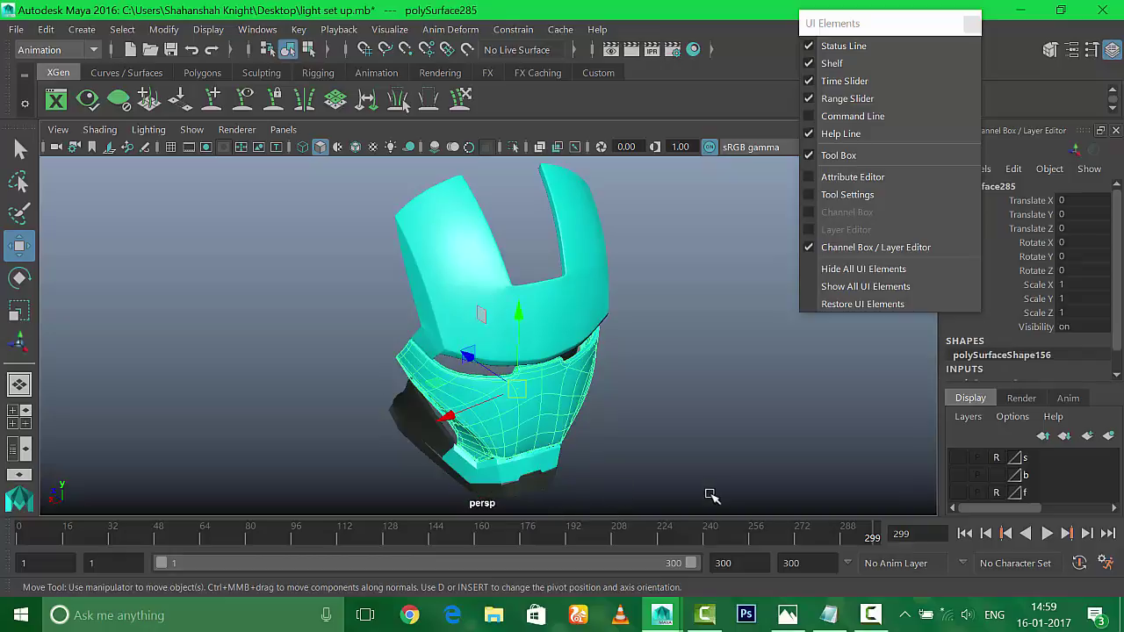
Step: Create turnTableCamera4 around the face plate, play it, and scrub back to frame 164
{"action": "left_click", "coordinate": [389, 29]}
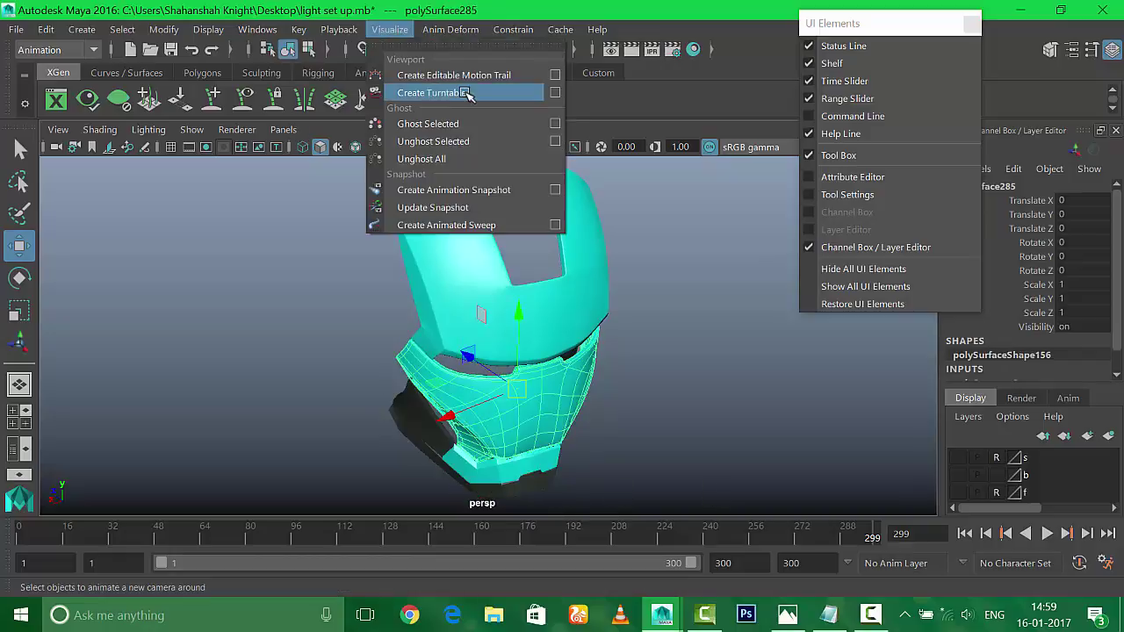
{"action": "left_click", "coordinate": [421, 92]}
{"action": "left_click", "coordinate": [1046, 533]}
{"action": "left_click", "coordinate": [760, 432]}
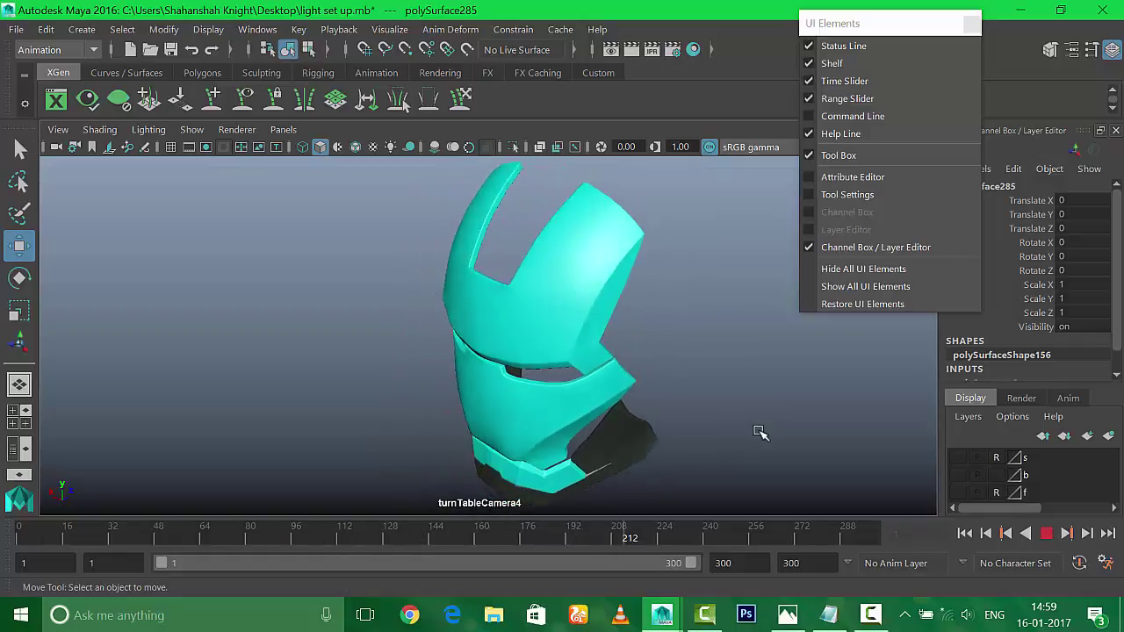
{"action": "left_click_drag", "start_coordinate": [614, 538], "coordinate": [489, 546]}
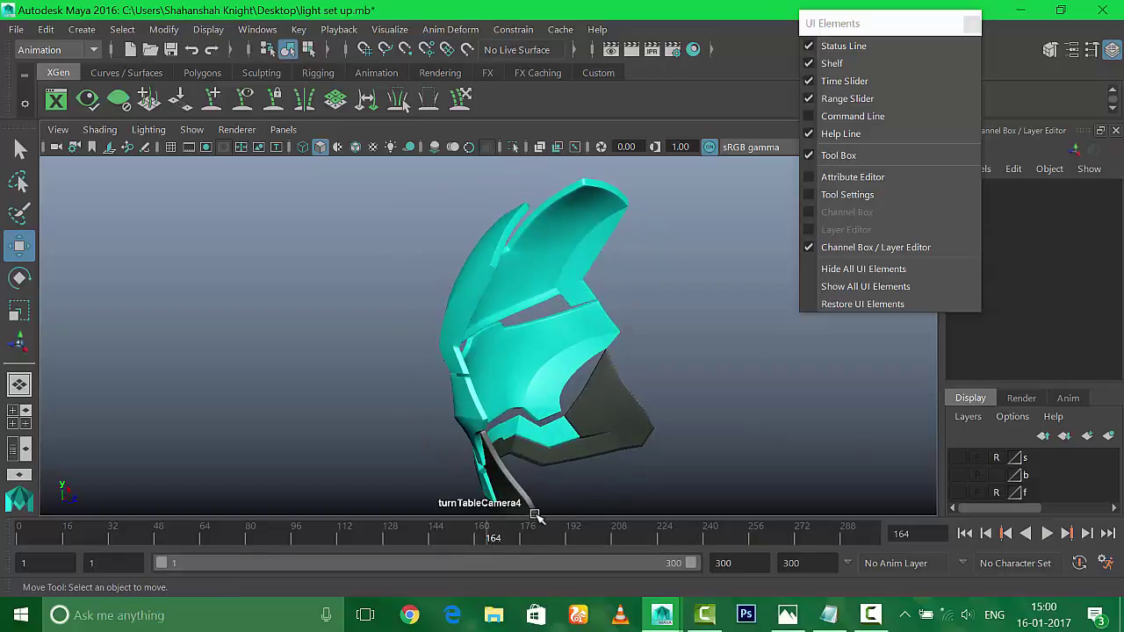
{"action": "left_click", "coordinate": [282, 129]}
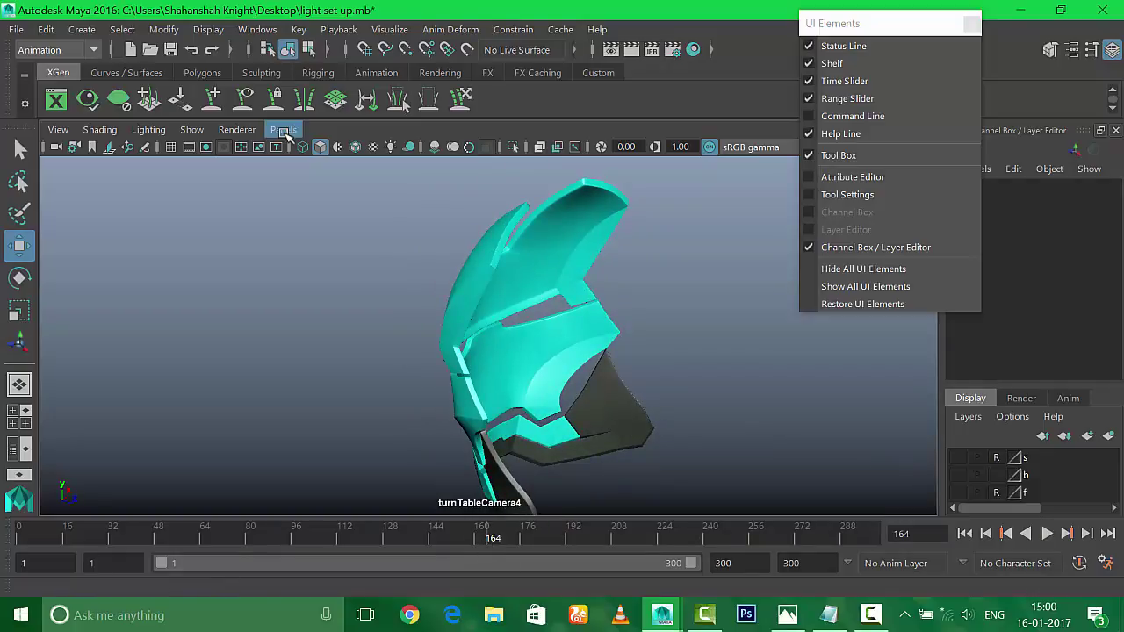
{"action": "left_click", "coordinate": [458, 150]}
{"action": "scroll", "coordinate": [691, 365], "scroll_direction": "down", "scroll_amount": 2}
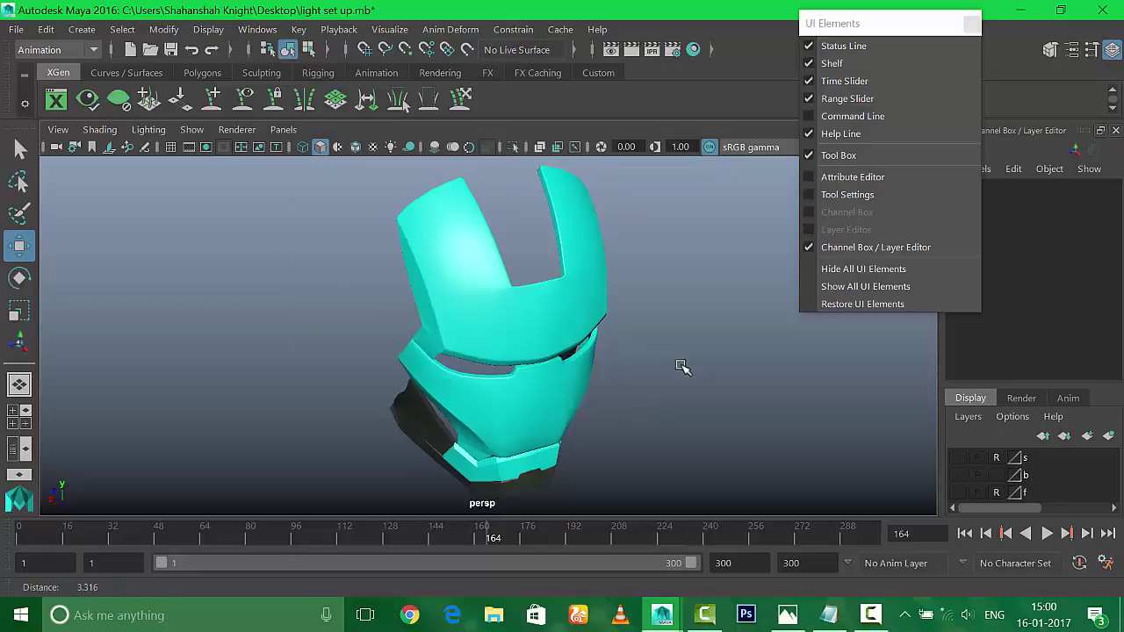
{"action": "scroll", "coordinate": [676, 370], "scroll_direction": "down", "scroll_amount": 2}
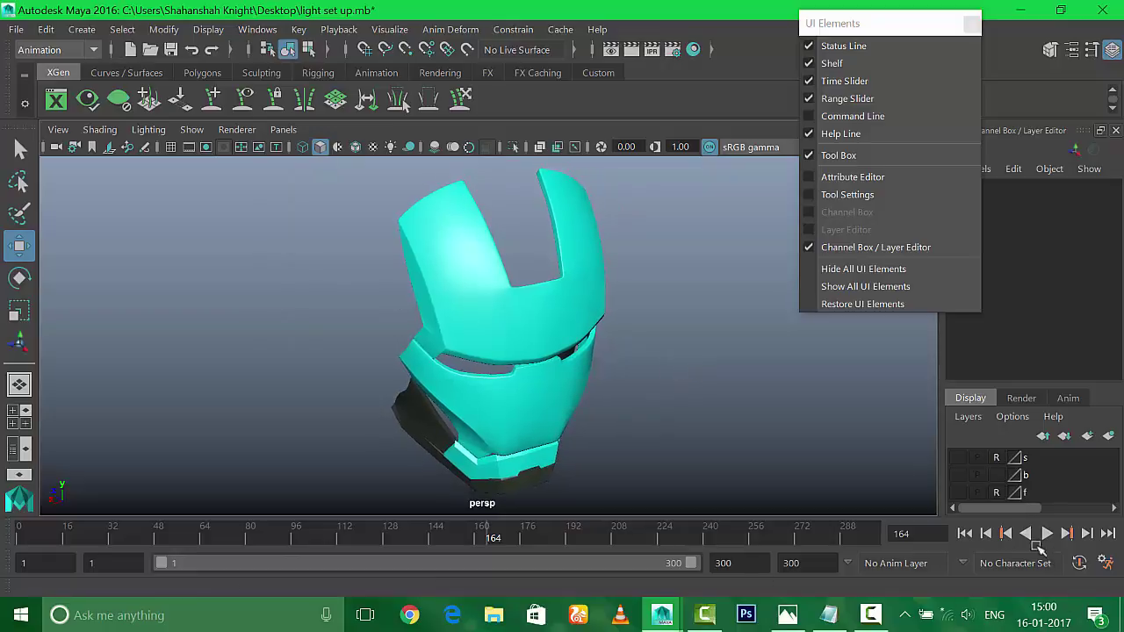
{"action": "left_click", "coordinate": [964, 533]}
{"action": "scroll", "coordinate": [663, 385], "scroll_direction": "down", "scroll_amount": 1}
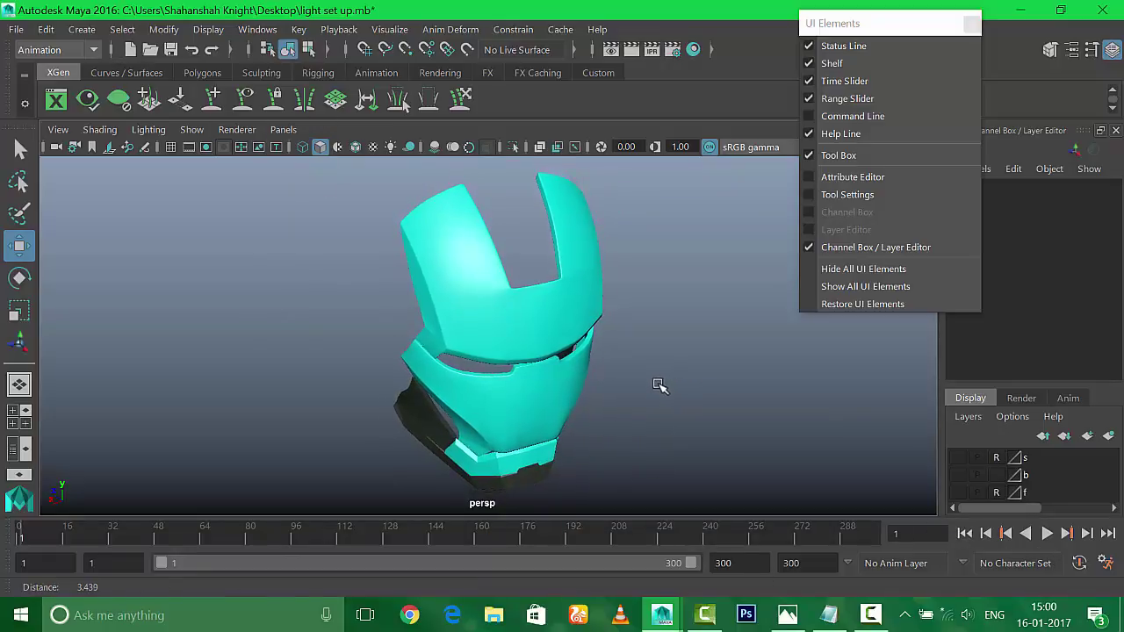
{"action": "left_click", "coordinate": [284, 129]}
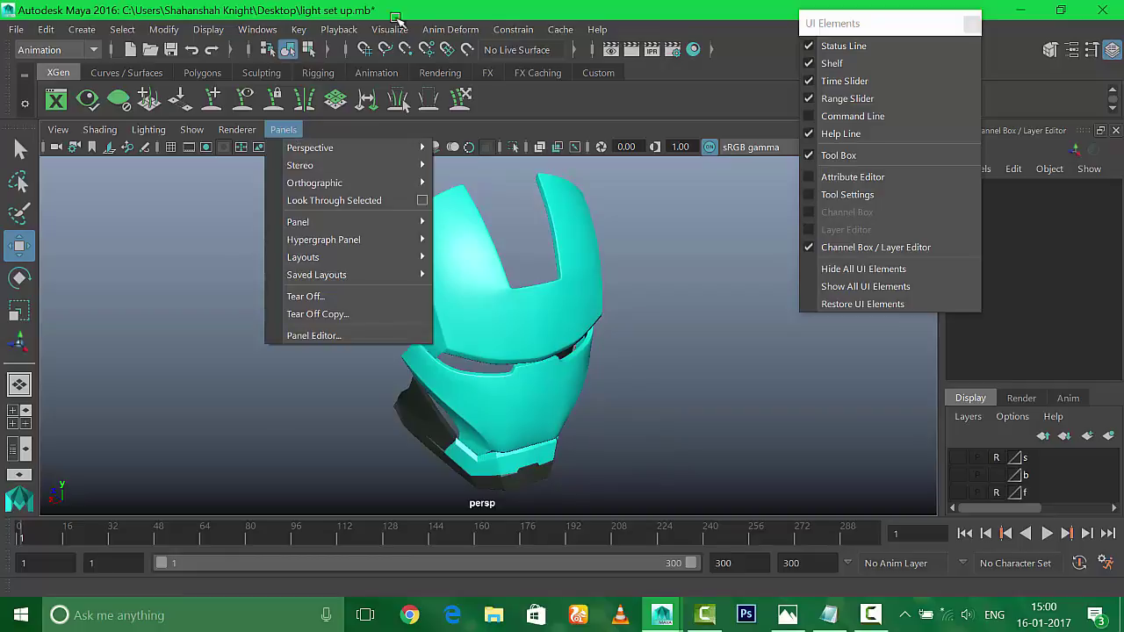
{"action": "left_click", "coordinate": [389, 28]}
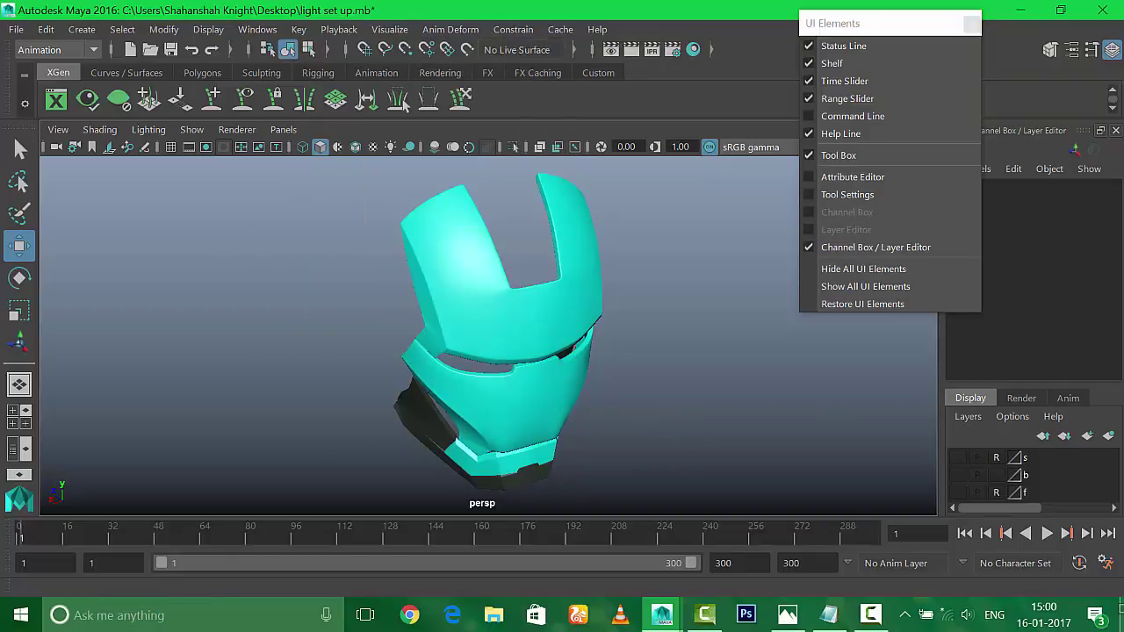
{"action": "left_click", "coordinate": [1045, 533]}
{"action": "left_click", "coordinate": [1046, 533]}
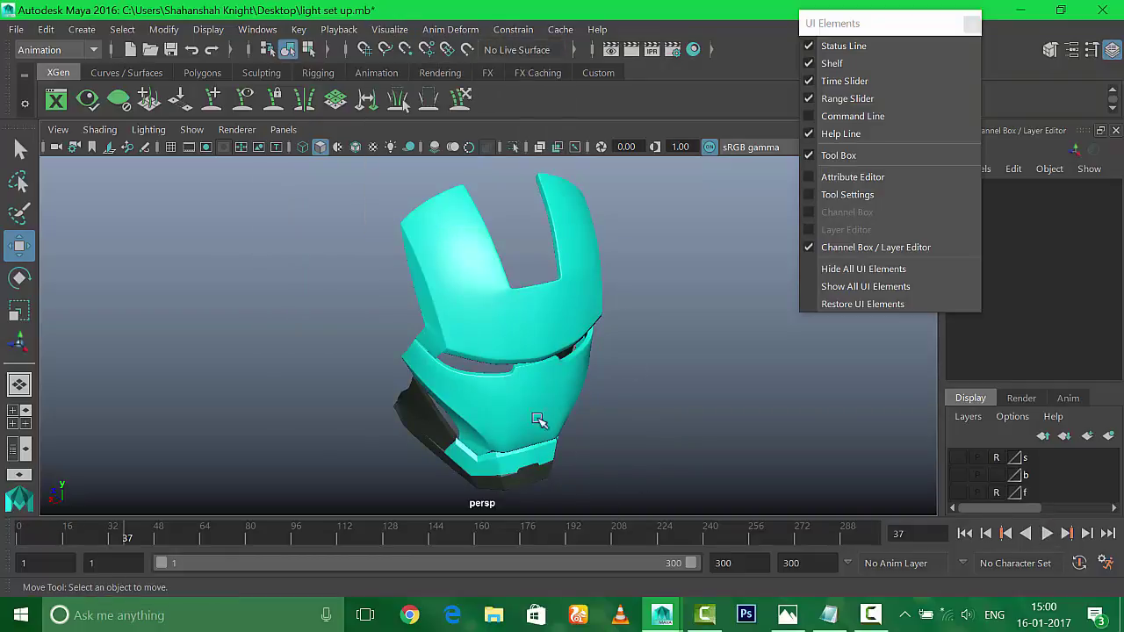
{"action": "left_click", "coordinate": [537, 421]}
{"action": "left_click", "coordinate": [395, 33]}
{"action": "left_click", "coordinate": [433, 92]}
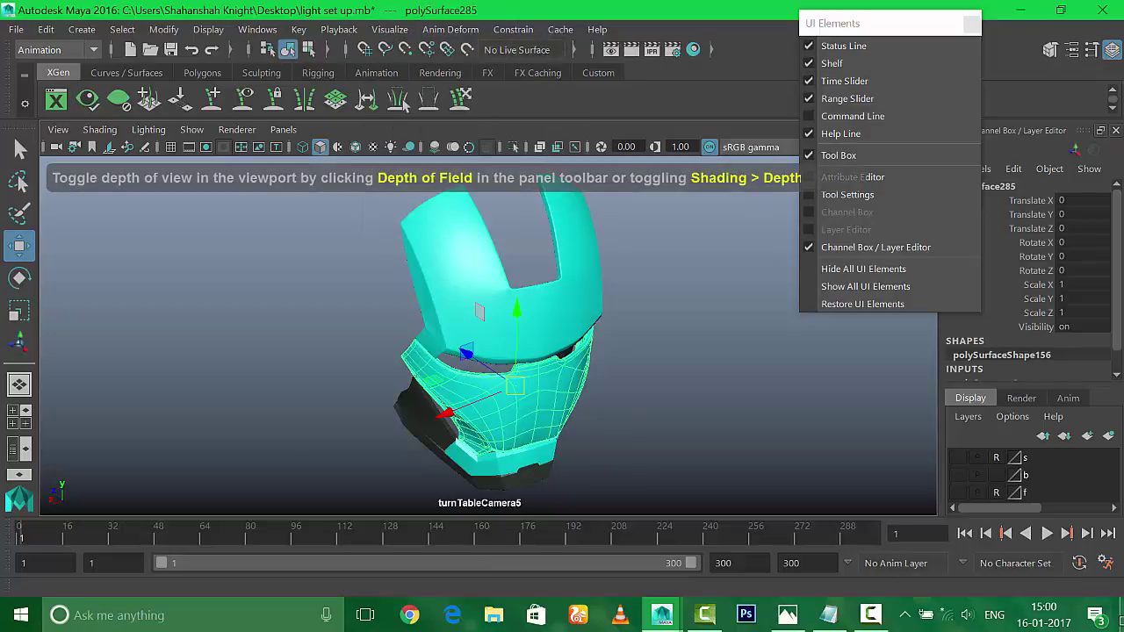
{"action": "left_click", "coordinate": [1045, 533]}
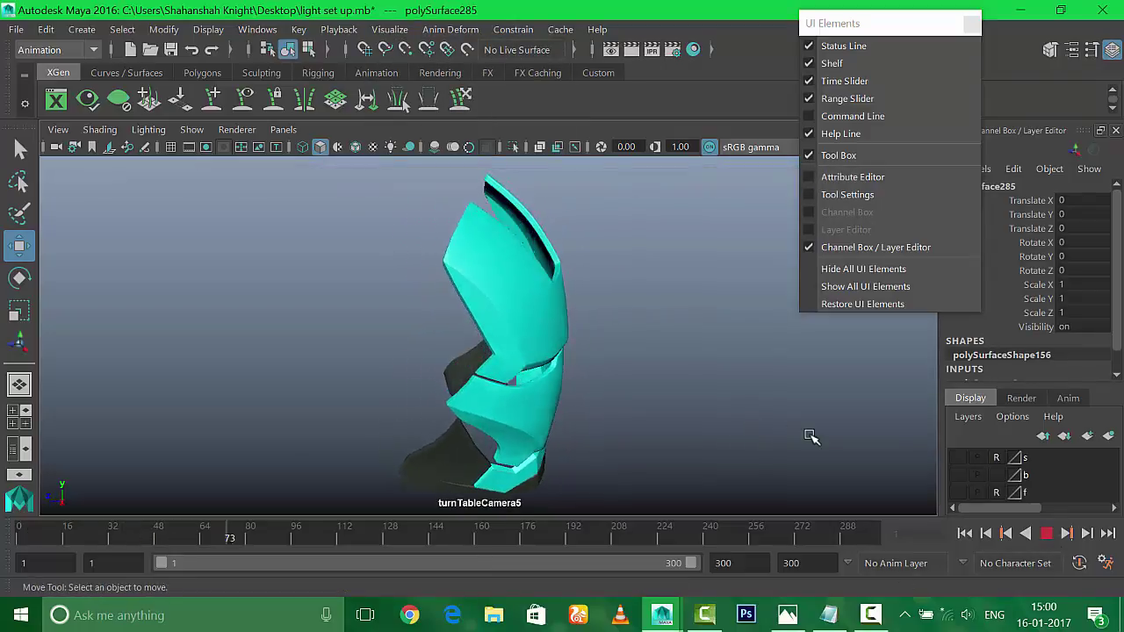
{"action": "left_click", "coordinate": [835, 406]}
{"action": "key", "text": "Escape"}
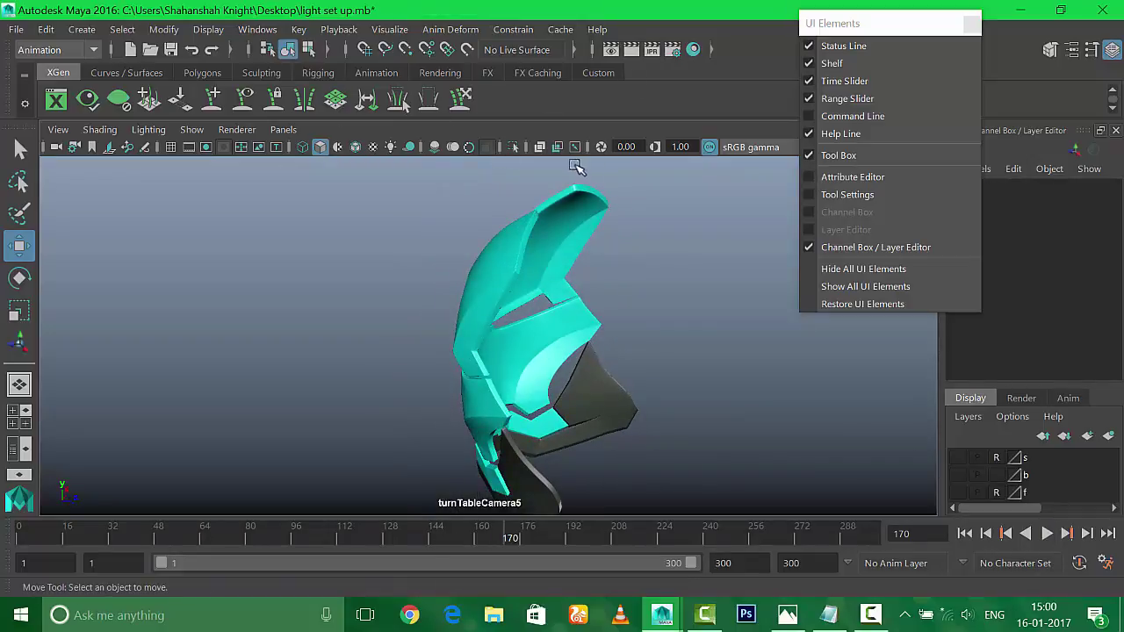
{"action": "left_click", "coordinate": [283, 129]}
{"action": "mouse_move", "coordinate": [299, 165]}
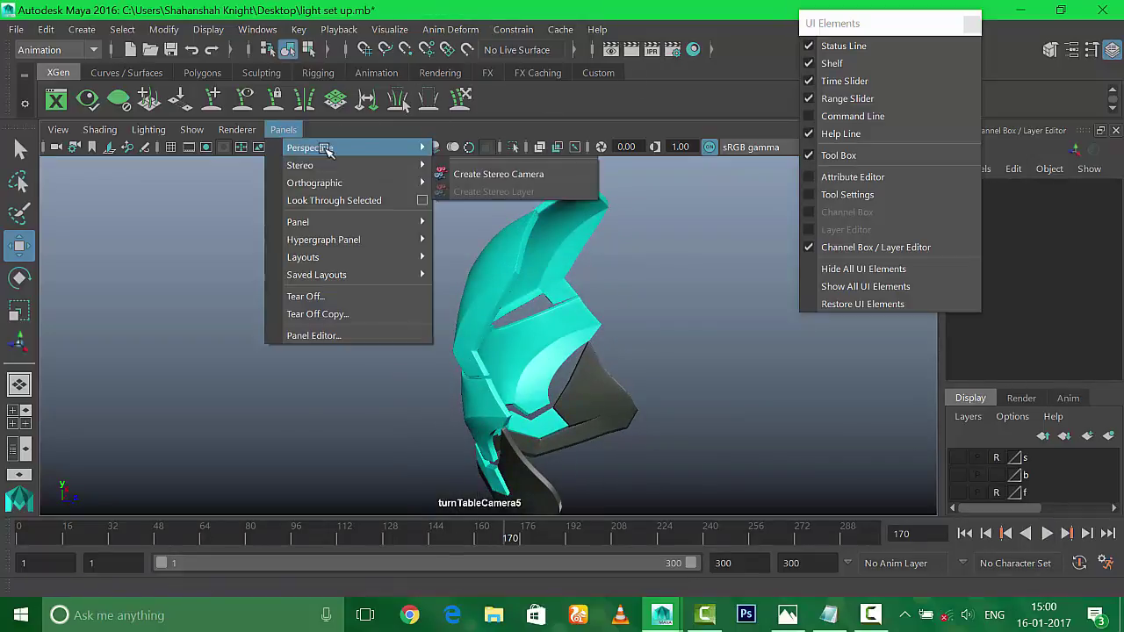
{"action": "left_click", "coordinate": [465, 148]}
{"action": "left_click", "coordinate": [386, 29]}
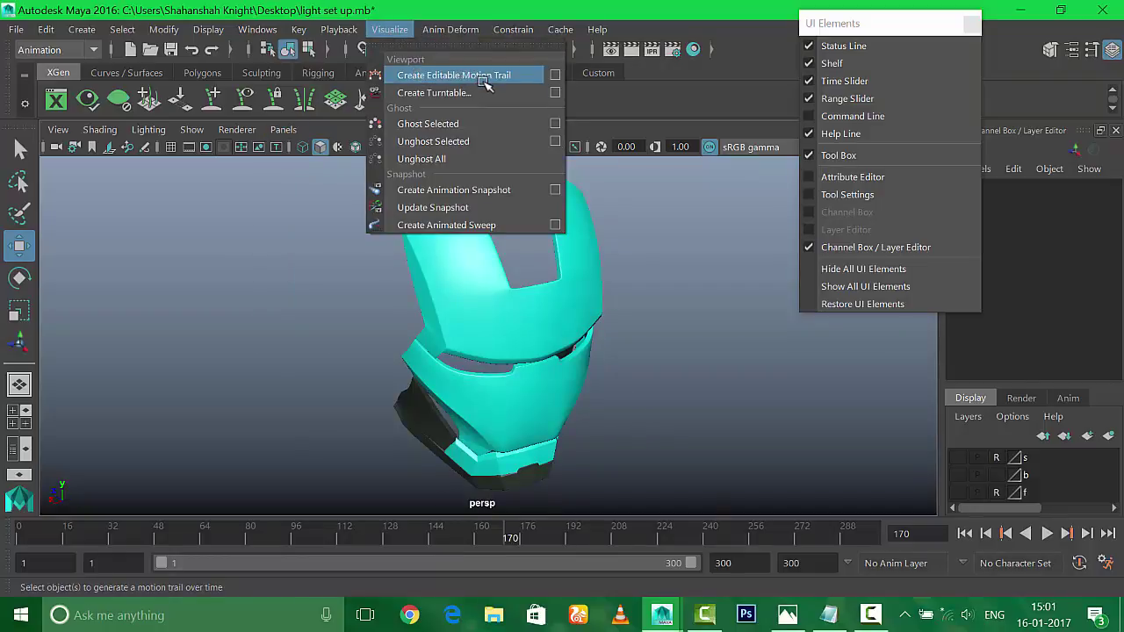
{"action": "left_click", "coordinate": [652, 346]}
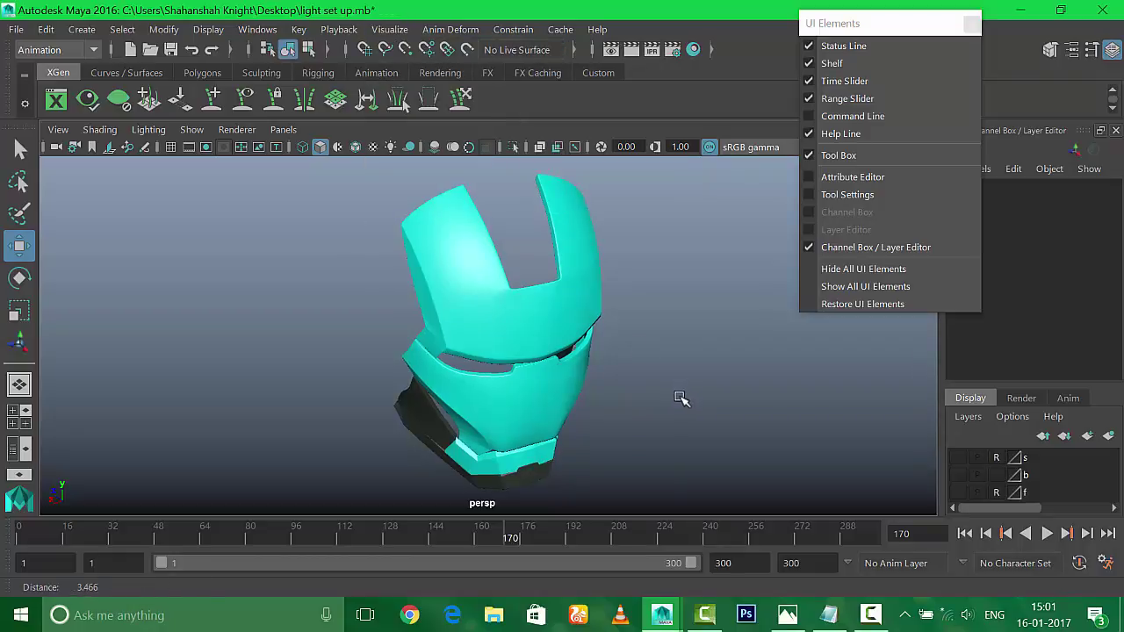
{"action": "left_click_drag", "start_coordinate": [681, 399], "coordinate": [659, 409], "text": "alt"}
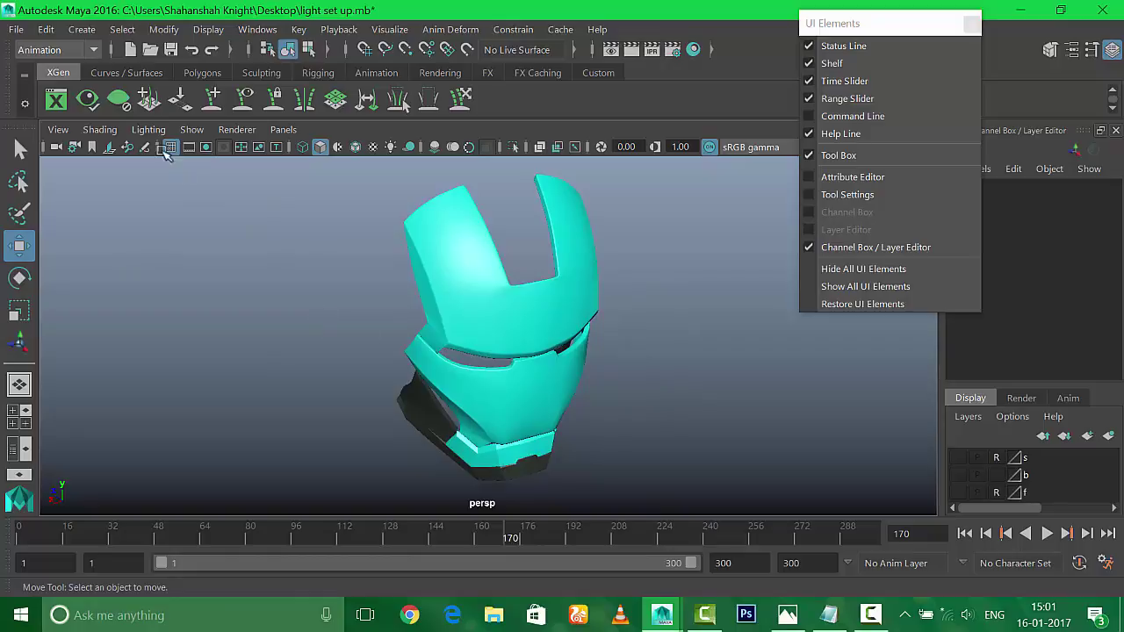
{"action": "left_click", "coordinate": [463, 272]}
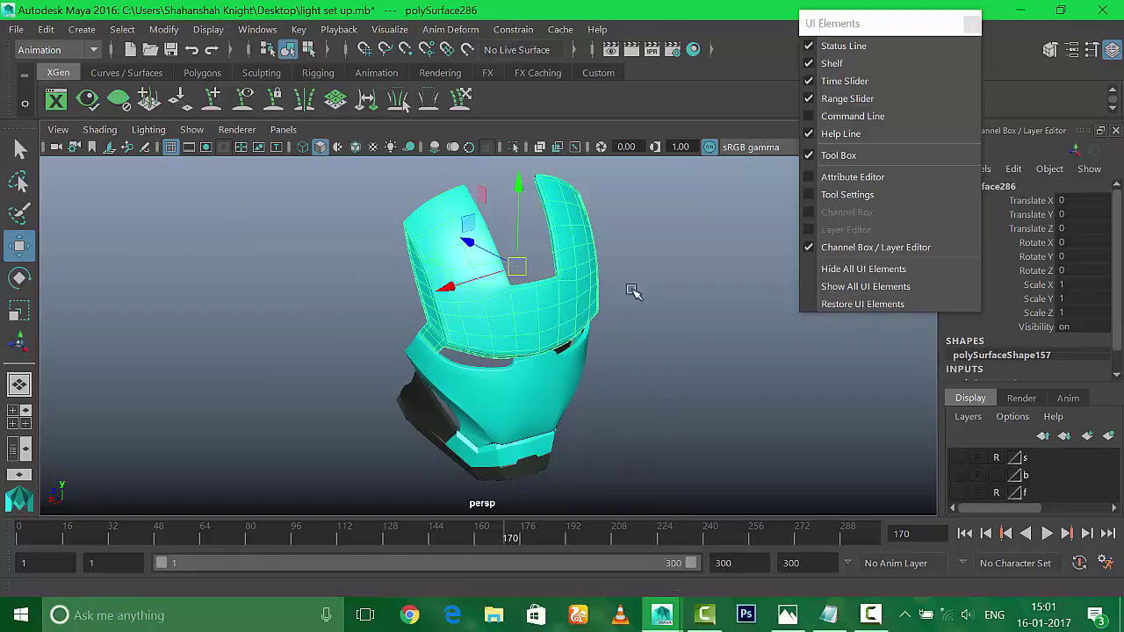
Step: Draw a Poly Cylinder beside the helmet
{"action": "left_click", "coordinate": [681, 400]}
{"action": "right_click_drag", "start_coordinate": [241, 337], "coordinate": [167, 308], "text": "shift"}
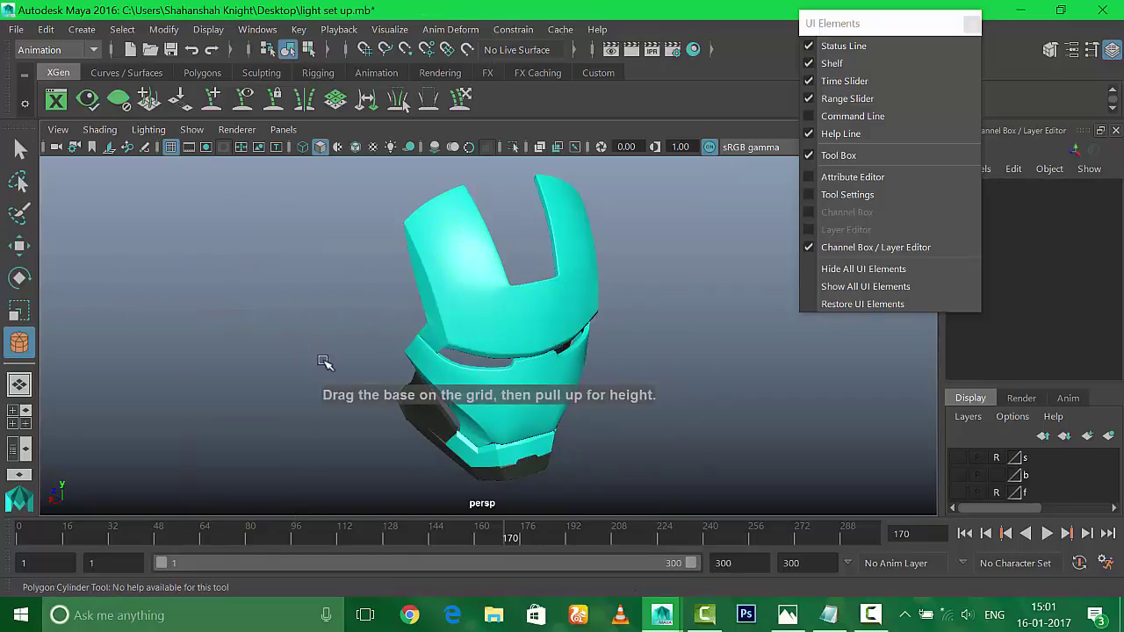
{"action": "mouse_move", "coordinate": [275, 323]}
{"action": "left_mouse_down"}
{"action": "mouse_move", "coordinate": [331, 319]}
{"action": "mouse_move", "coordinate": [289, 317]}
{"action": "left_mouse_up"}
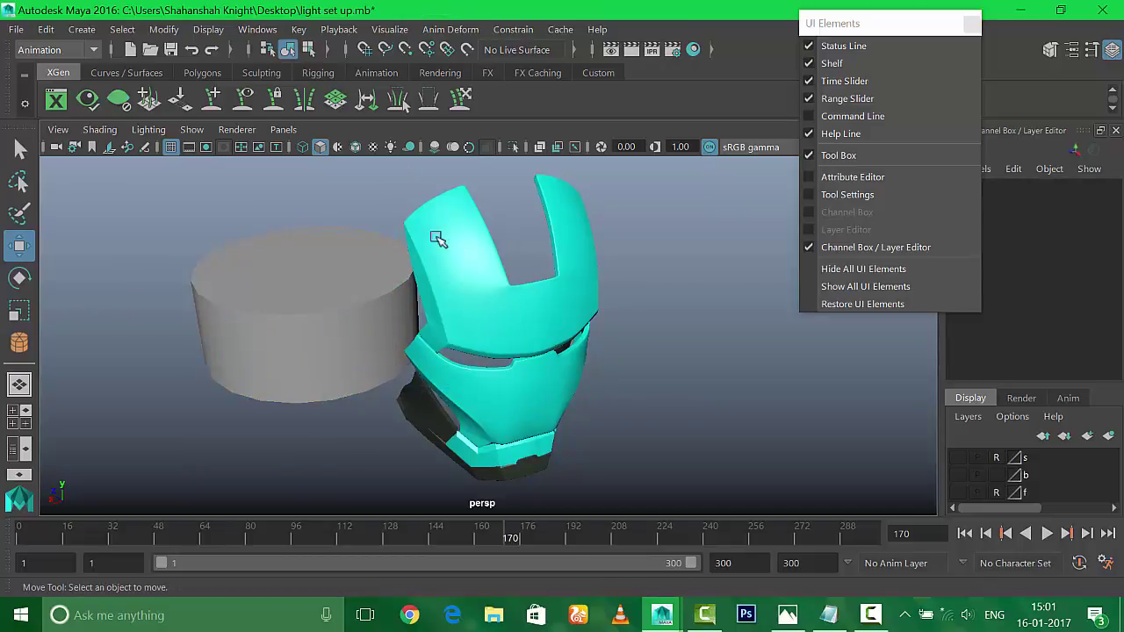
Step: Look through turnTableCamera2, then return the view to the persp camera
{"action": "left_click", "coordinate": [283, 129]}
{"action": "left_click", "coordinate": [518, 172]}
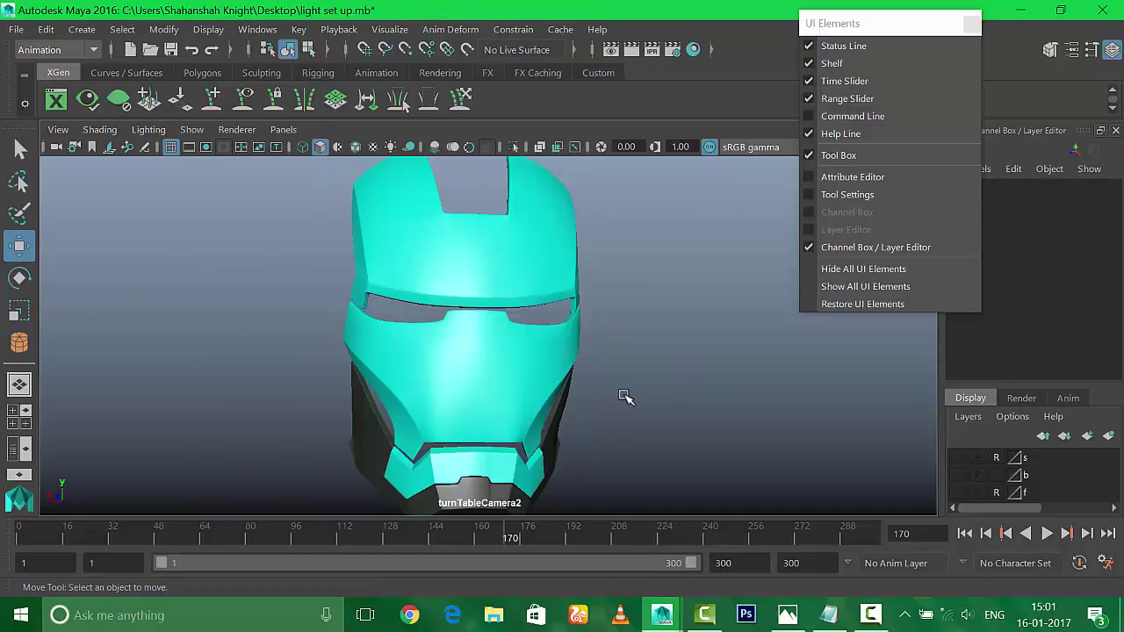
{"action": "left_click", "coordinate": [283, 129]}
{"action": "mouse_move", "coordinate": [310, 147]}
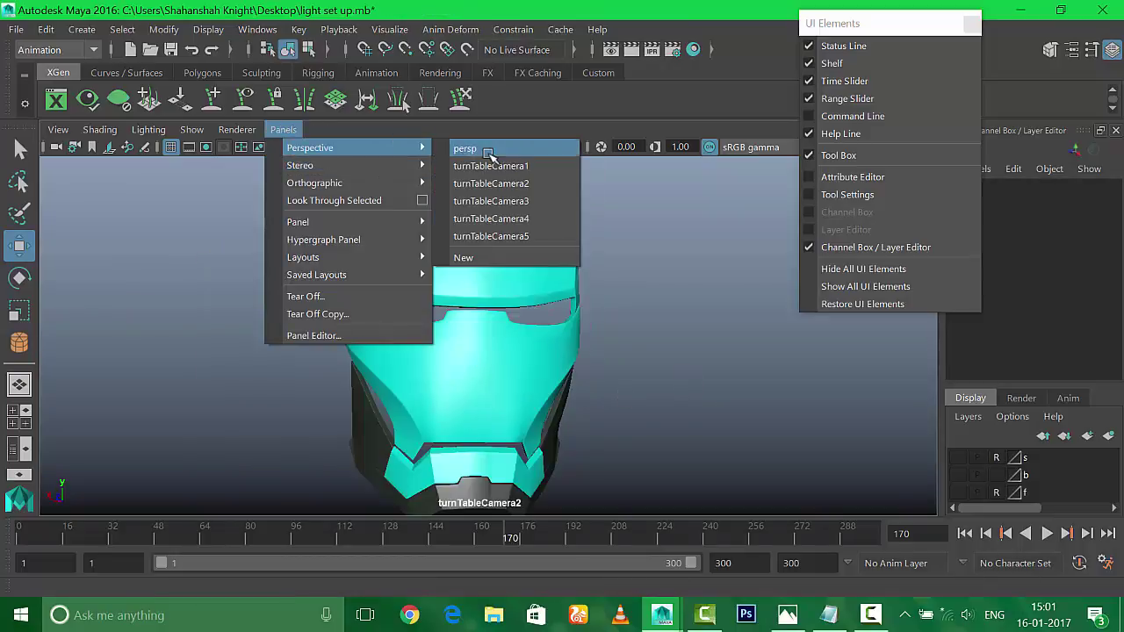
{"action": "left_click", "coordinate": [490, 154]}
Step: Select the lower faceplate, create turnTableCamera6, and play then stop its spin
{"action": "left_click", "coordinate": [389, 29]}
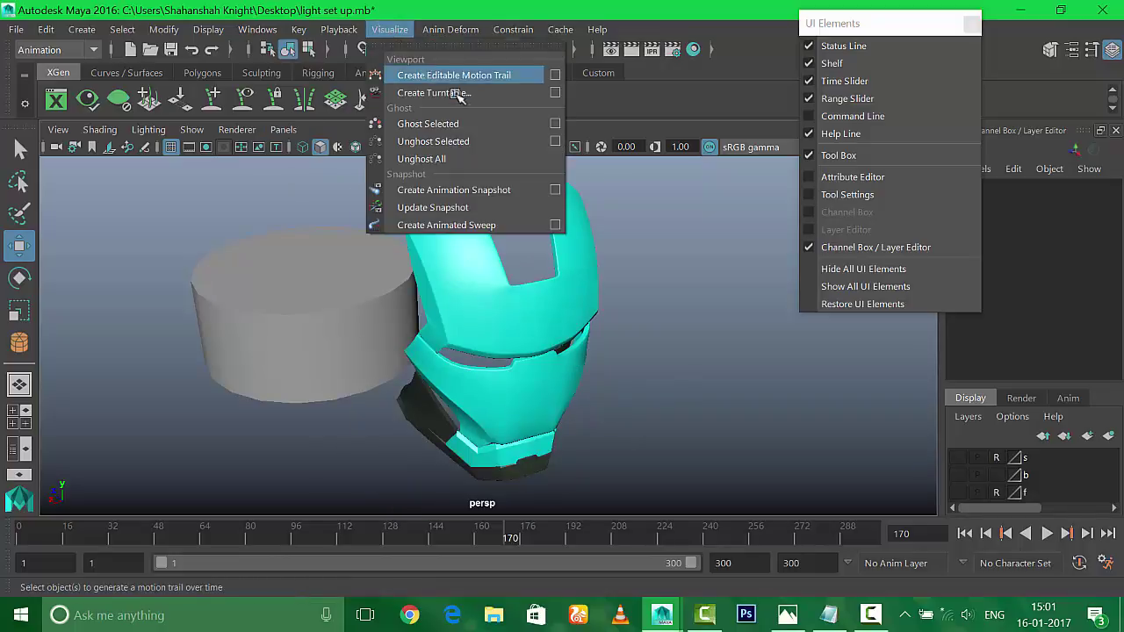
{"action": "left_click", "coordinate": [494, 381]}
{"action": "left_click", "coordinate": [494, 381]}
{"action": "left_click", "coordinate": [389, 28]}
{"action": "left_click", "coordinate": [430, 91]}
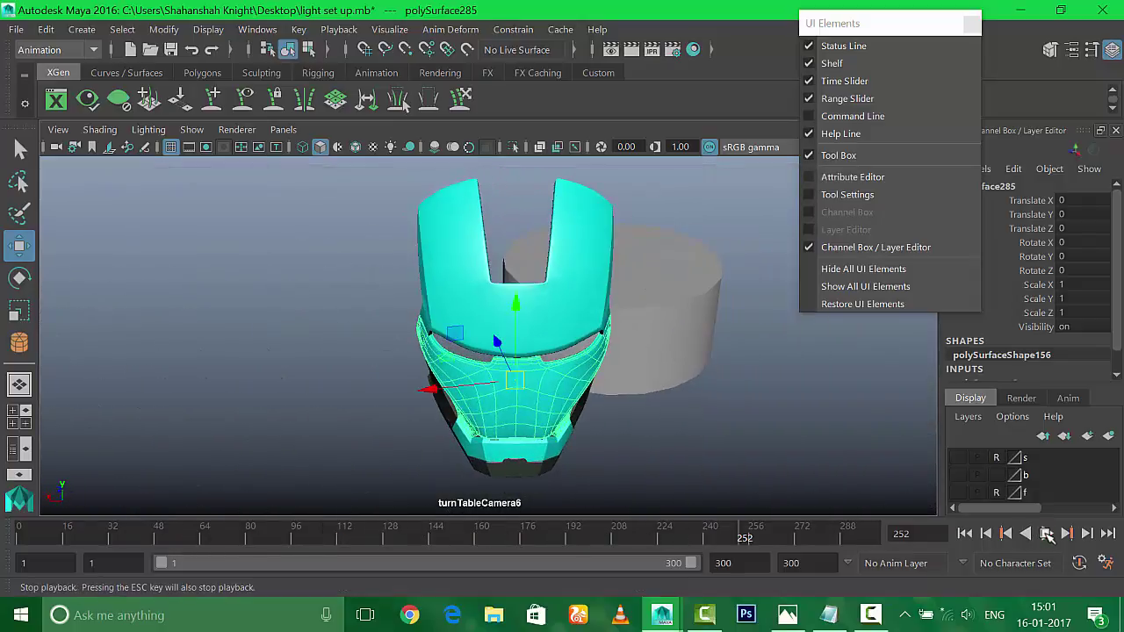
{"action": "left_click", "coordinate": [1046, 533]}
Step: Delete the cylinder and show the persp view with a black background (Alt+B)
{"action": "key", "text": "ctrl+z"}
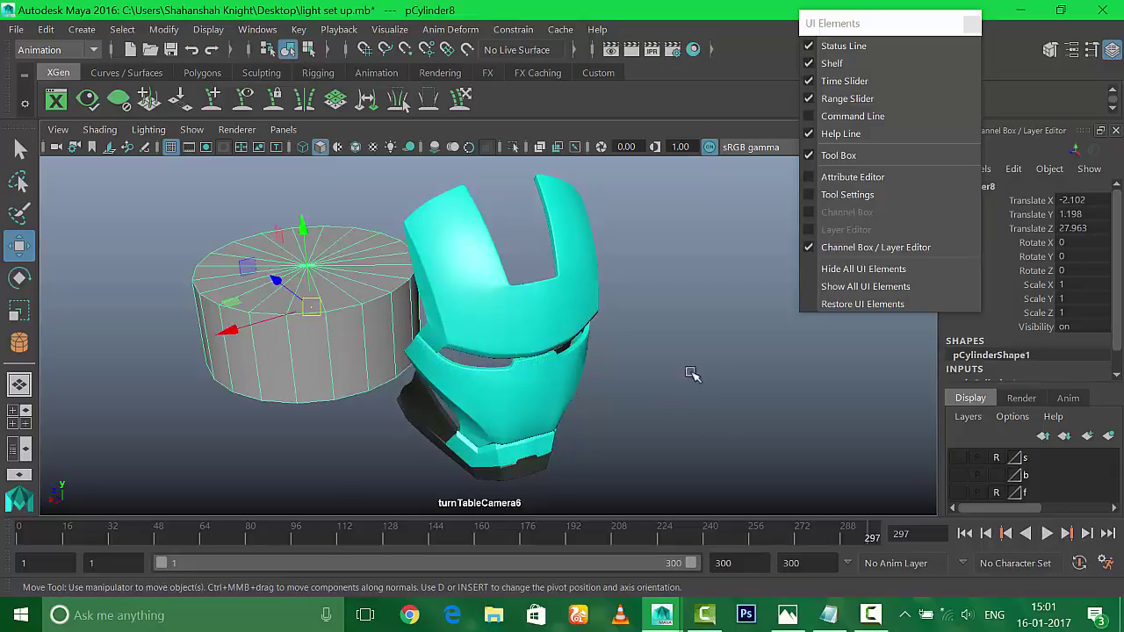
{"action": "key", "text": "Delete"}
{"action": "key", "text": "alt+b"}
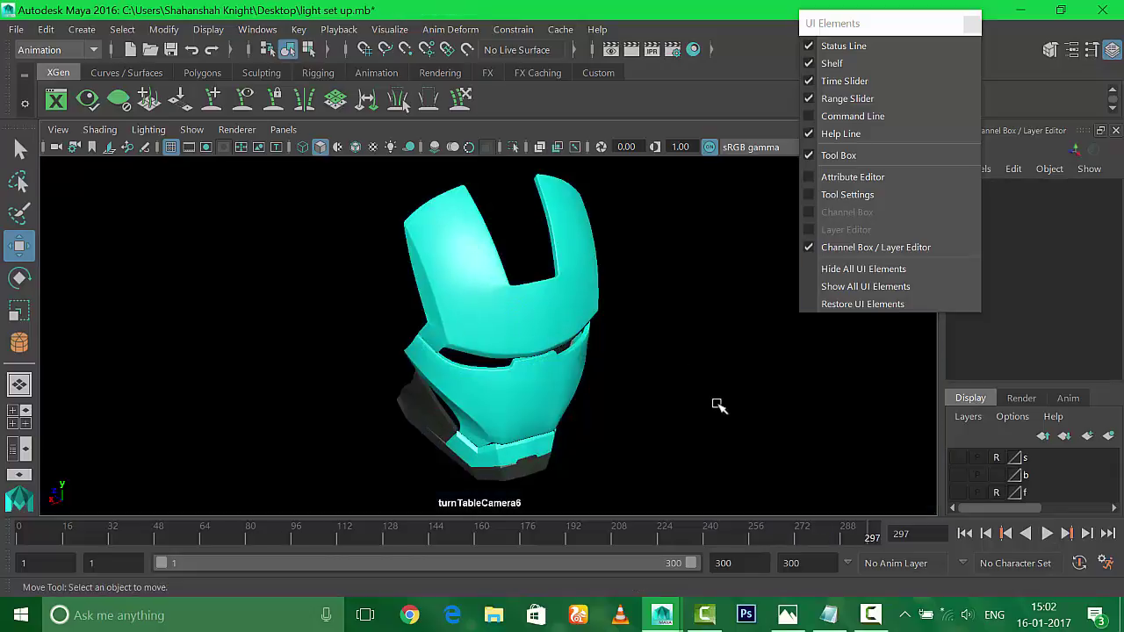
{"action": "left_click", "coordinate": [282, 129]}
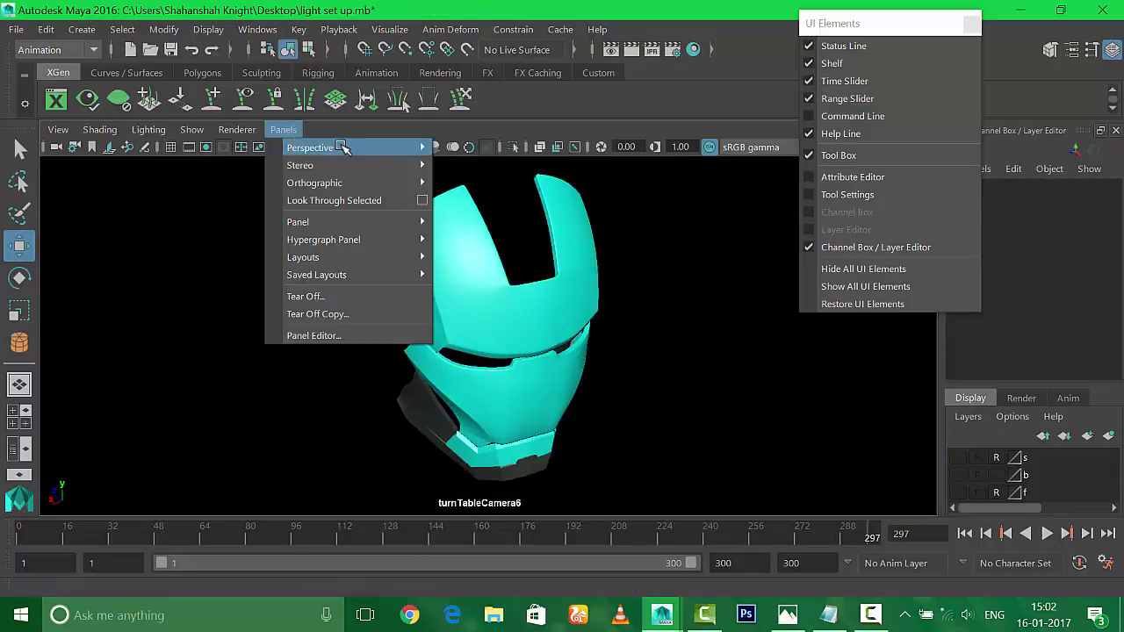
{"action": "left_click", "coordinate": [457, 148]}
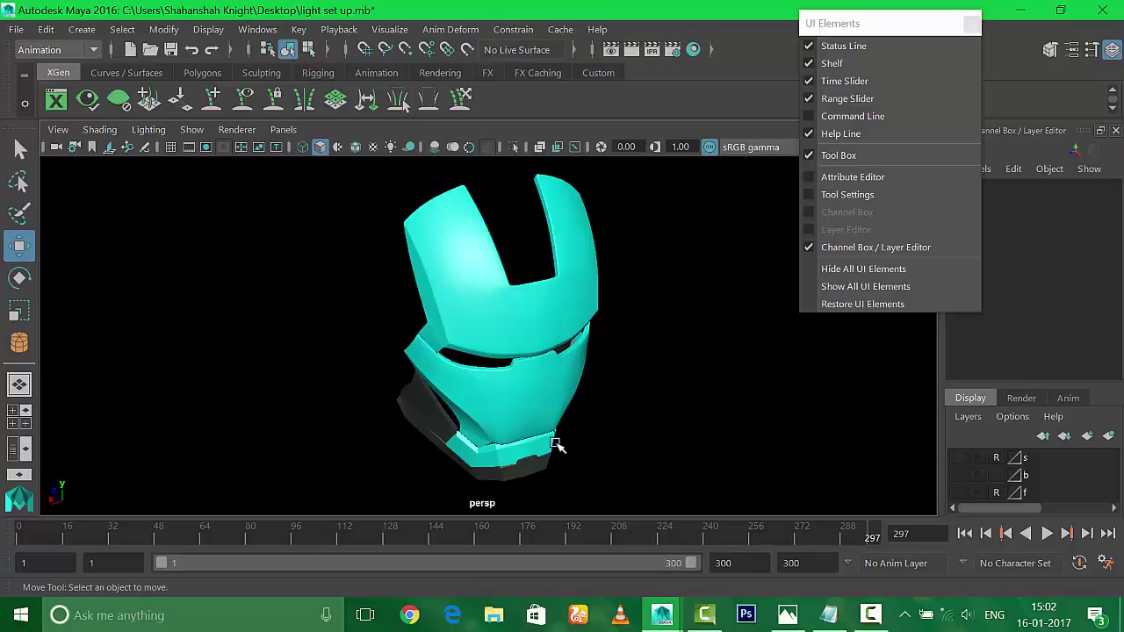
{"action": "key", "text": "alt+b"}
{"action": "key", "text": "alt+b"}
{"action": "key", "text": "alt+b"}
{"action": "key", "text": "alt+b"}
{"action": "key", "text": "alt+b"}
{"action": "key", "text": "alt+b"}
{"action": "key", "text": "alt+b"}
{"action": "key", "text": "alt+b"}
Step: Open the Create Turntable options and close them without changes
{"action": "left_click", "coordinate": [283, 129]}
{"action": "mouse_move", "coordinate": [310, 147]}
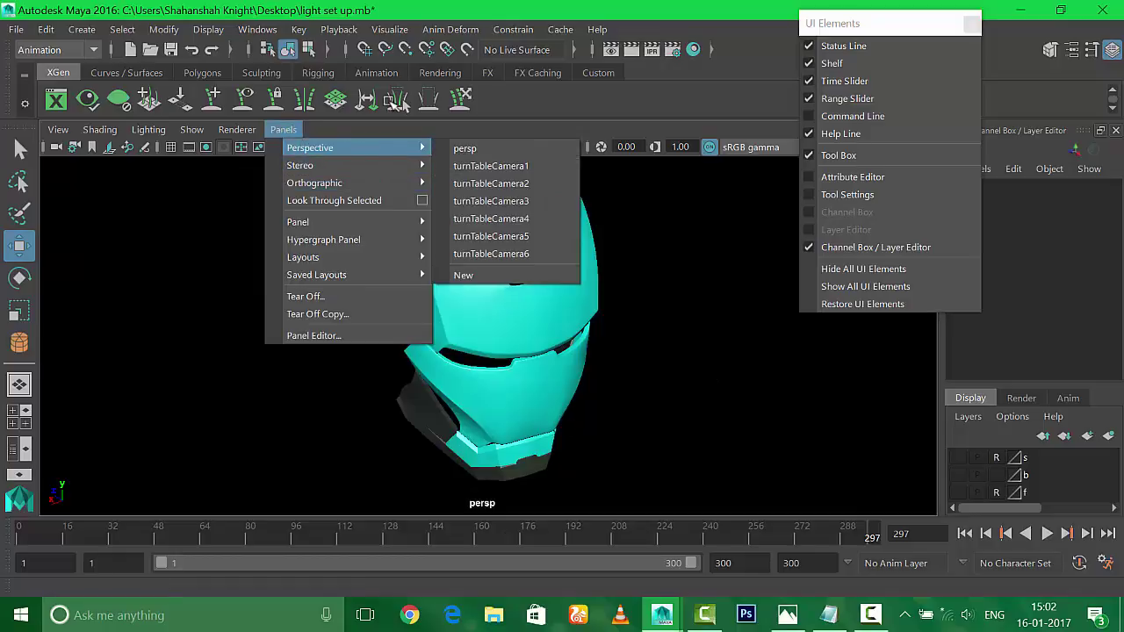
{"action": "left_click", "coordinate": [386, 29]}
{"action": "left_click", "coordinate": [533, 94]}
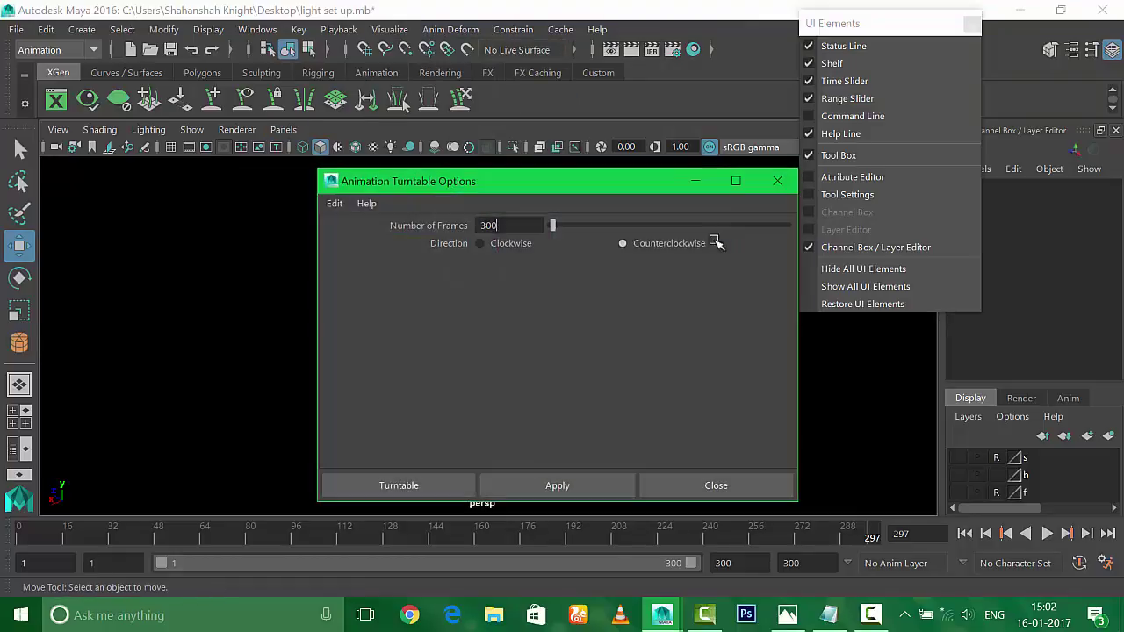
{"action": "left_click", "coordinate": [720, 484]}
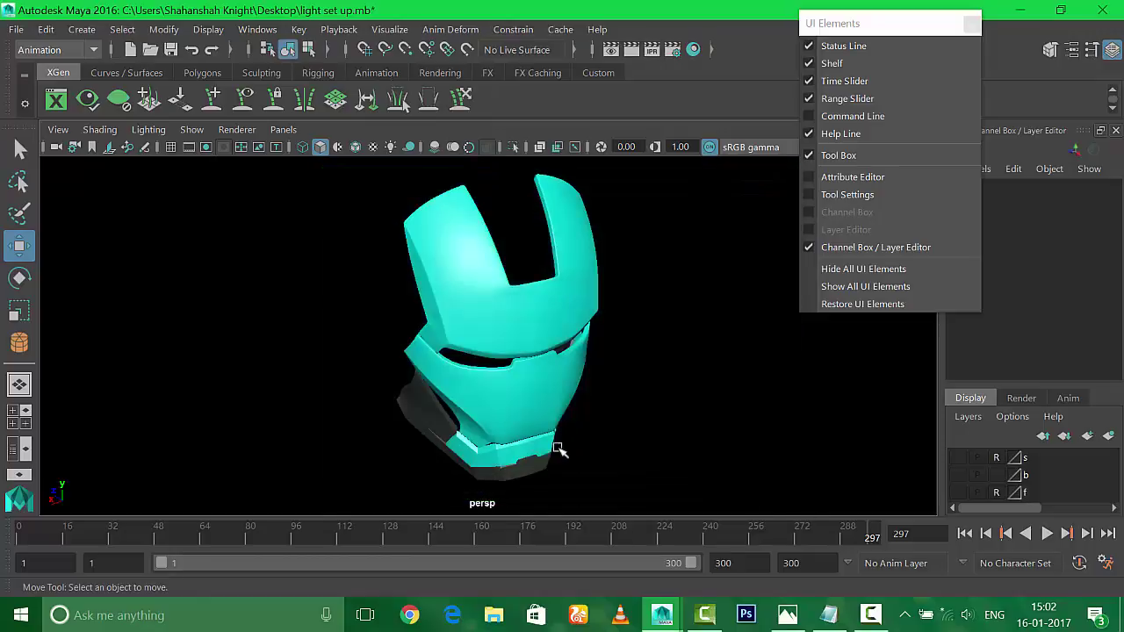
Step: Select the lower faceplate, create turnTableCamera7, rewind to frame 1, and play it
{"action": "left_click", "coordinate": [527, 399]}
{"action": "left_click", "coordinate": [389, 29]}
{"action": "left_click", "coordinate": [457, 94]}
{"action": "left_click", "coordinate": [964, 534]}
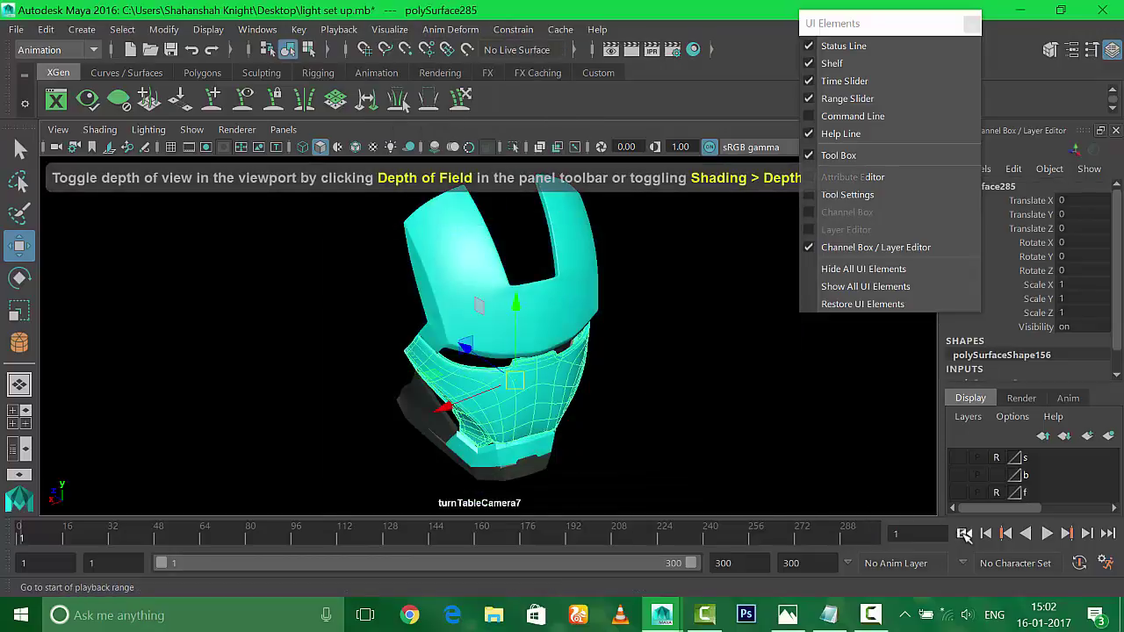
{"action": "key", "text": "alt+v"}
{"action": "left_click", "coordinate": [812, 445]}
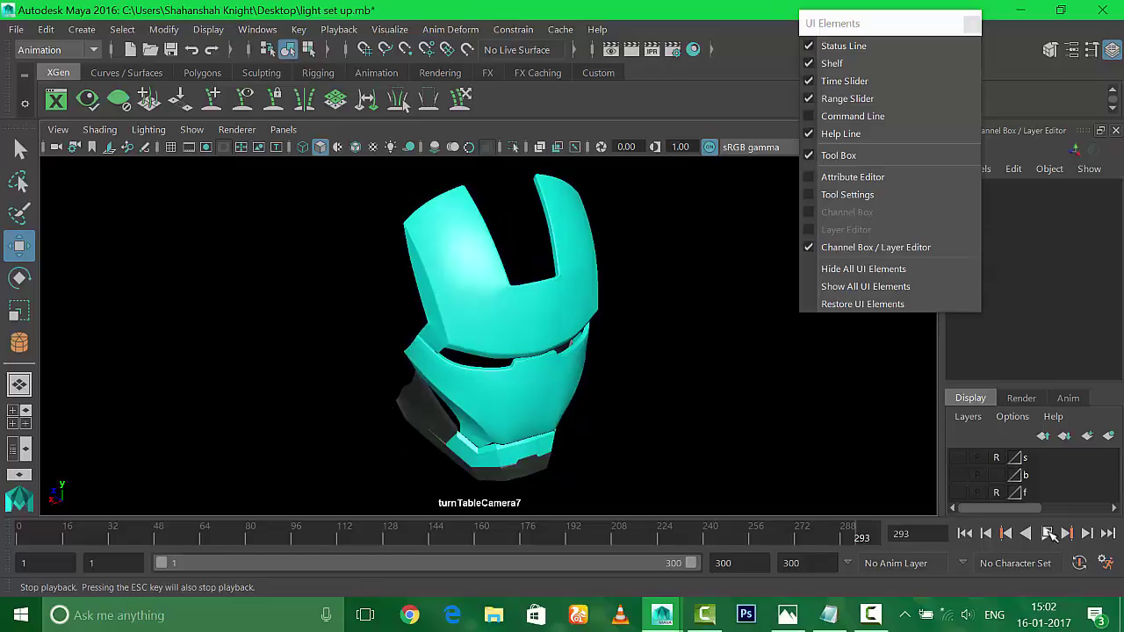
Step: Stop playback and scrub through the turntable frames back to the start
{"action": "left_click", "coordinate": [1048, 534]}
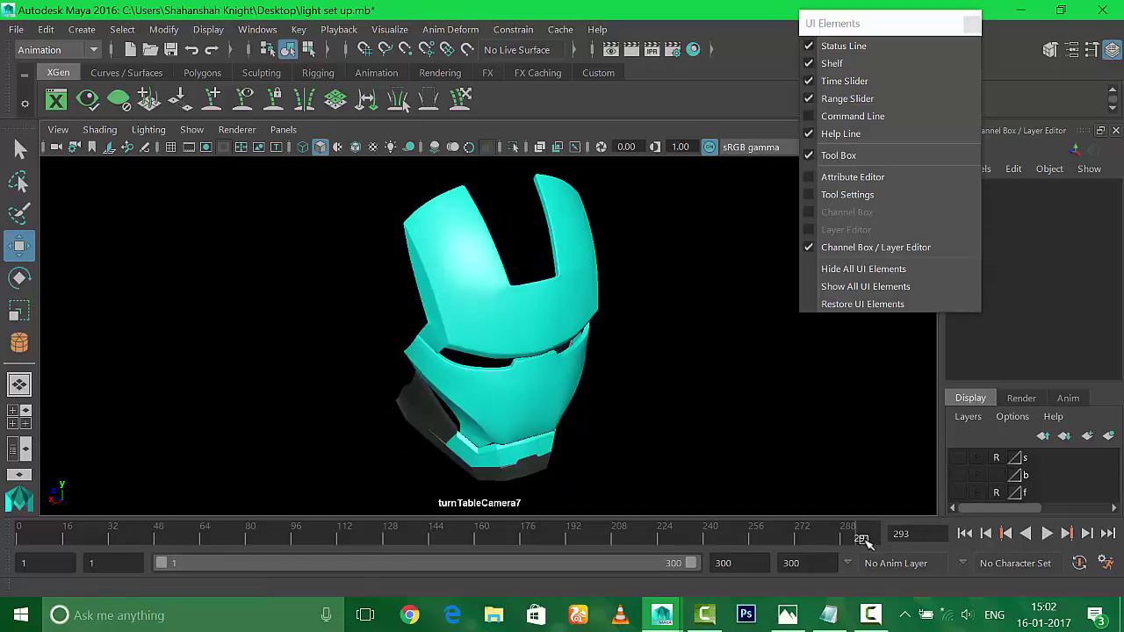
{"action": "mouse_move", "coordinate": [861, 537]}
{"action": "left_mouse_down"}
{"action": "mouse_move", "coordinate": [484, 553]}
{"action": "mouse_move", "coordinate": [20, 538]}
{"action": "left_mouse_up"}
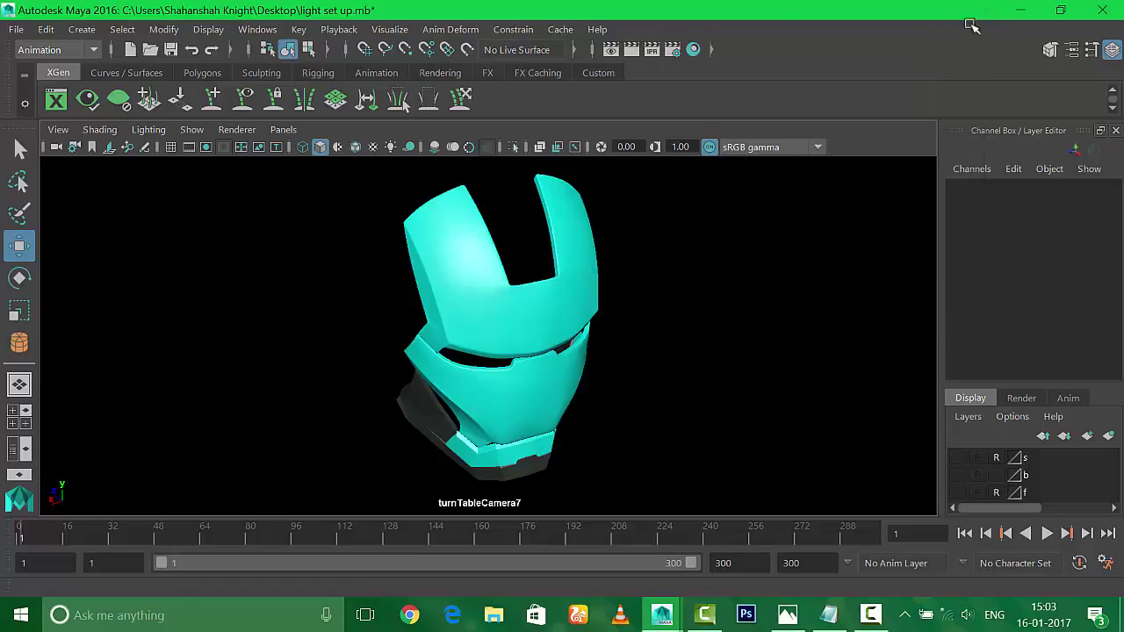
{"action": "left_click", "coordinate": [350, 29]}
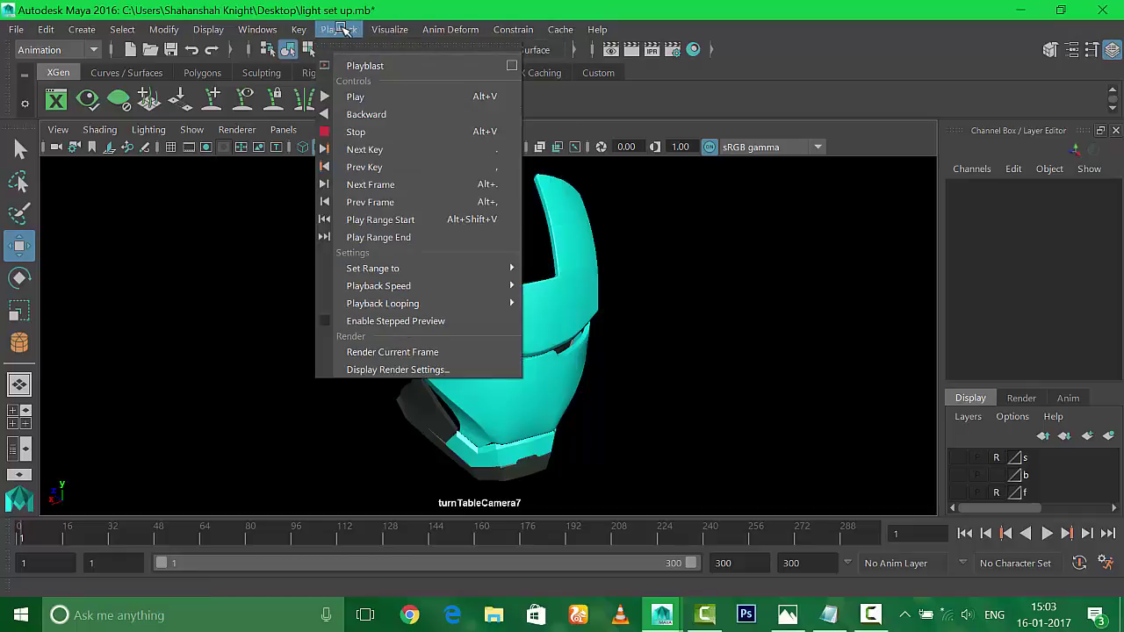
Step: Open the Playblast options, move the window up, and enable Save to file
{"action": "left_click", "coordinate": [506, 71]}
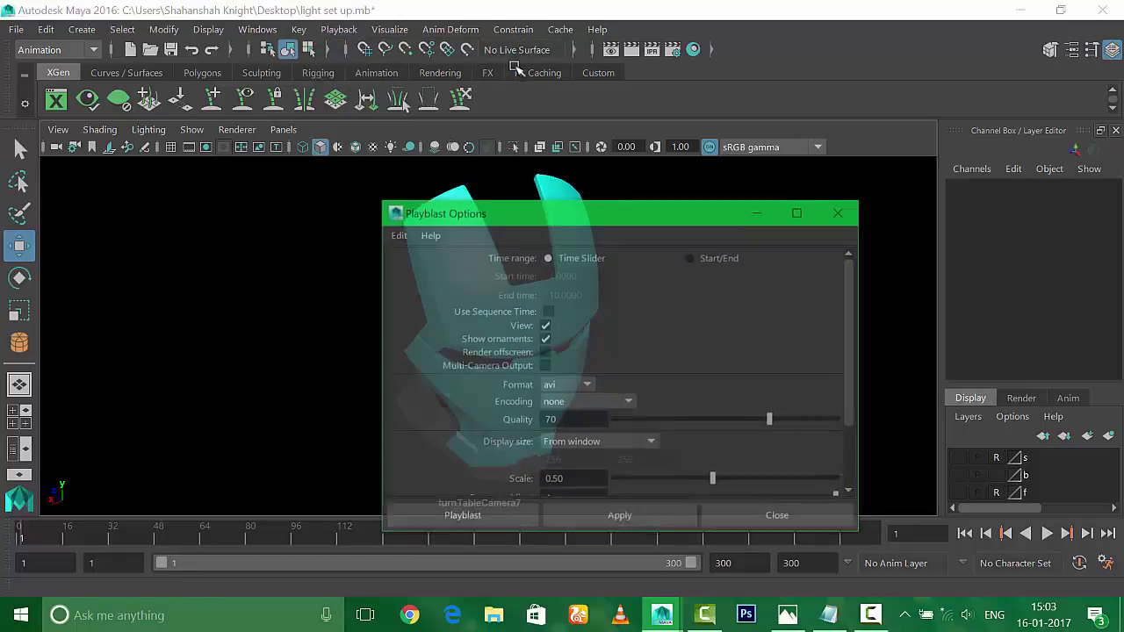
{"action": "left_click_drag", "start_coordinate": [668, 216], "coordinate": [697, 55]}
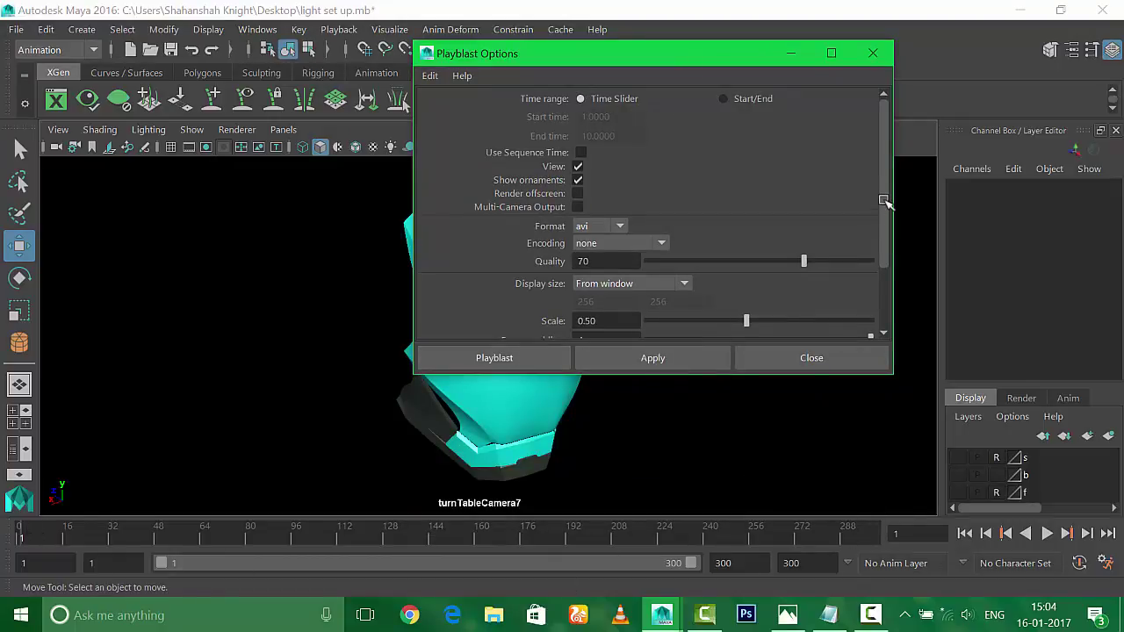
{"action": "left_click_drag", "start_coordinate": [884, 201], "coordinate": [513, 308]}
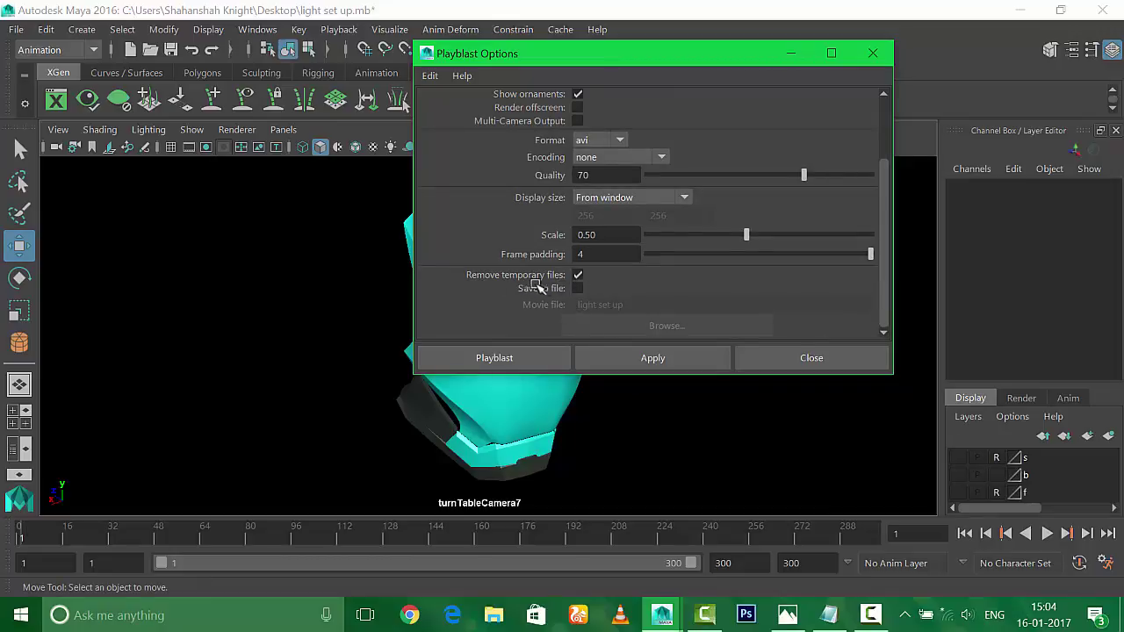
{"action": "left_click", "coordinate": [562, 290]}
Step: Save the playblast to the Desktop as play 1 and minimise Maya
{"action": "left_click", "coordinate": [663, 326]}
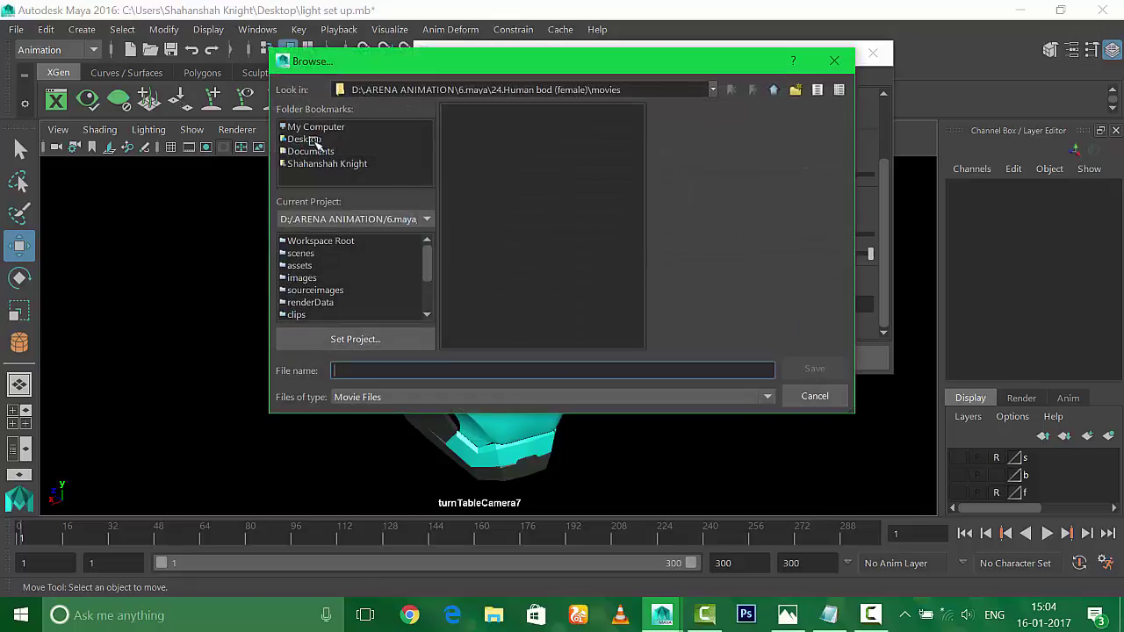
{"action": "left_click", "coordinate": [381, 372]}
{"action": "type", "text": "pla"}
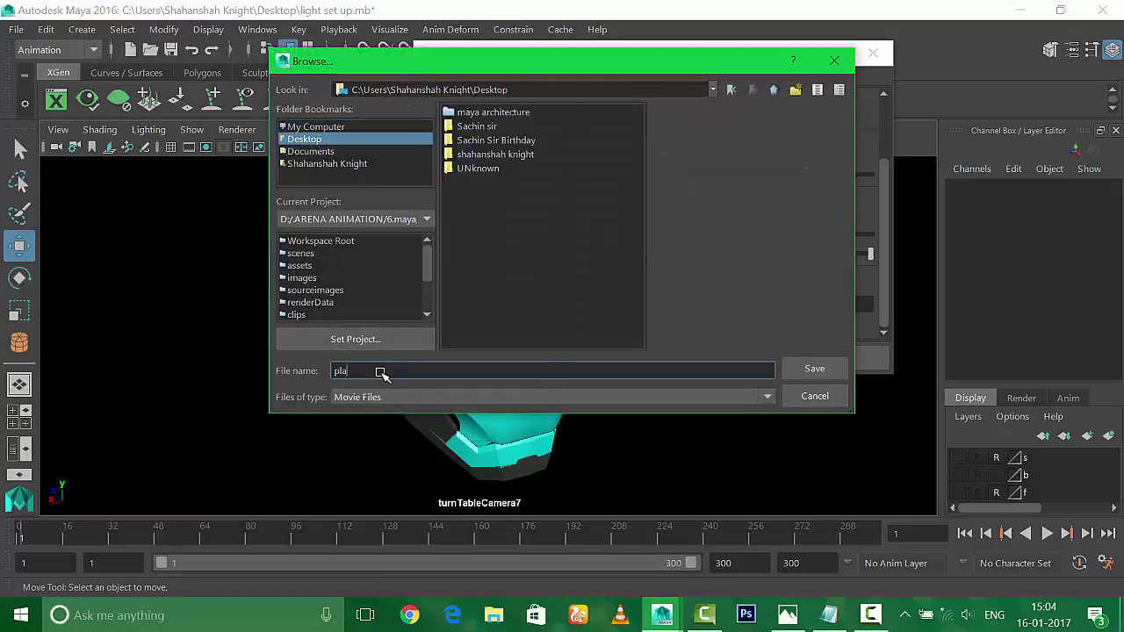
{"action": "type", "text": "y 1"}
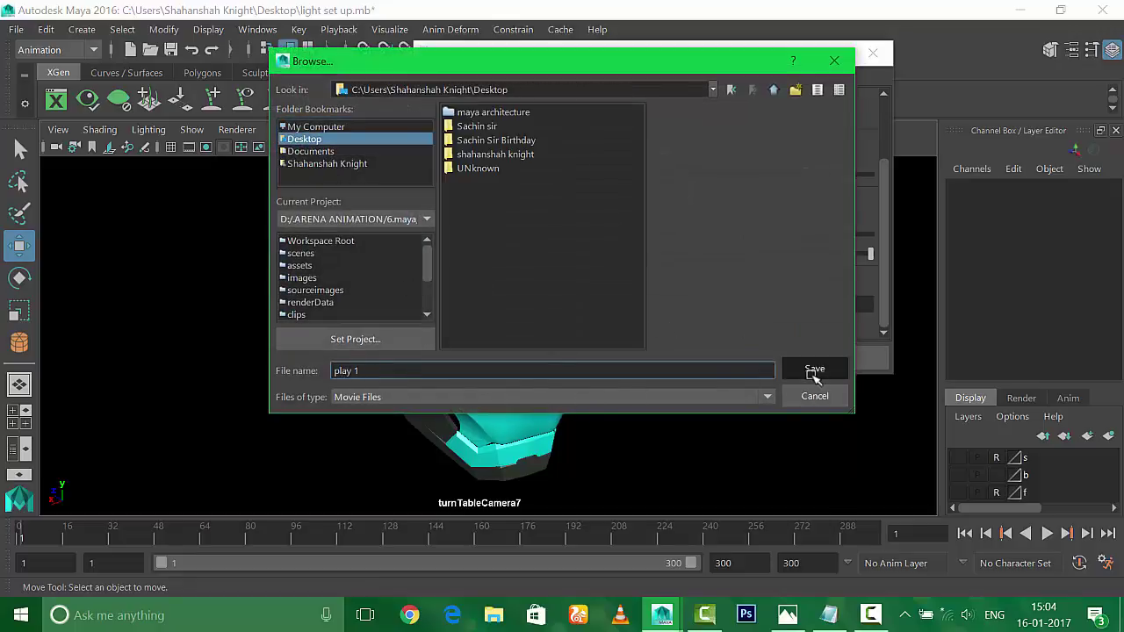
{"action": "left_click", "coordinate": [814, 369]}
{"action": "left_click", "coordinate": [636, 367]}
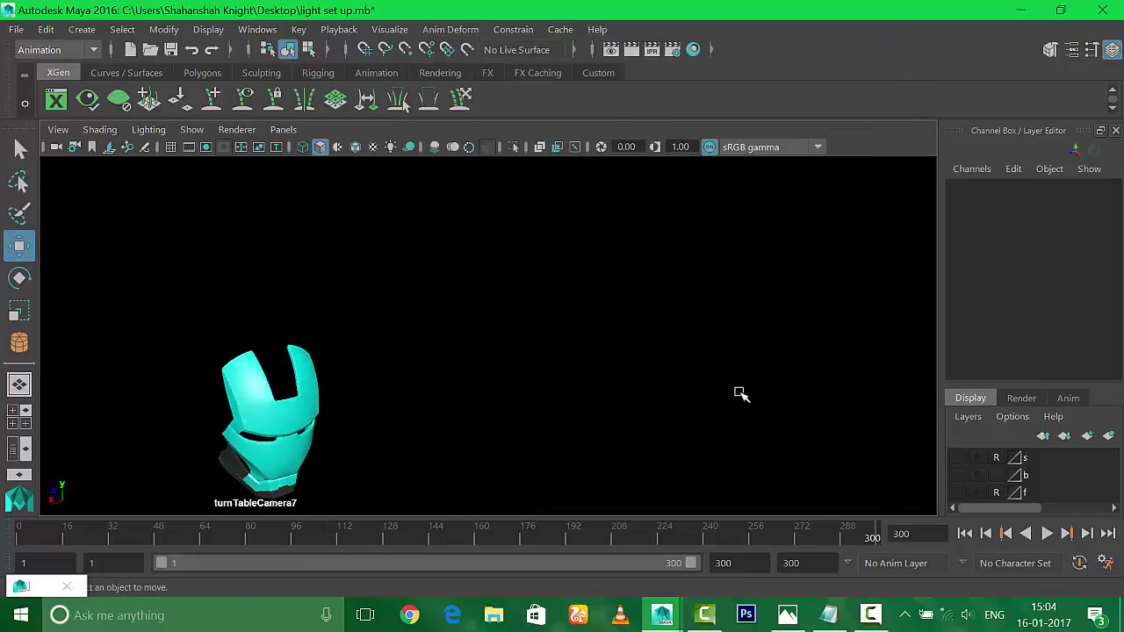
{"action": "left_click", "coordinate": [1020, 10]}
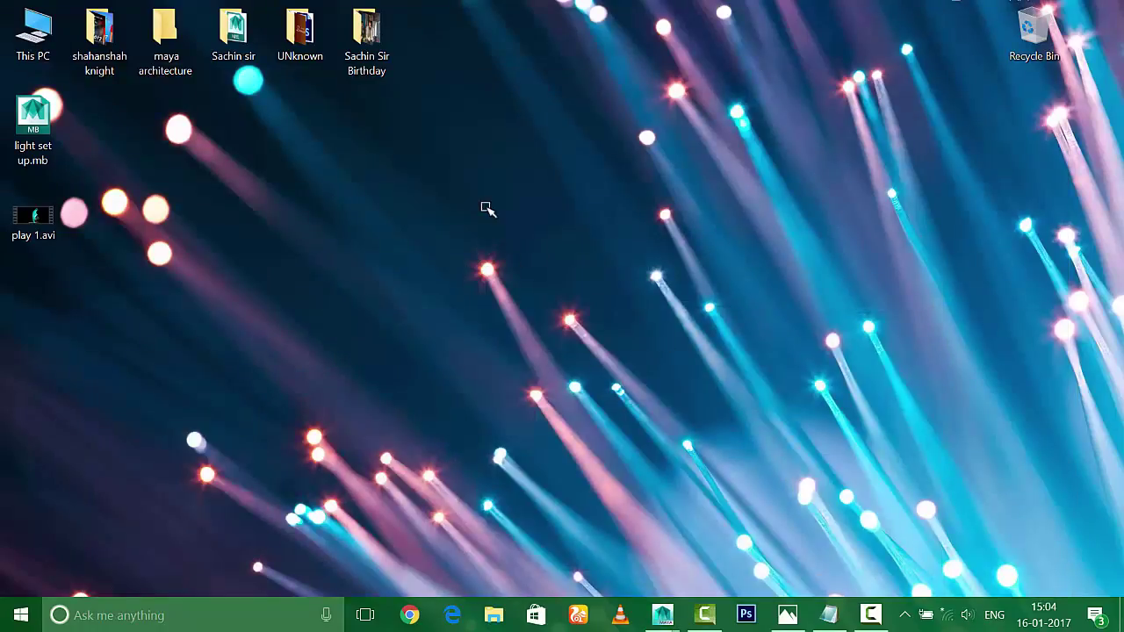
{"action": "double_click", "coordinate": [45, 221]}
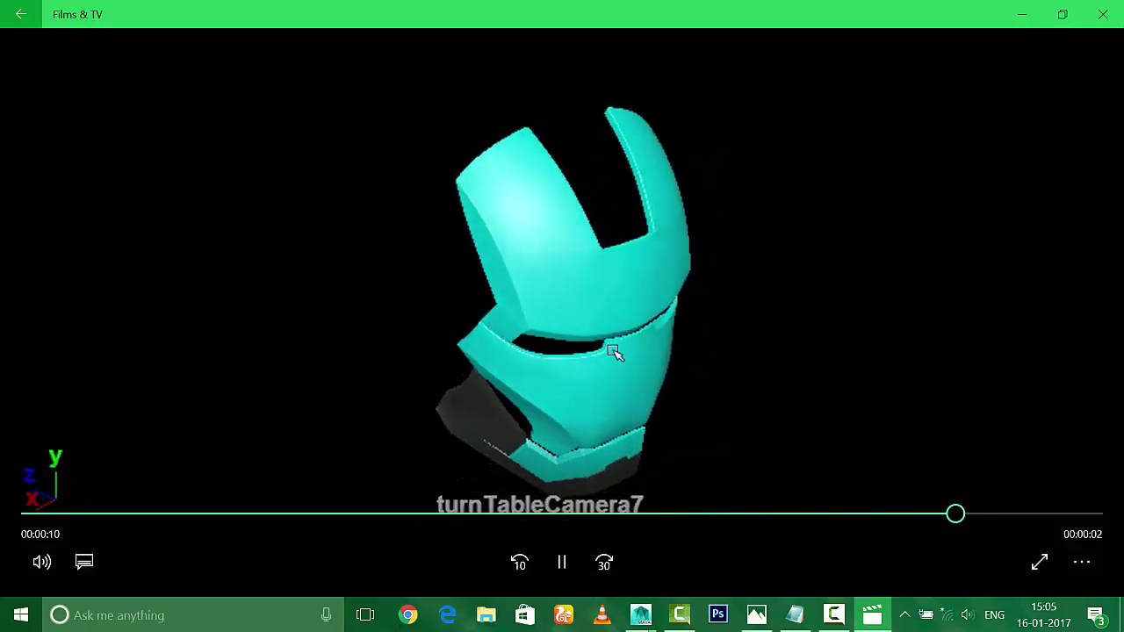
{"action": "key", "text": "alt+F4"}
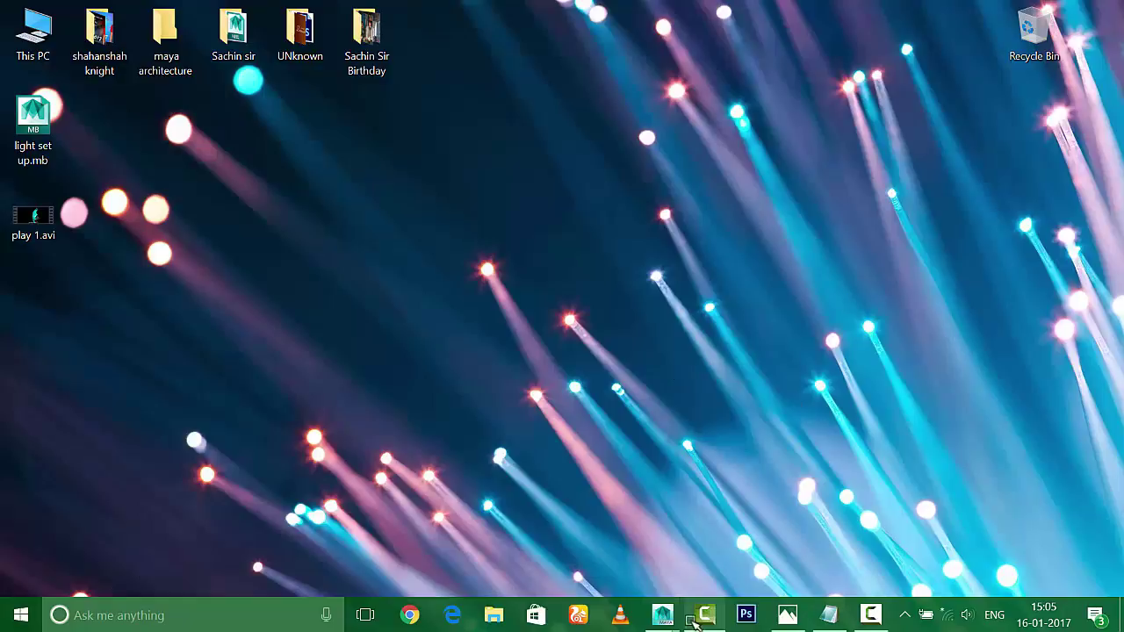
Step: Bring Maya forward and select the upper helmet piece and the lower faceplate
{"action": "mouse_move", "coordinate": [662, 614]}
{"action": "left_click", "coordinate": [759, 535]}
{"action": "left_click", "coordinate": [465, 328]}
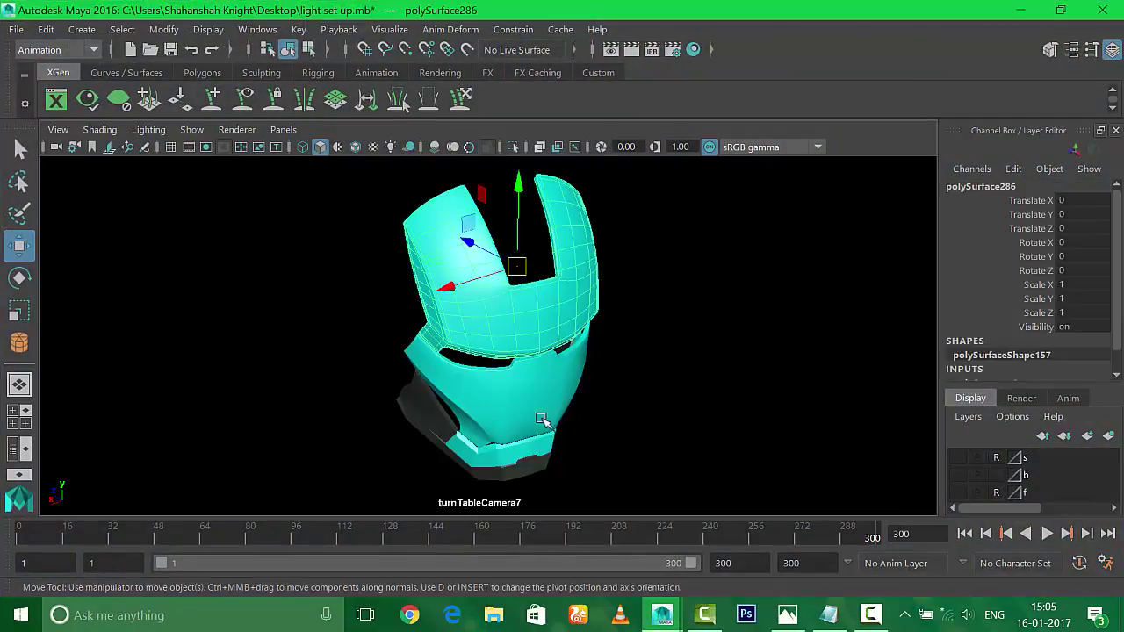
{"action": "left_click", "coordinate": [533, 413]}
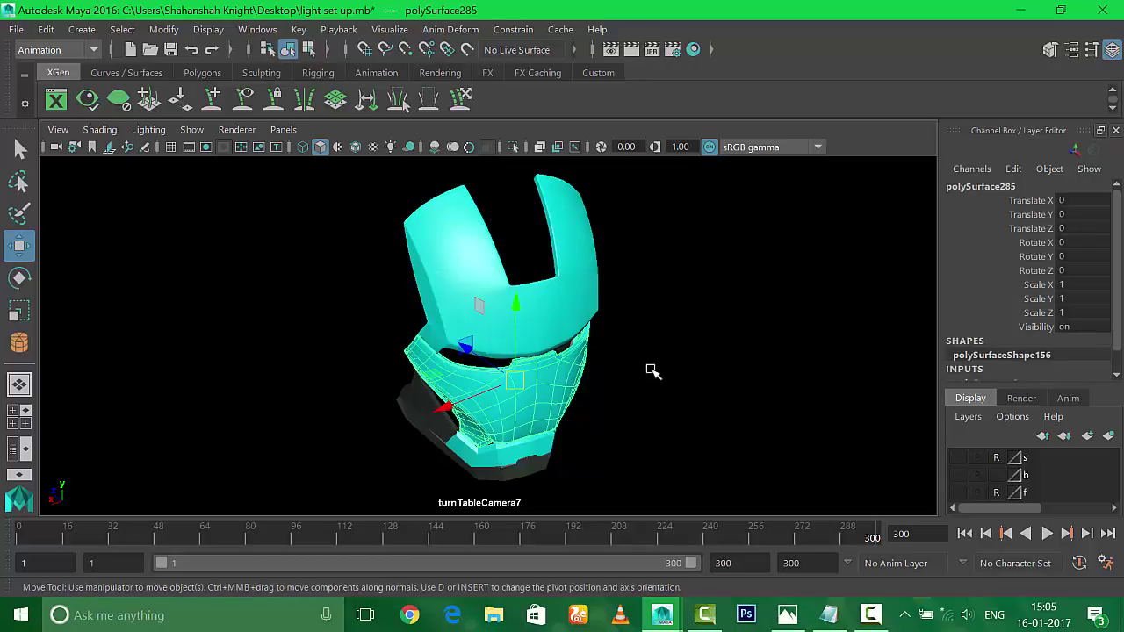
Step: Set playblast Quality to 100, Scale to 1.00, and Display size to From Render Settings
{"action": "left_click", "coordinate": [347, 29]}
{"action": "left_click", "coordinate": [509, 66]}
{"action": "left_click_drag", "start_coordinate": [678, 219], "coordinate": [685, 31]}
{"action": "double_click", "coordinate": [566, 237]}
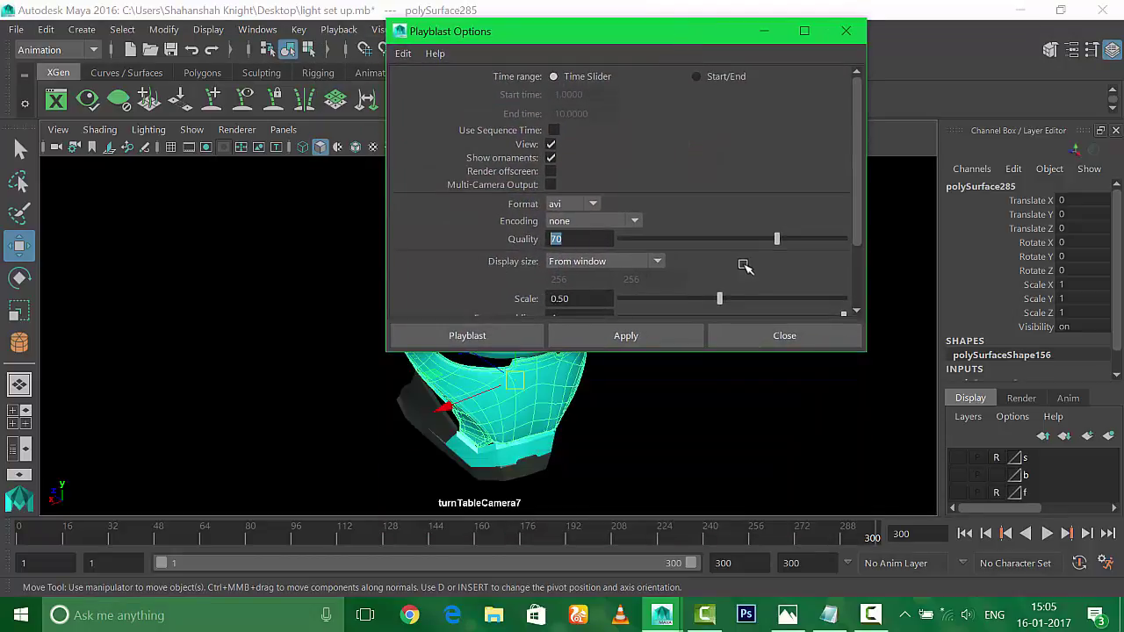
{"action": "type", "text": "100"}
{"action": "left_click_drag", "start_coordinate": [857, 170], "coordinate": [859, 197]}
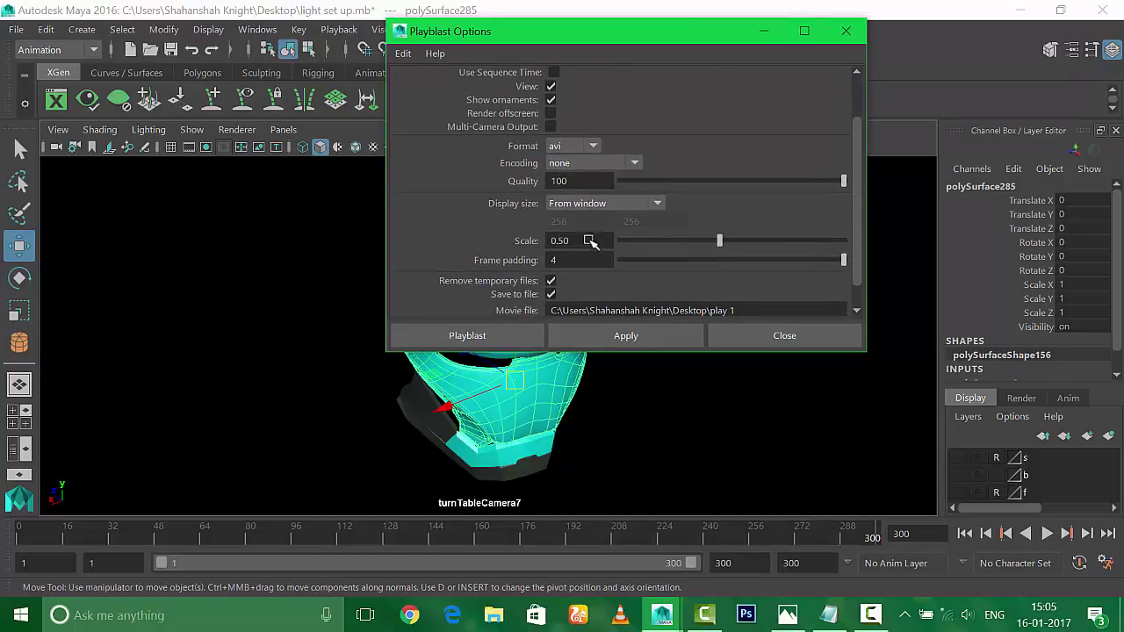
{"action": "left_click_drag", "start_coordinate": [720, 241], "coordinate": [992, 246]}
{"action": "left_click", "coordinate": [656, 203]}
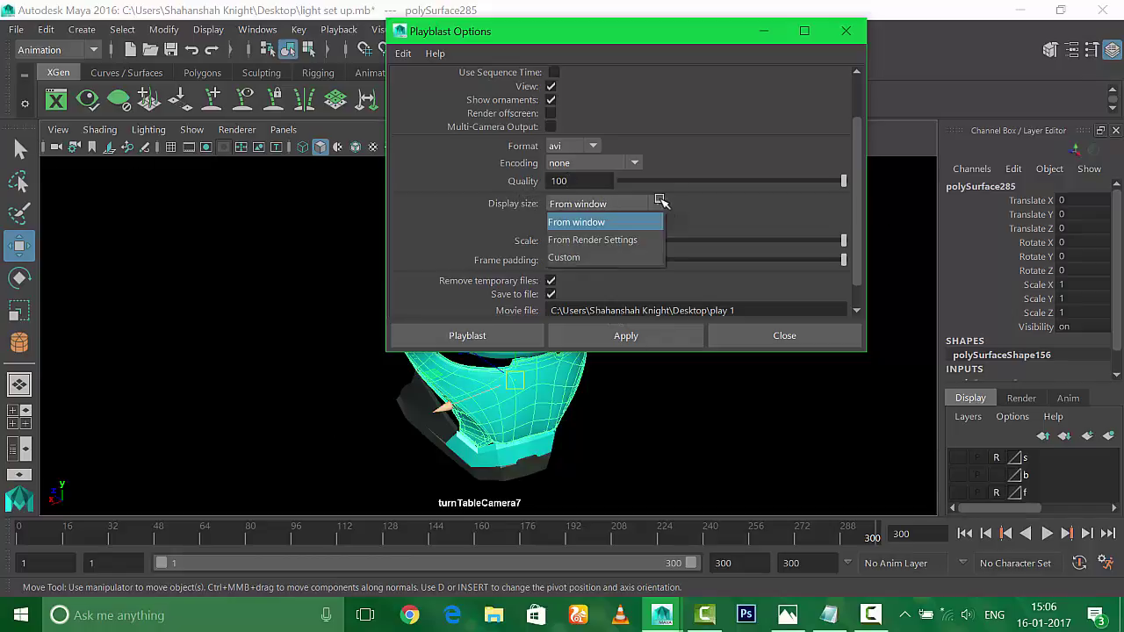
{"action": "left_click", "coordinate": [602, 255]}
{"action": "double_click", "coordinate": [581, 223]}
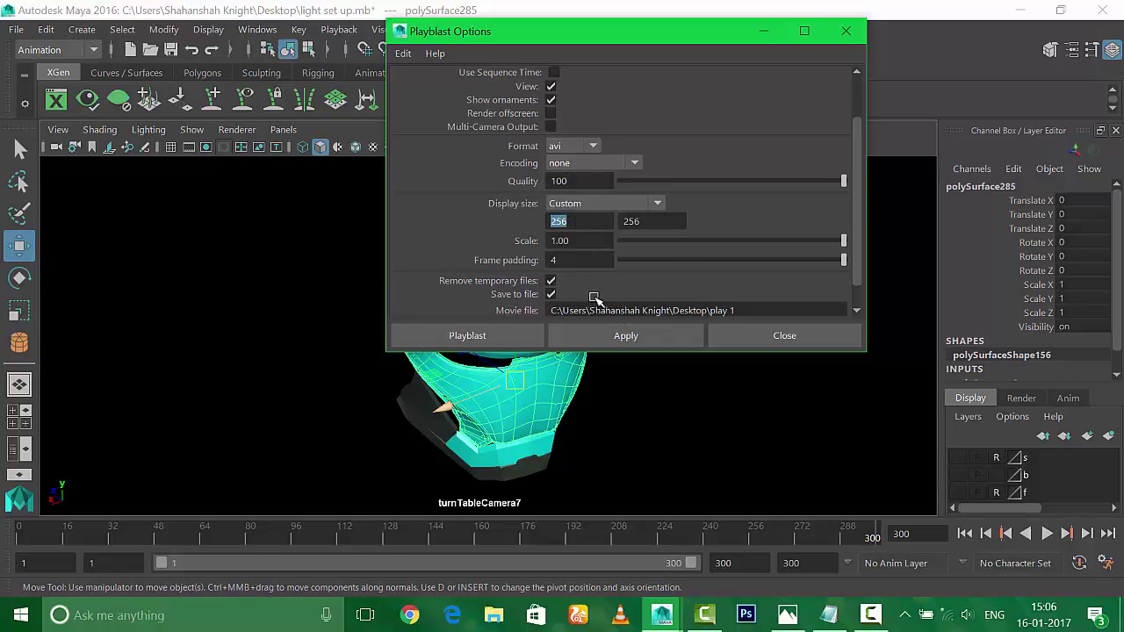
{"action": "left_click", "coordinate": [661, 203]}
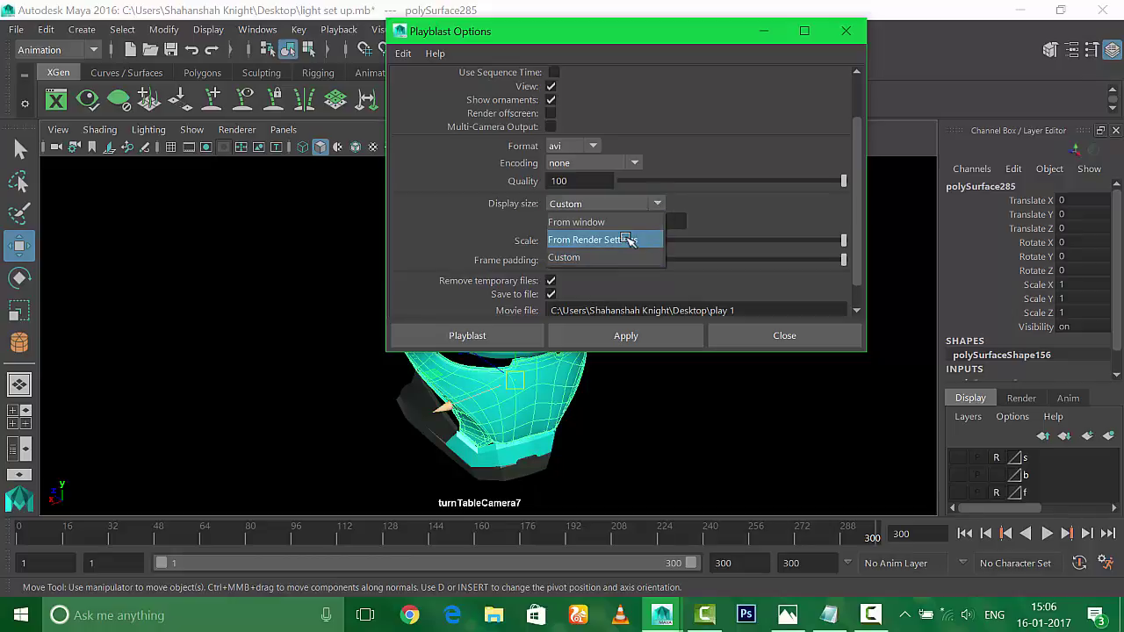
{"action": "left_click", "coordinate": [628, 238]}
Step: Check the render image size, then switch the playblast display size to From Window
{"action": "left_click", "coordinate": [693, 49]}
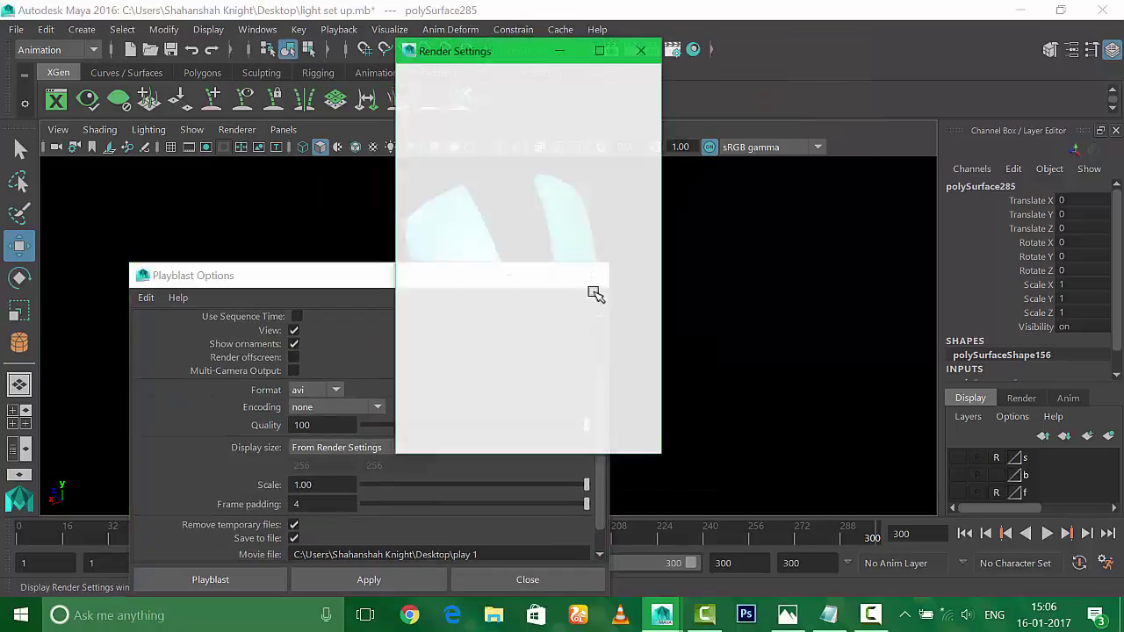
{"action": "left_click_drag", "start_coordinate": [654, 230], "coordinate": [687, 182]}
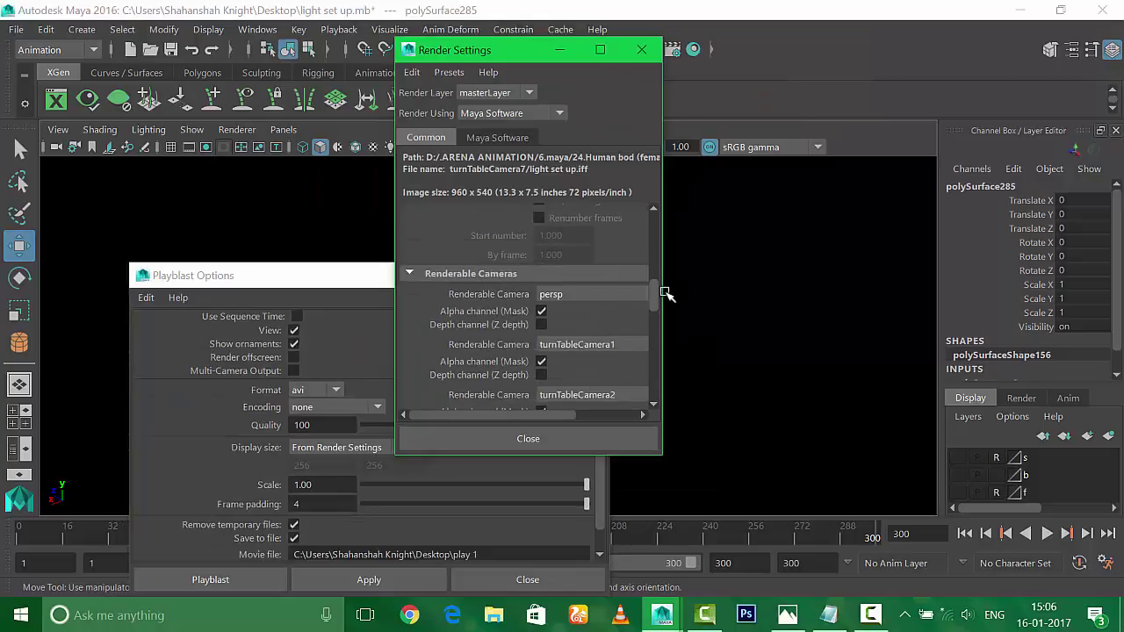
{"action": "left_click_drag", "start_coordinate": [654, 308], "coordinate": [654, 114]}
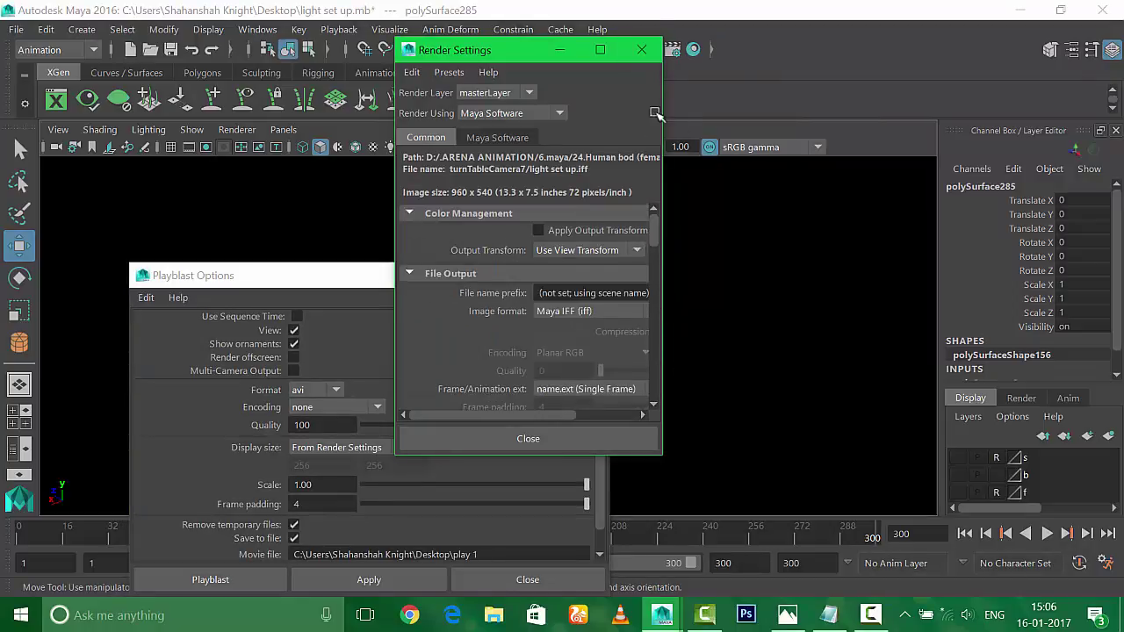
{"action": "left_click", "coordinate": [641, 49]}
{"action": "left_click_drag", "start_coordinate": [467, 279], "coordinate": [760, 163]}
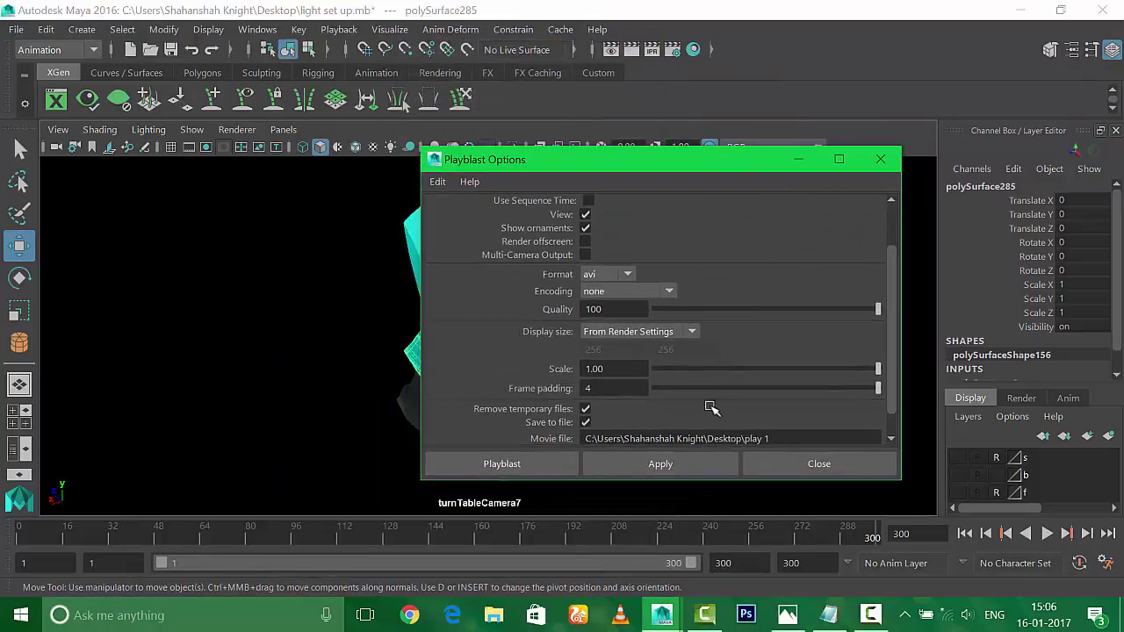
{"action": "left_click", "coordinate": [691, 331]}
{"action": "left_click", "coordinate": [602, 384]}
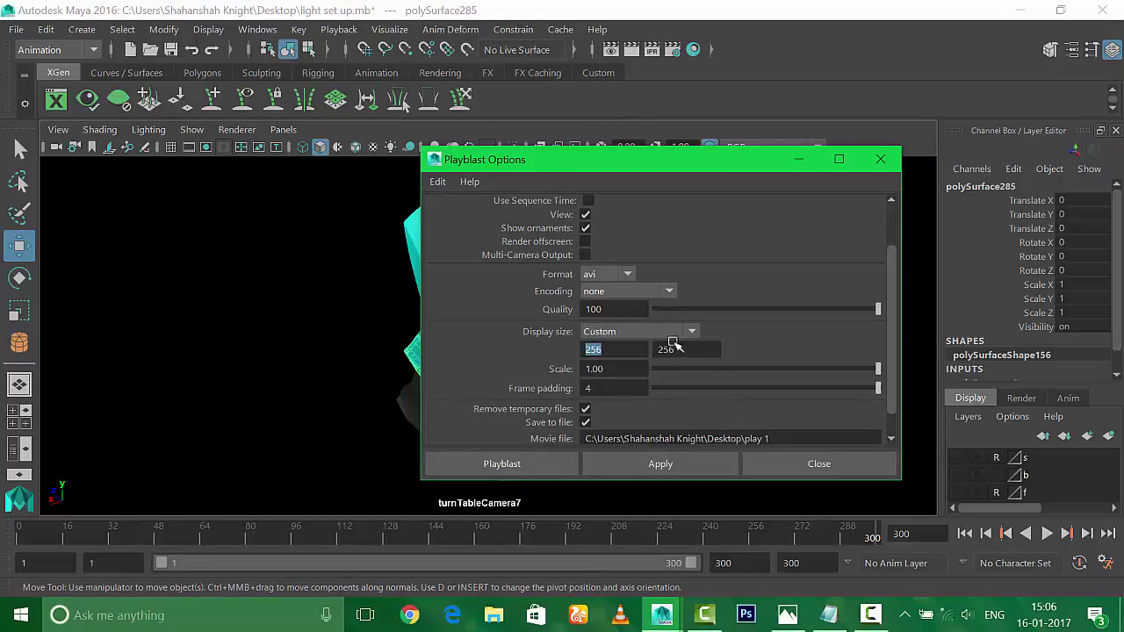
{"action": "left_click", "coordinate": [691, 332]}
{"action": "left_click", "coordinate": [650, 351]}
Step: Record the turntable playblast over play 1.avi, deselect the helmet, and show the desktop
{"action": "left_click_drag", "start_coordinate": [673, 166], "coordinate": [963, 354]}
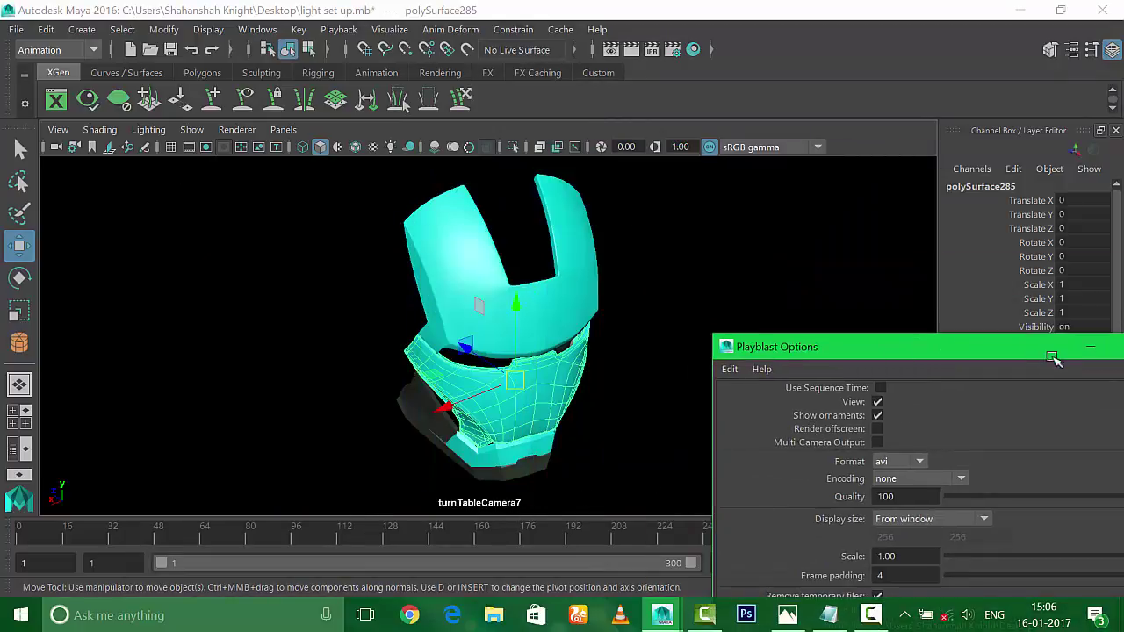
{"action": "mouse_move", "coordinate": [1052, 357]}
{"action": "left_mouse_down"}
{"action": "mouse_move", "coordinate": [918, 234]}
{"action": "mouse_move", "coordinate": [941, 237]}
{"action": "left_mouse_up"}
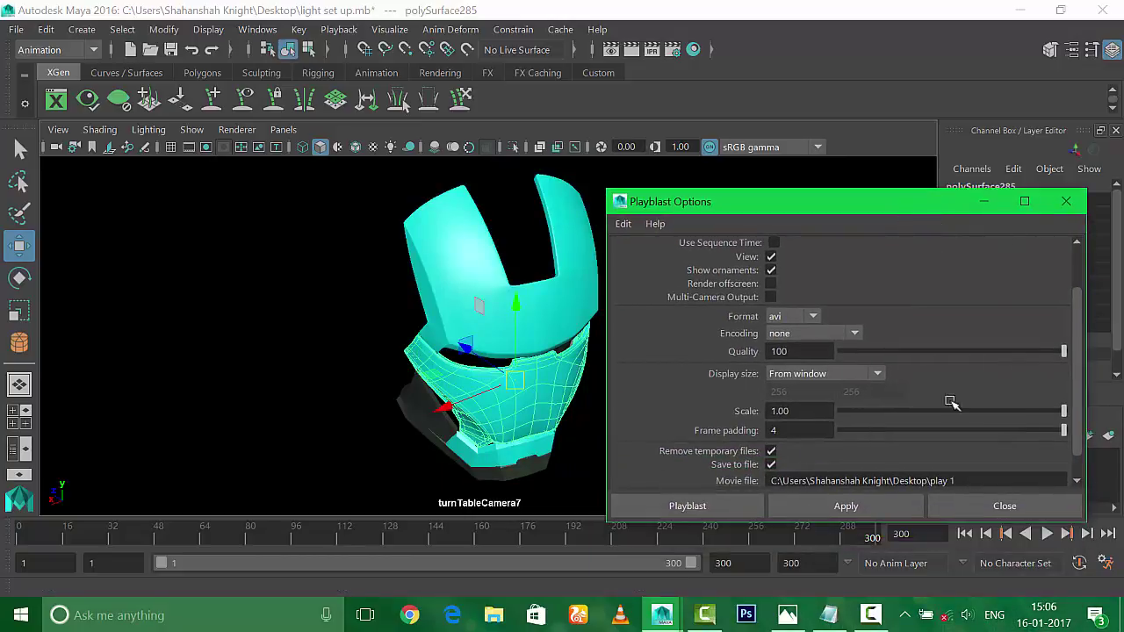
{"action": "left_click", "coordinate": [843, 505]}
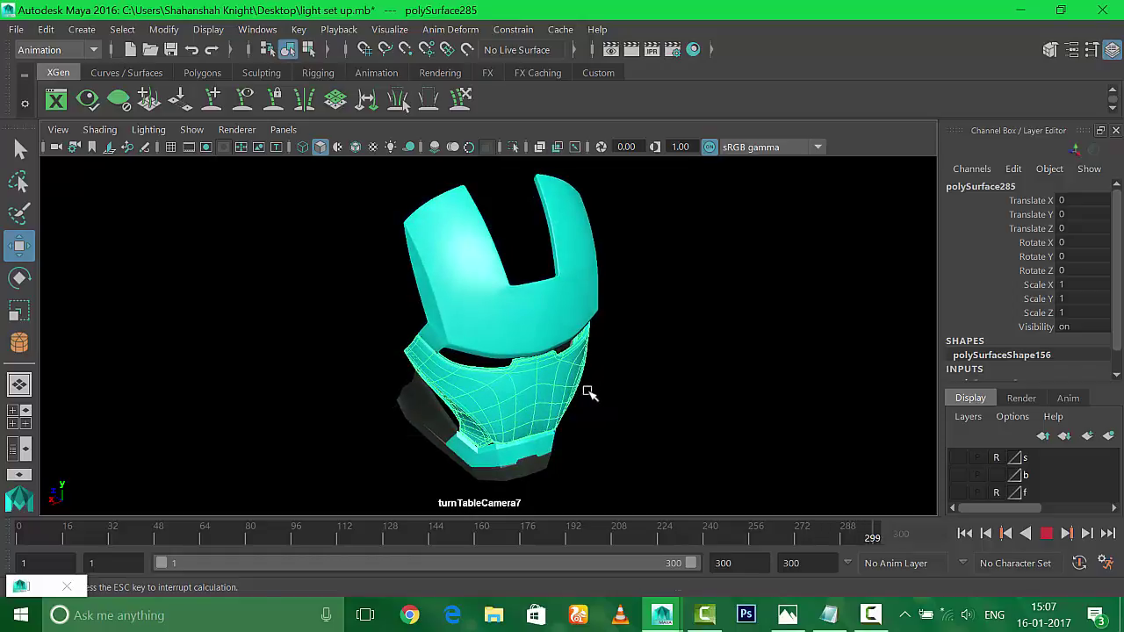
{"action": "left_click", "coordinate": [740, 338]}
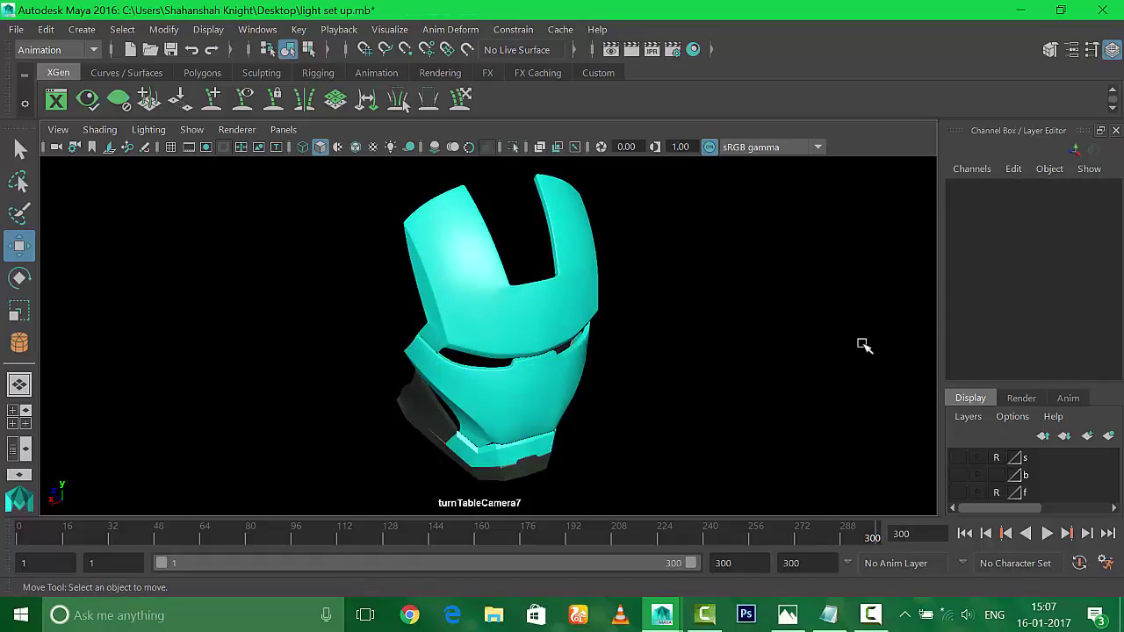
{"action": "key", "text": "super+d"}
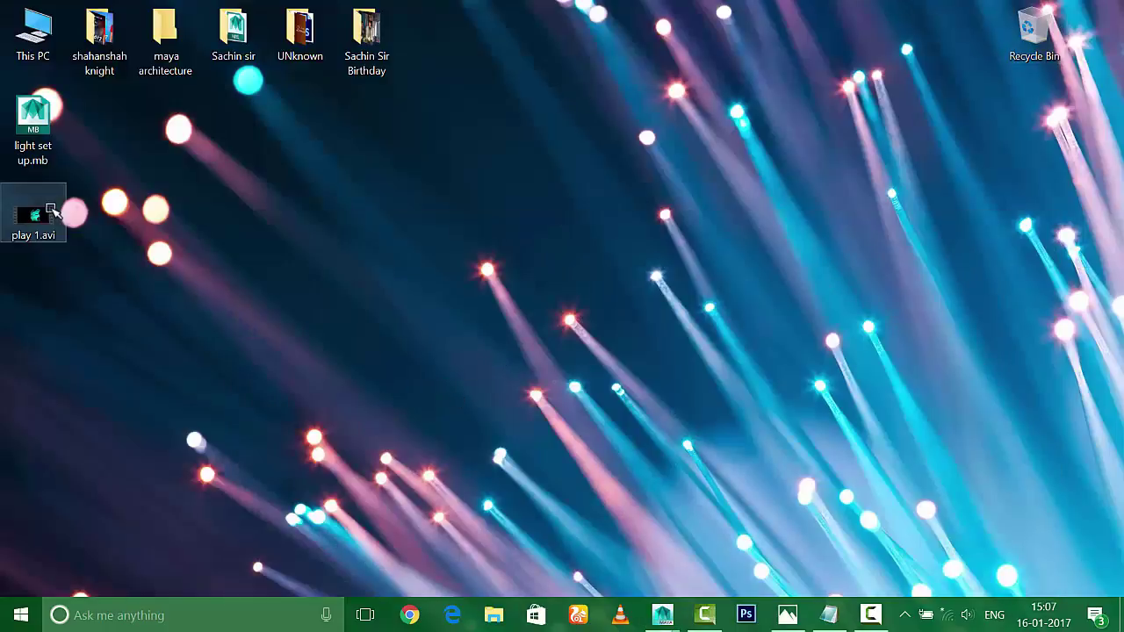
Step: Watch play 1.avi in Films & TV and confirm in its properties that it is 807 MB
{"action": "double_click", "coordinate": [40, 210]}
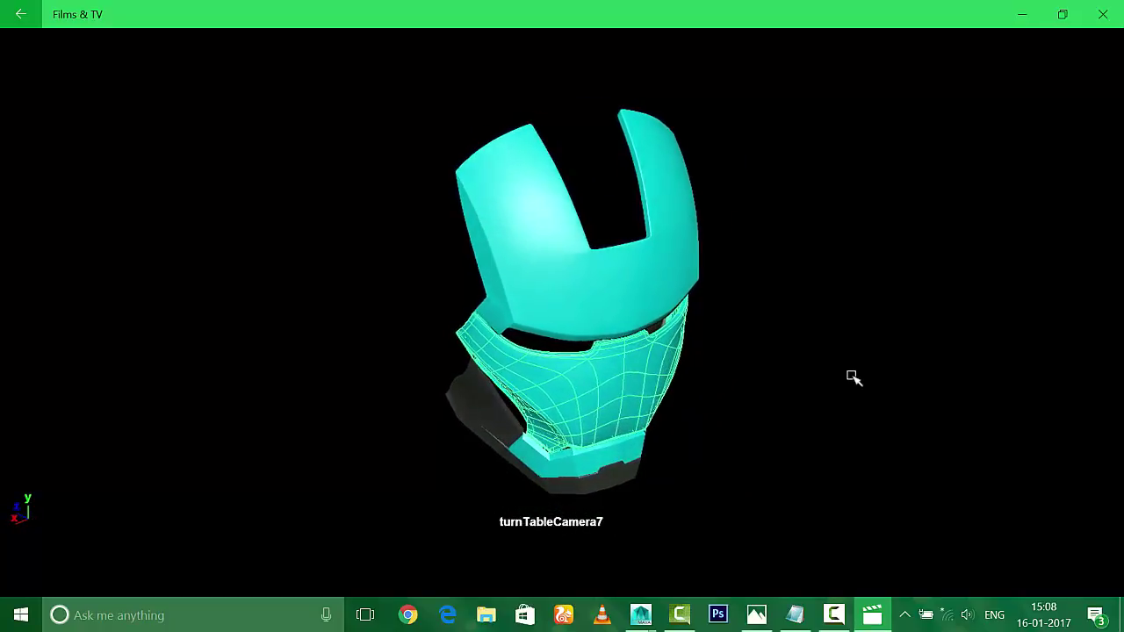
{"action": "left_click", "coordinate": [1102, 14]}
{"action": "right_click", "coordinate": [26, 220]}
{"action": "left_click", "coordinate": [132, 559]}
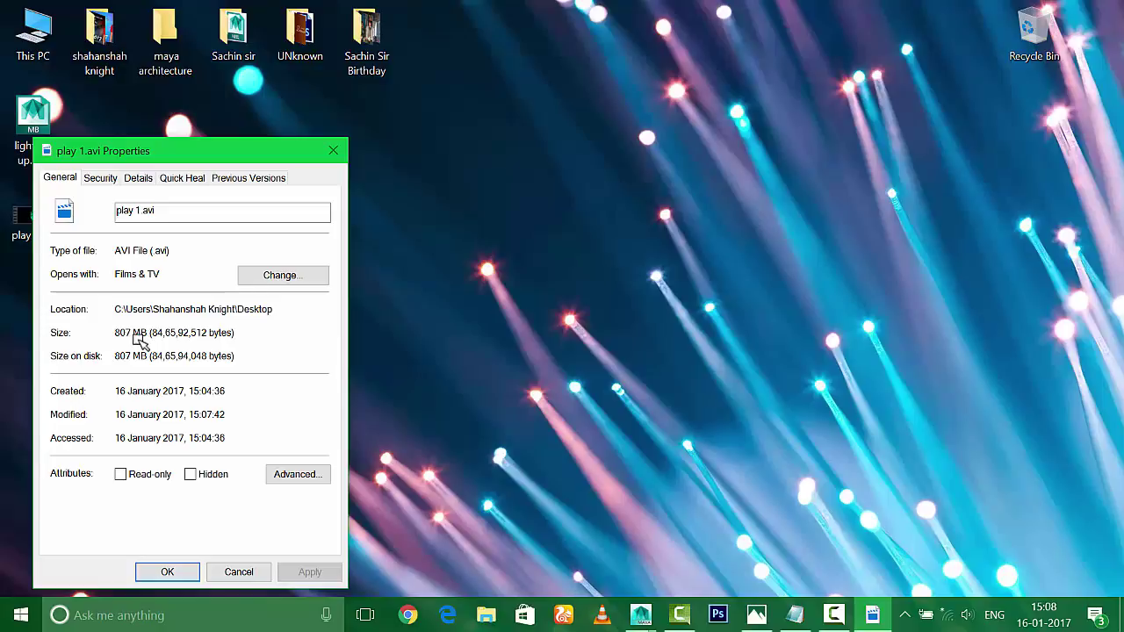
{"action": "left_click_drag", "start_coordinate": [246, 155], "coordinate": [717, 62]}
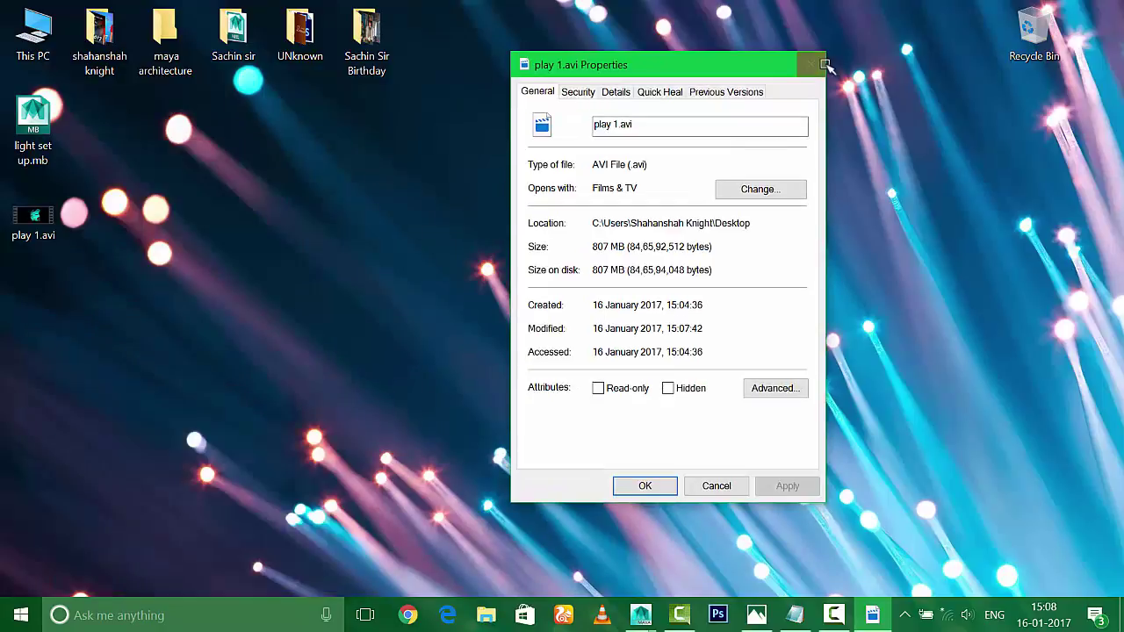
{"action": "left_click", "coordinate": [804, 59]}
{"action": "left_click", "coordinate": [117, 613]}
Step: Launch Adobe Premiere Pro CS6 from a 'pre' search and start a new project named Untitled
{"action": "type", "text": "p"}
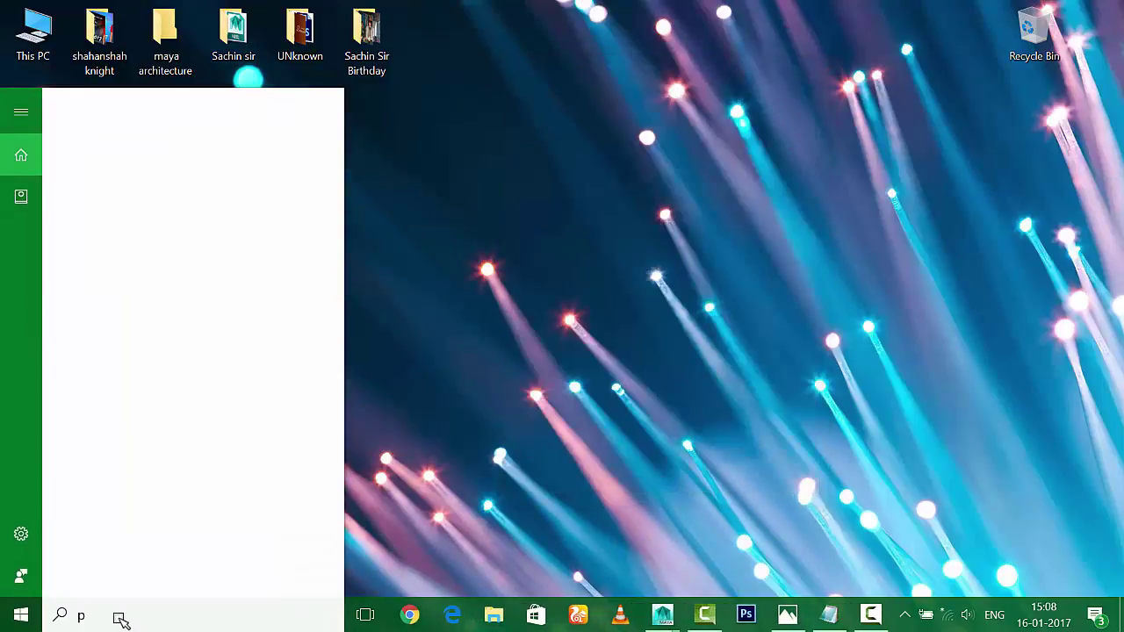
{"action": "type", "text": "re"}
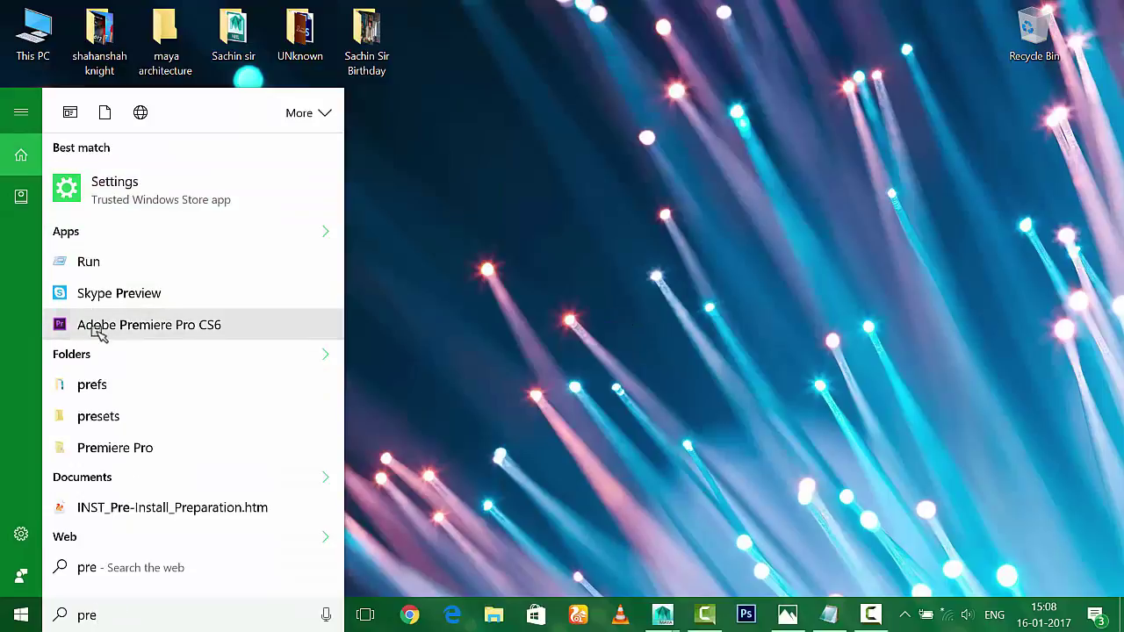
{"action": "left_click", "coordinate": [100, 327]}
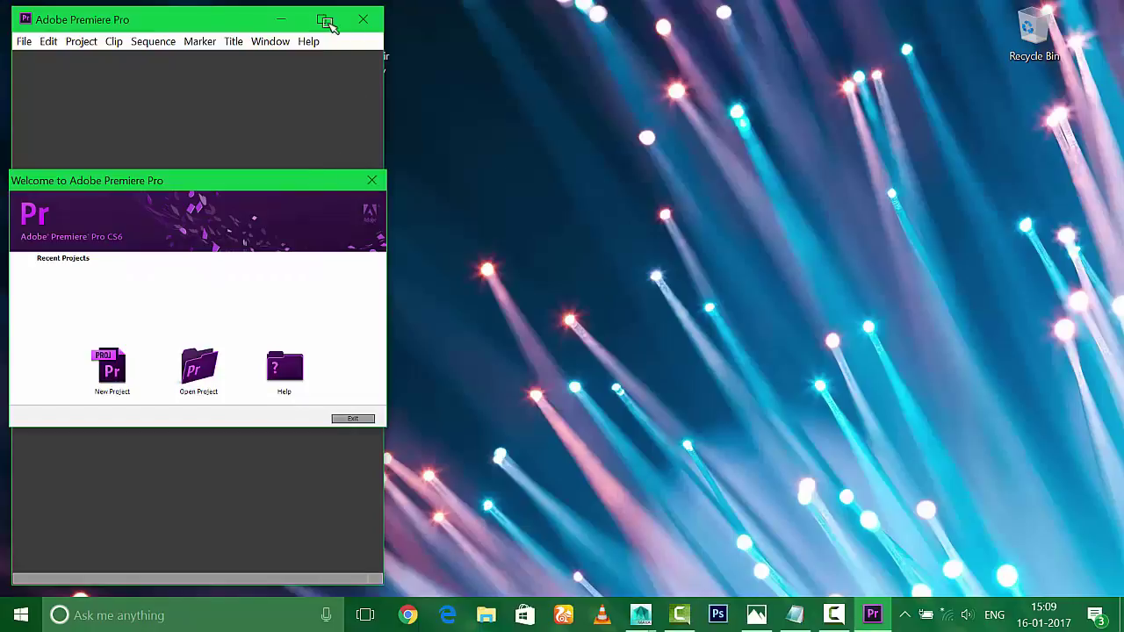
{"action": "left_click", "coordinate": [324, 23]}
{"action": "left_click_drag", "start_coordinate": [302, 179], "coordinate": [694, 145]}
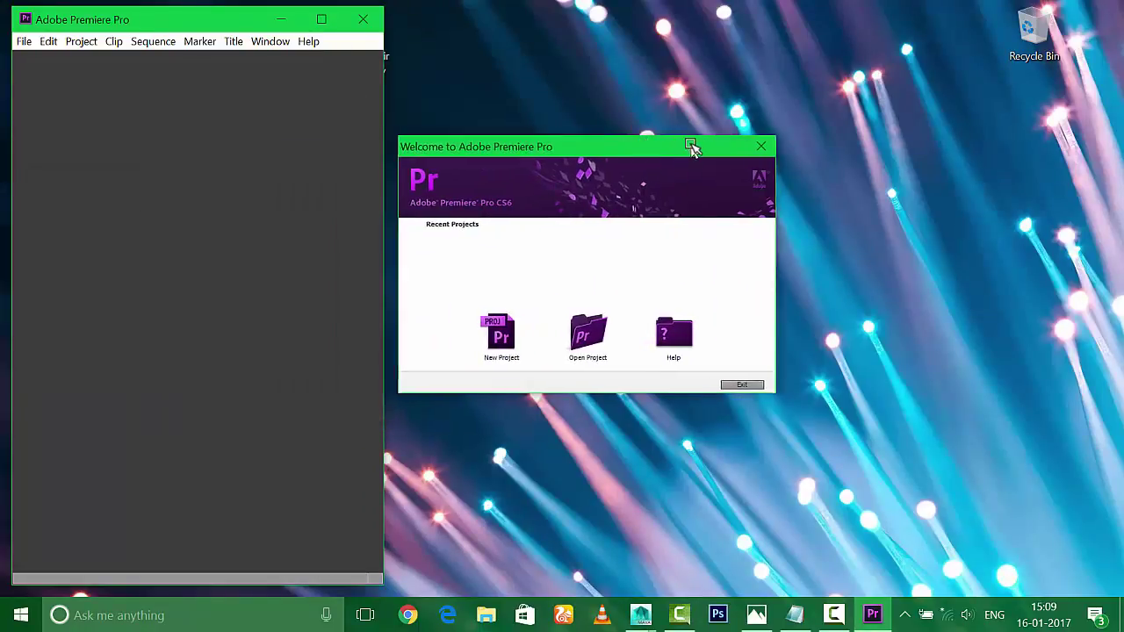
{"action": "left_click", "coordinate": [503, 337]}
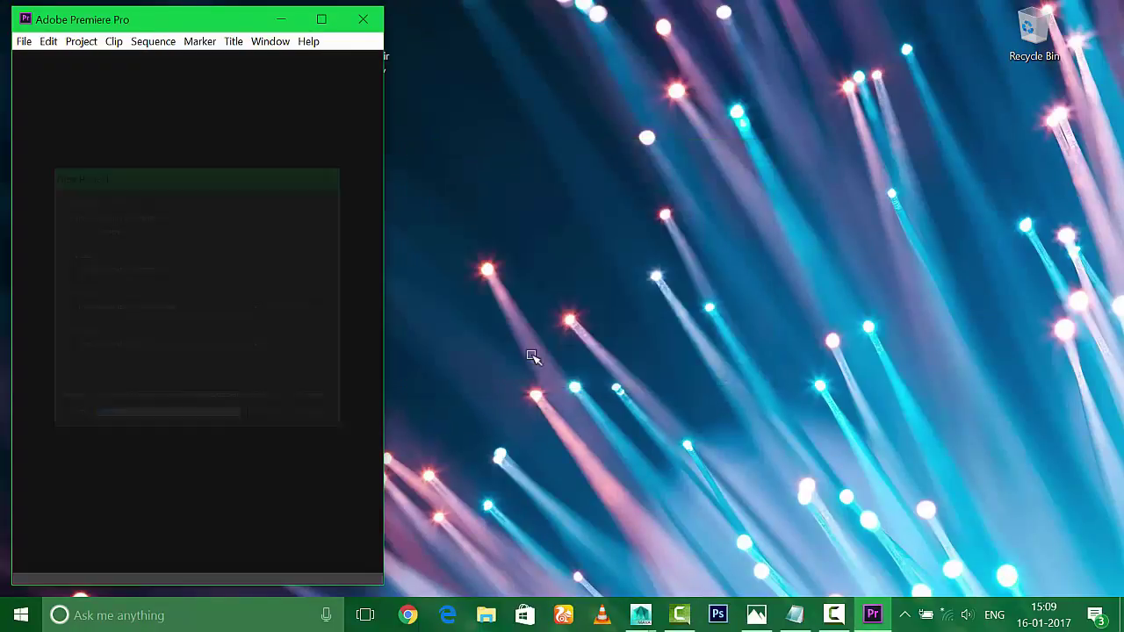
{"action": "left_click_drag", "start_coordinate": [205, 174], "coordinate": [886, 115]}
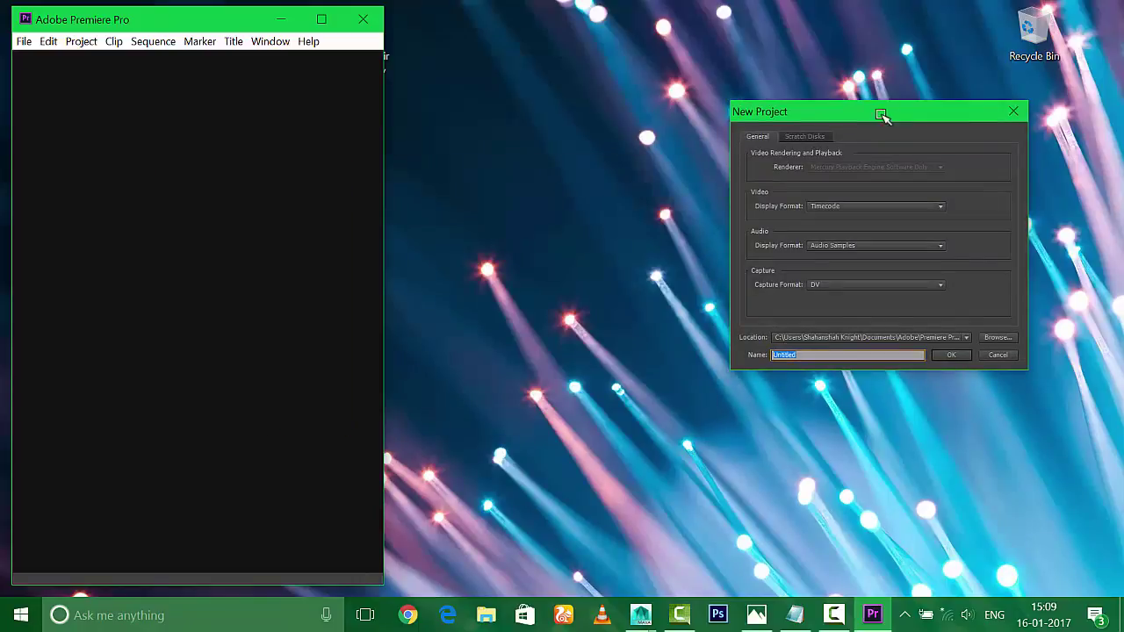
Step: Accept the Untitled project and the default Sequence 01, and maximize Premiere Pro
{"action": "left_click", "coordinate": [952, 355]}
{"action": "left_click", "coordinate": [299, 493]}
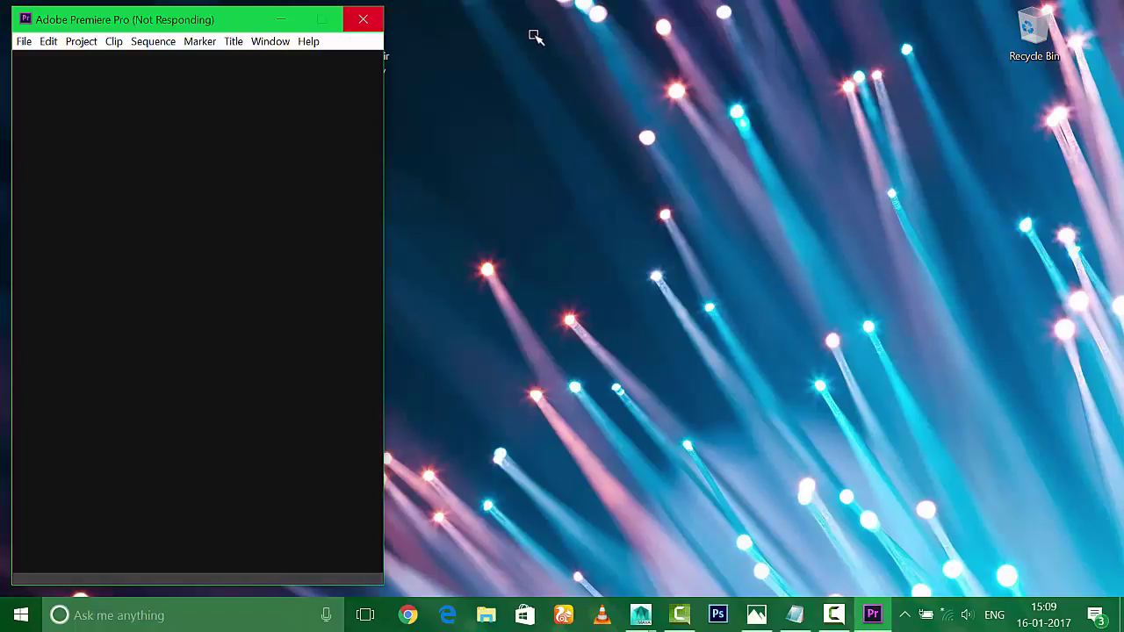
{"action": "left_click", "coordinate": [325, 21]}
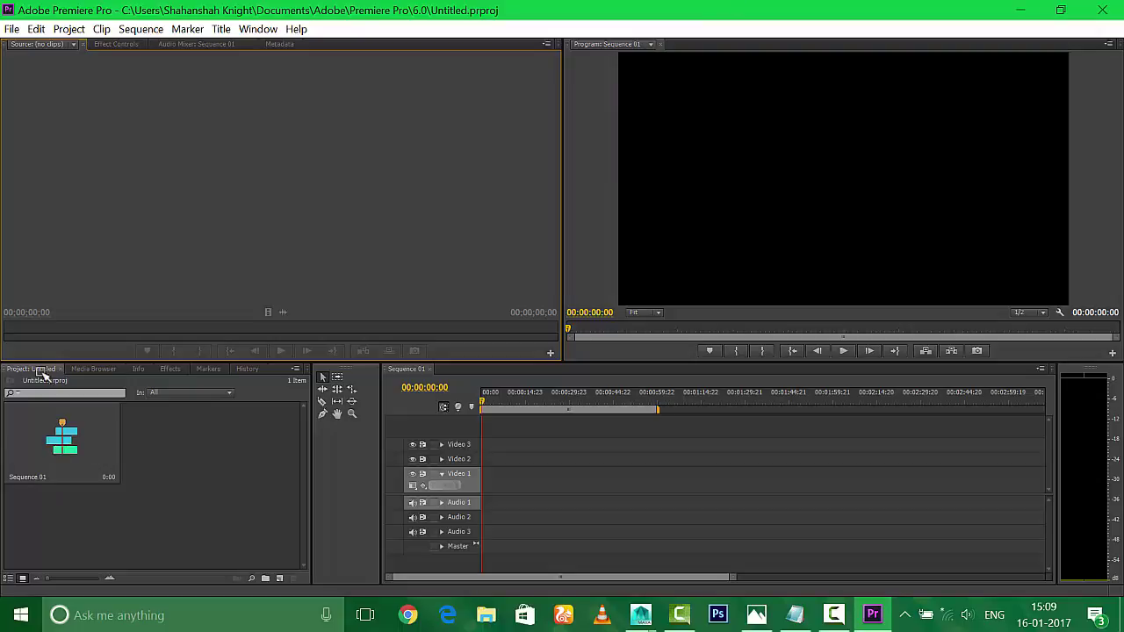
Step: Import play 1.avi from the Desktop into the project
{"action": "right_click", "coordinate": [95, 101]}
{"action": "left_click", "coordinate": [76, 213]}
{"action": "left_click", "coordinate": [60, 430]}
{"action": "right_click", "coordinate": [168, 468]}
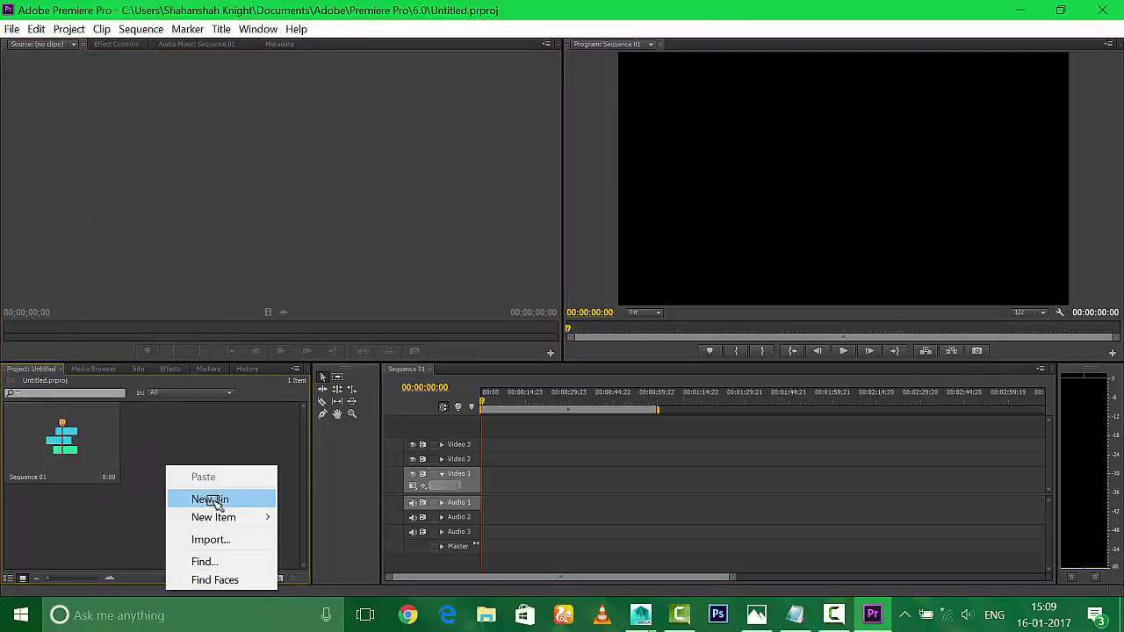
{"action": "left_click", "coordinate": [213, 536]}
{"action": "scroll", "coordinate": [66, 207], "scroll_direction": "down", "scroll_amount": 1}
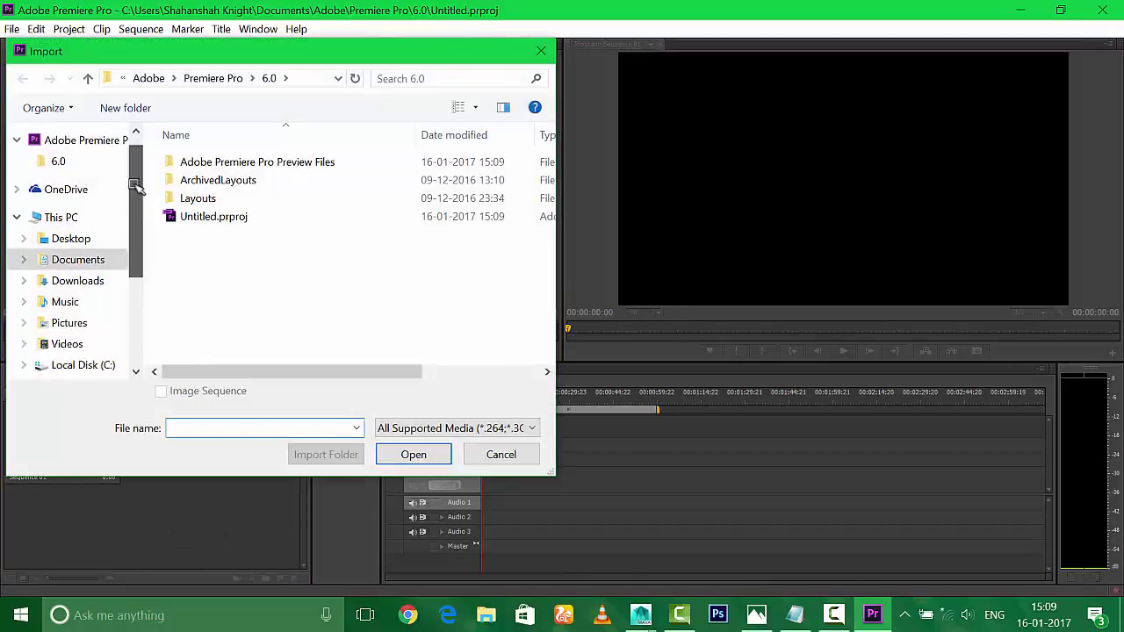
{"action": "scroll", "coordinate": [74, 158], "scroll_direction": "down", "scroll_amount": 3}
{"action": "scroll", "coordinate": [74, 154], "scroll_direction": "up", "scroll_amount": 5}
{"action": "left_click", "coordinate": [78, 273]}
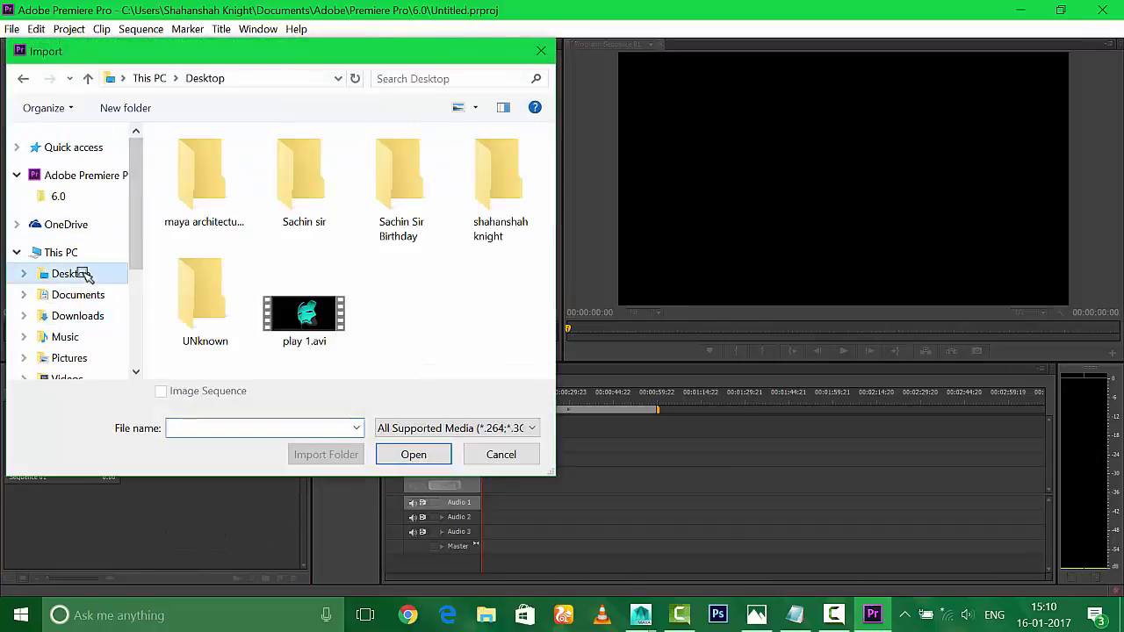
{"action": "left_click", "coordinate": [314, 347]}
{"action": "left_click", "coordinate": [414, 454]}
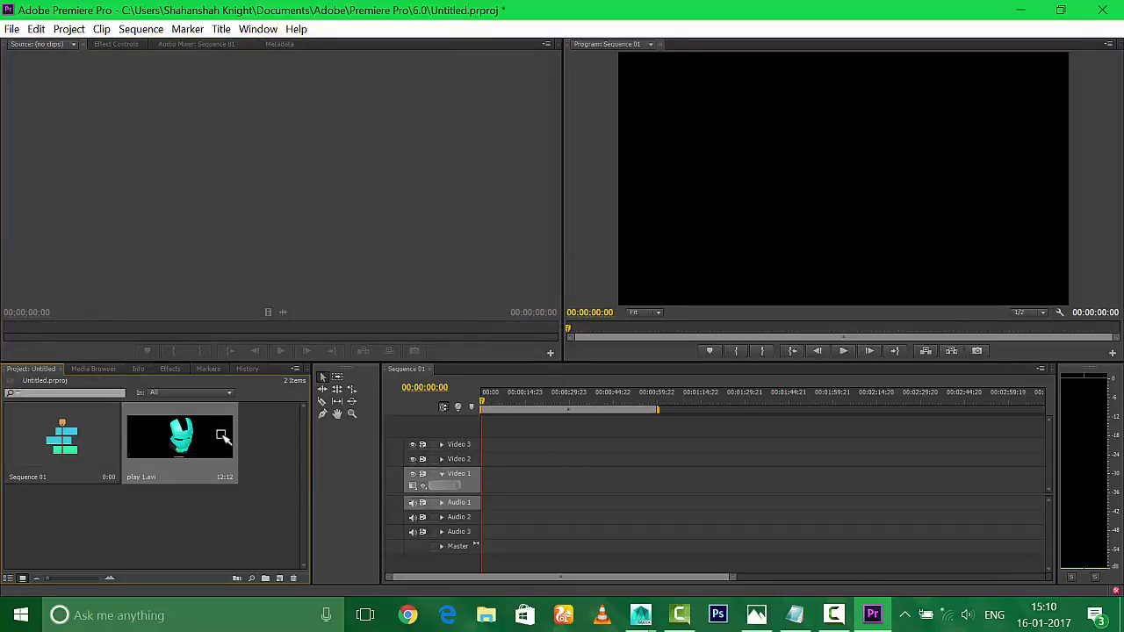
Step: Place play 1.avi on Sequence 01's Video 1 track and fit the timeline to it
{"action": "left_click_drag", "start_coordinate": [180, 436], "coordinate": [511, 481]}
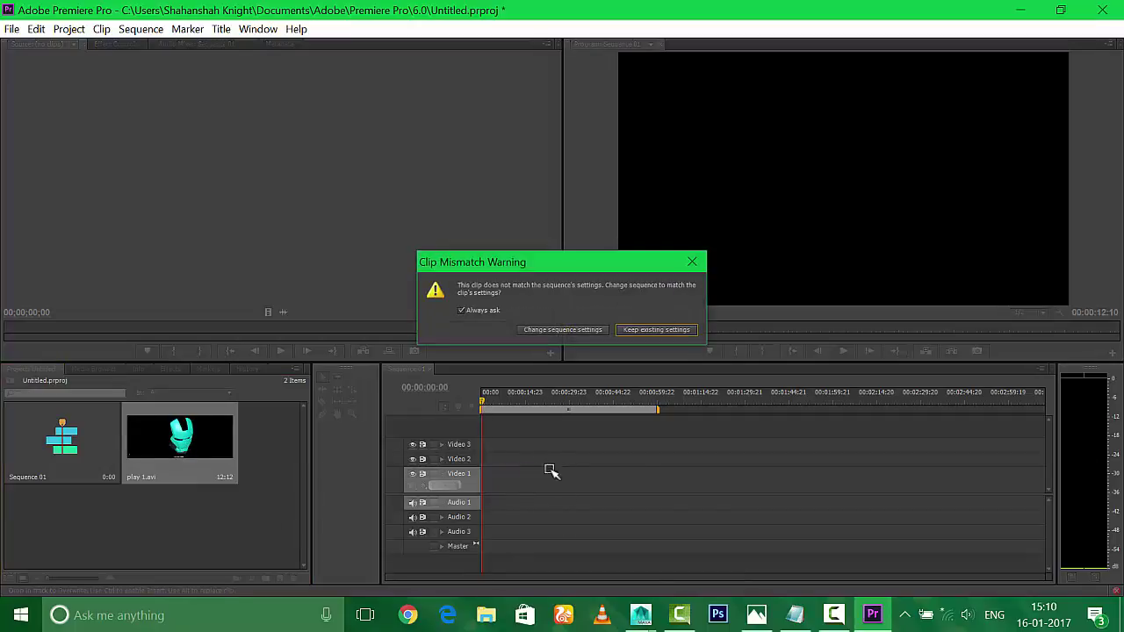
{"action": "left_click", "coordinate": [654, 330]}
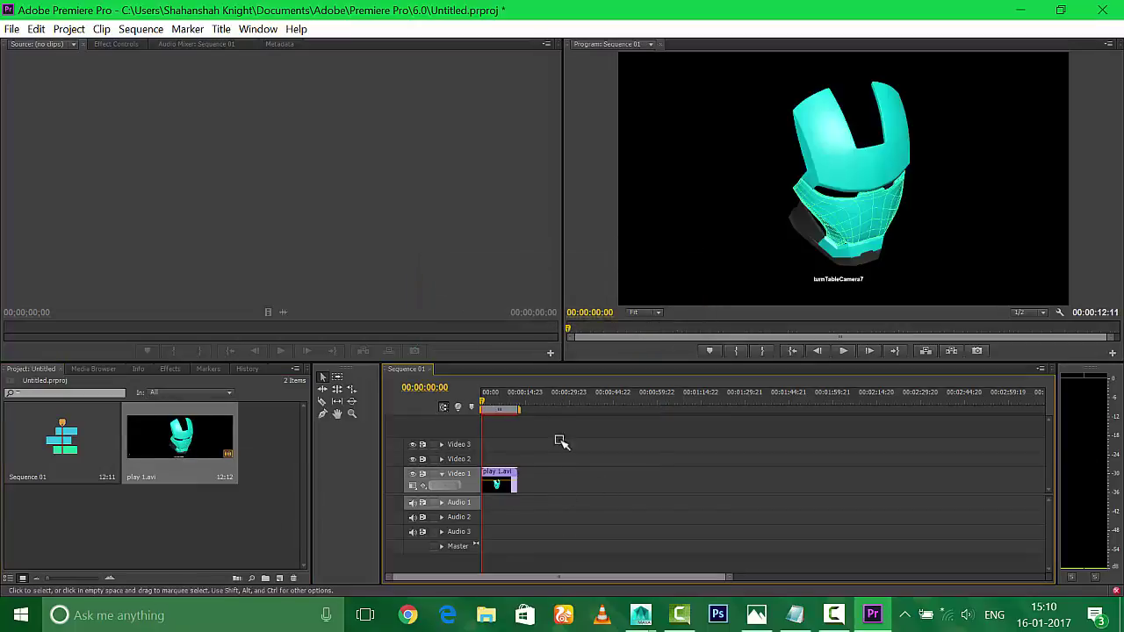
{"action": "key", "text": "backslash"}
Step: Play the helmet turntable and scrub the playhead to the clip's end at 00:00:12:11
{"action": "key", "text": "space"}
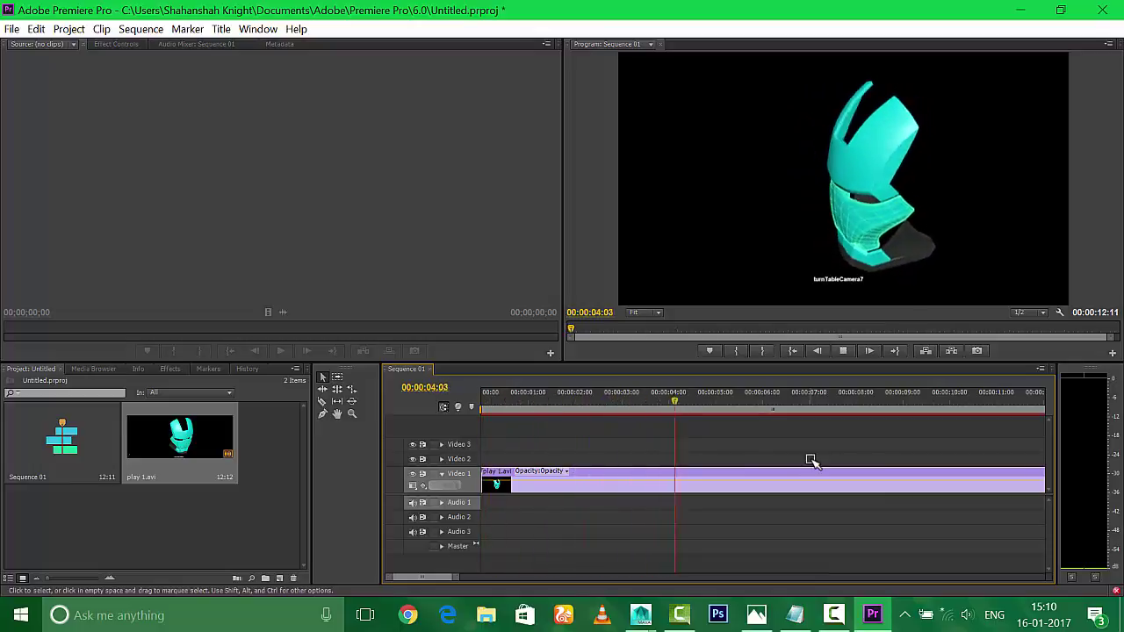
{"action": "key", "text": "space"}
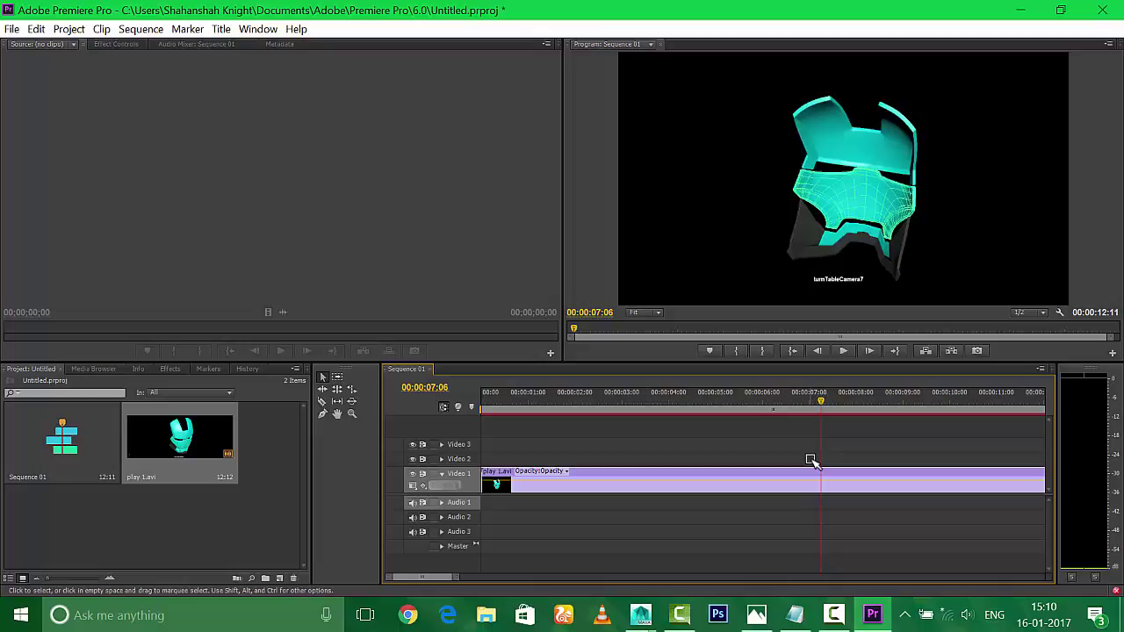
{"action": "key", "text": "j"}
{"action": "key", "text": "j"}
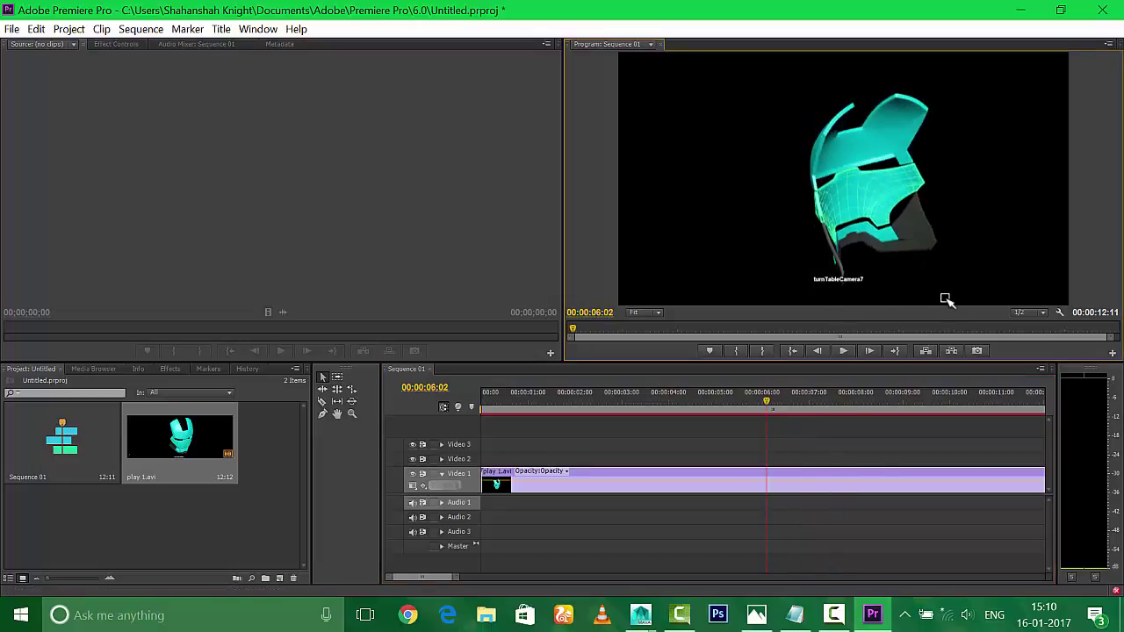
{"action": "key", "text": "l"}
{"action": "key", "text": "minus"}
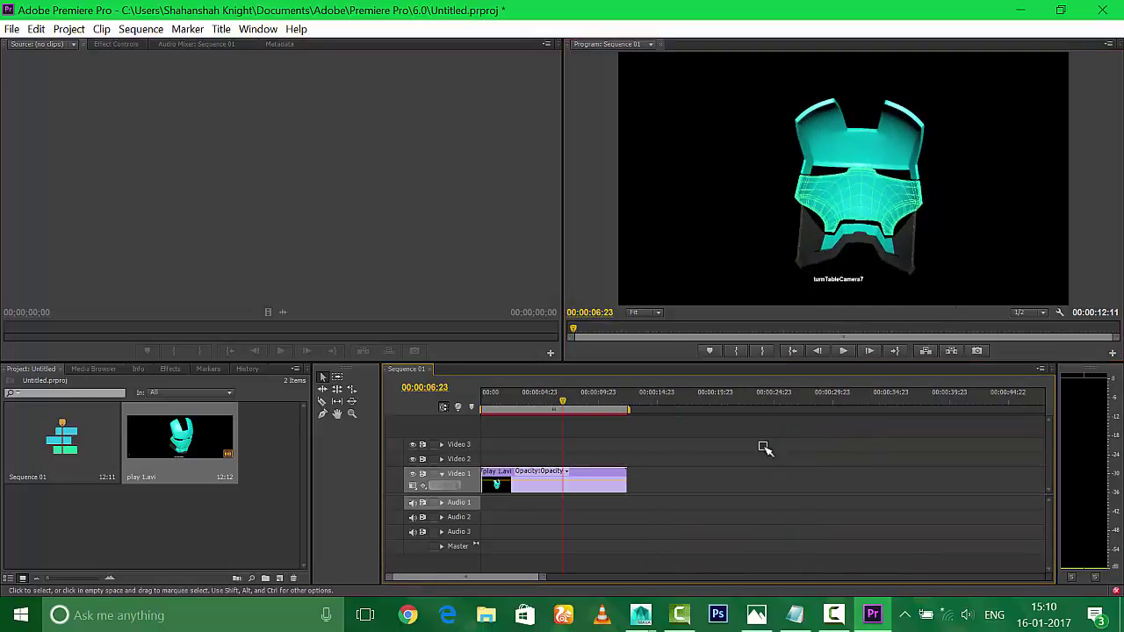
{"action": "left_click_drag", "start_coordinate": [561, 405], "coordinate": [626, 409]}
{"action": "left_click", "coordinate": [591, 482]}
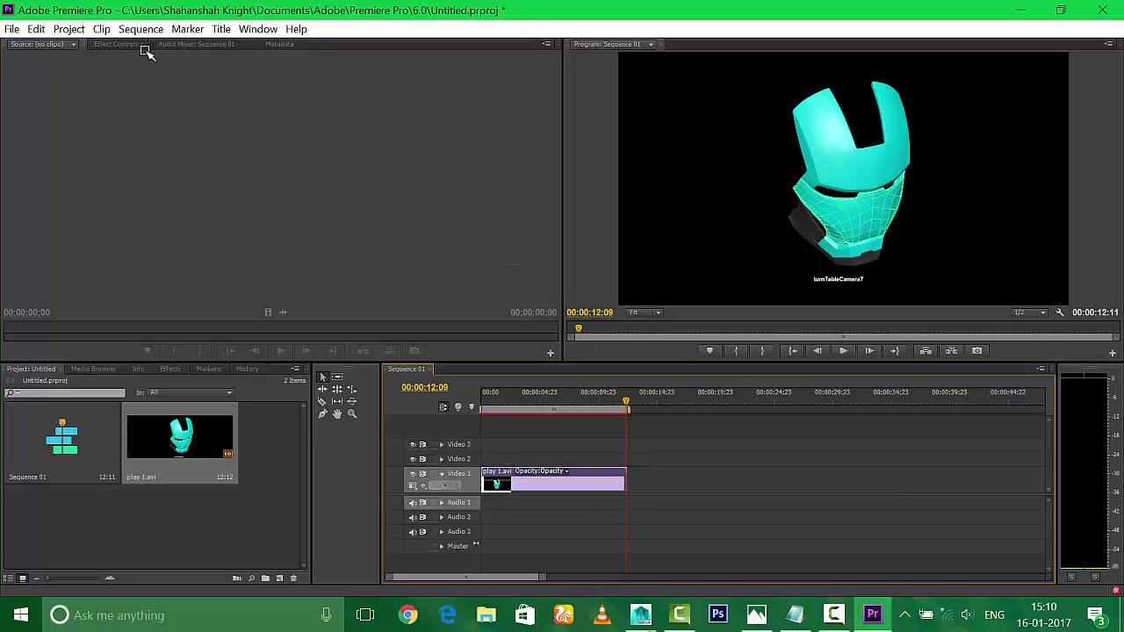
Step: Select the Video 1 clip and move the playhead back to 00:00:00:00
{"action": "left_click", "coordinate": [102, 29]}
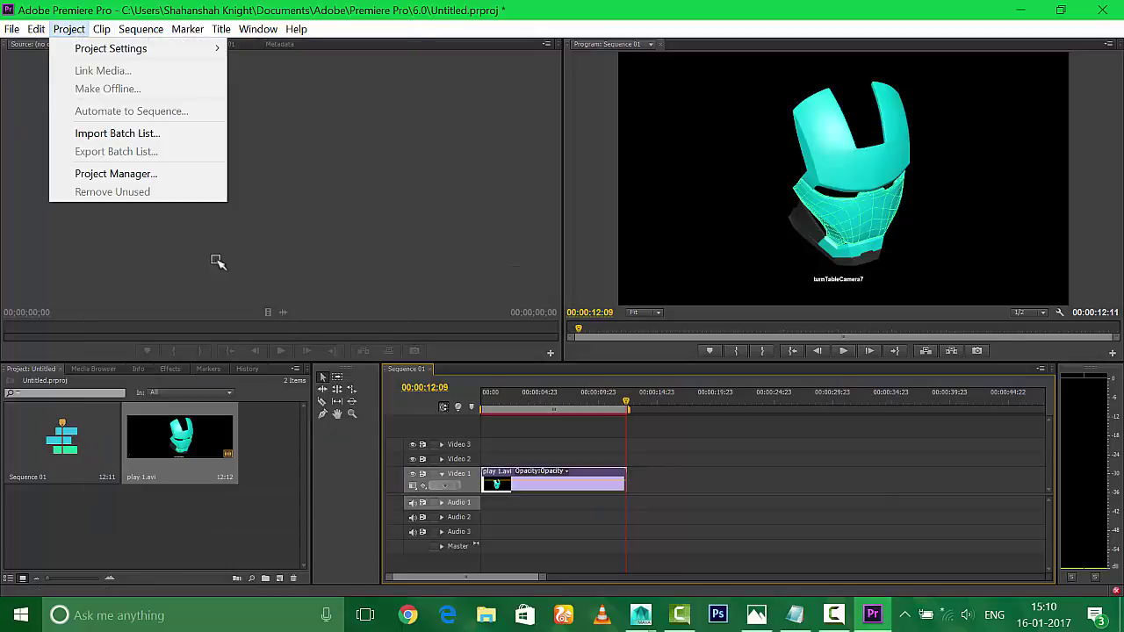
{"action": "left_click", "coordinate": [216, 258]}
{"action": "left_click", "coordinate": [12, 29]}
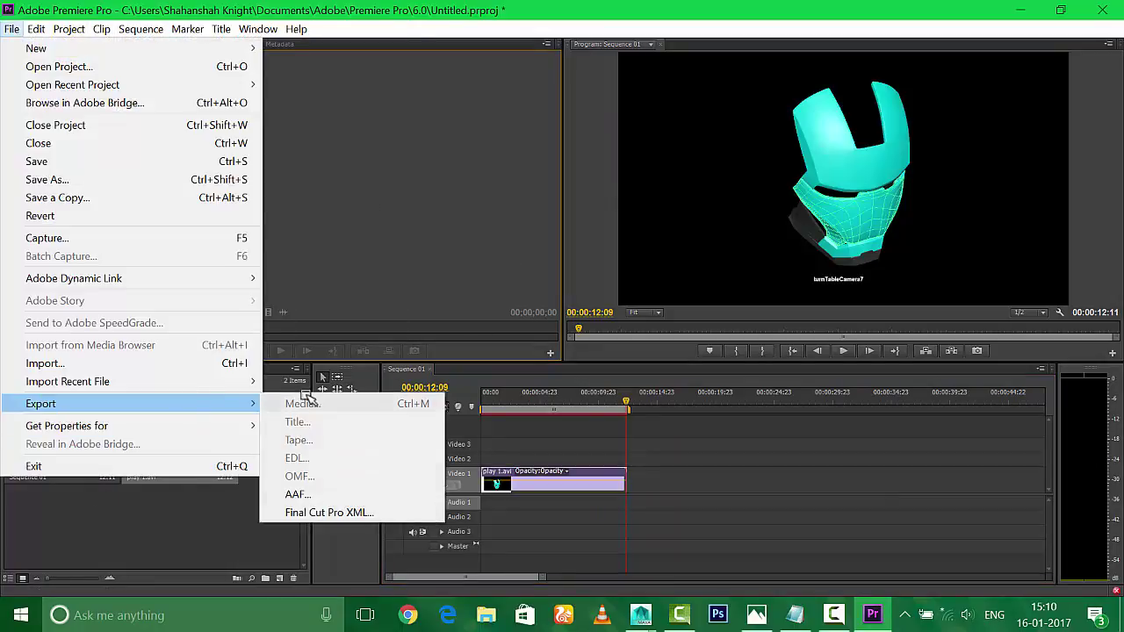
{"action": "mouse_move", "coordinate": [41, 403]}
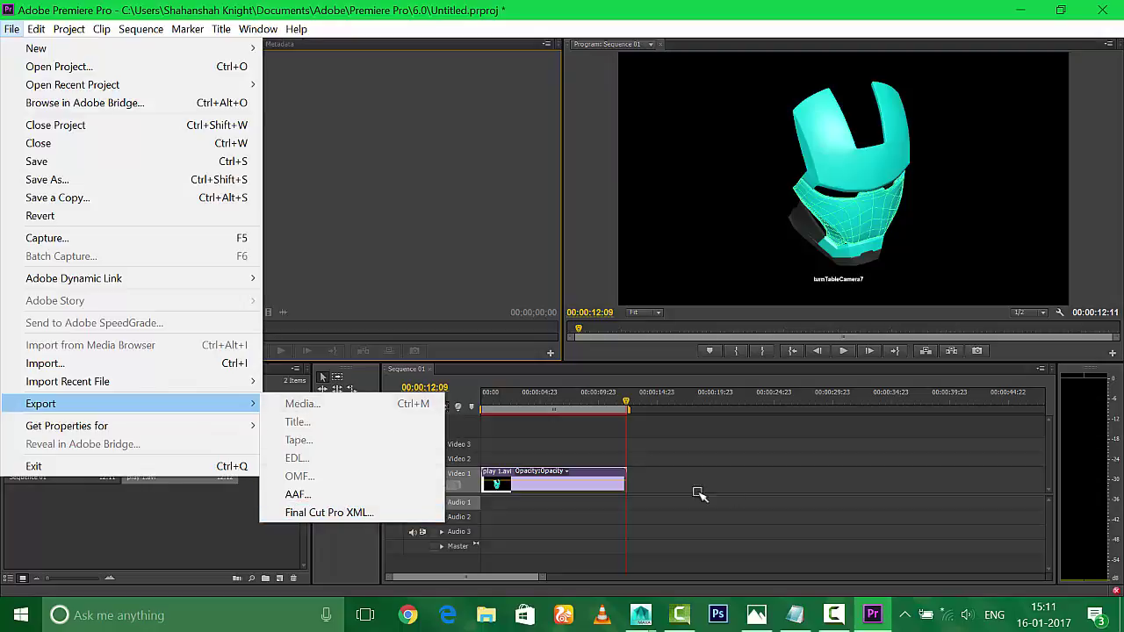
{"action": "left_click", "coordinate": [589, 474]}
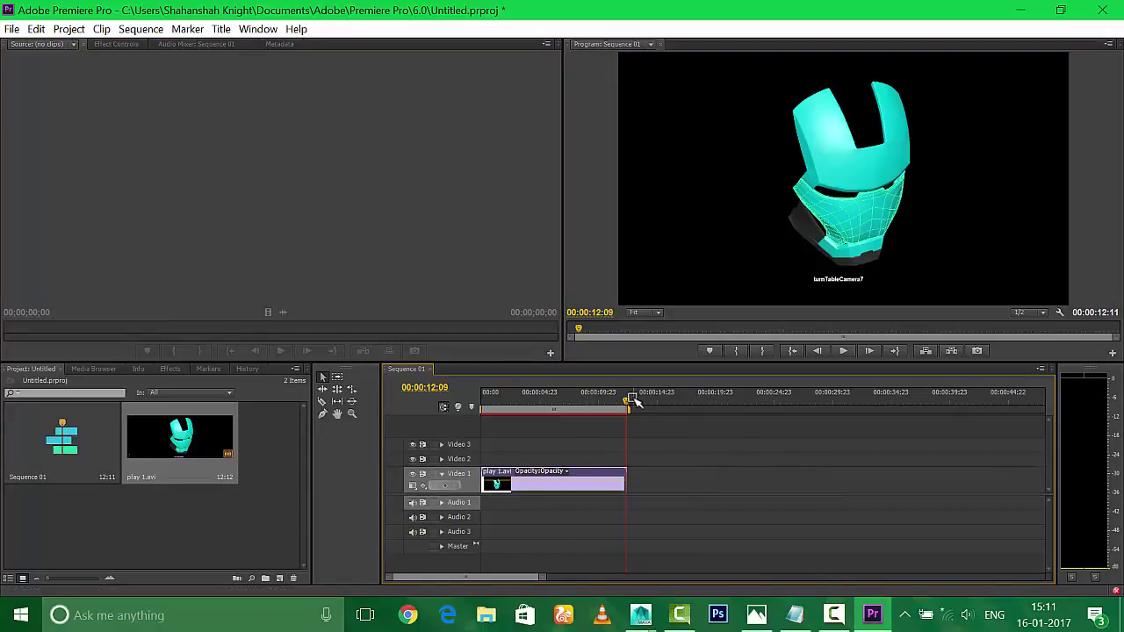
{"action": "left_click_drag", "start_coordinate": [627, 401], "coordinate": [474, 430]}
Step: Open File > Export > Media settings for Sequence 01
{"action": "right_click", "coordinate": [579, 474]}
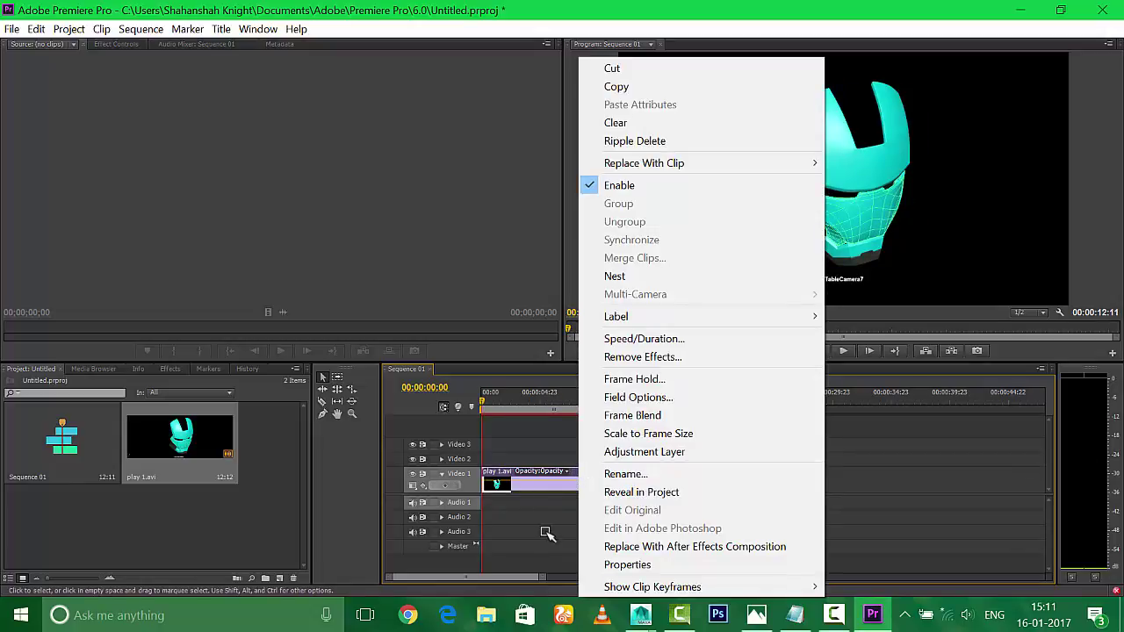
{"action": "left_click", "coordinate": [546, 534]}
{"action": "left_click", "coordinate": [11, 29]}
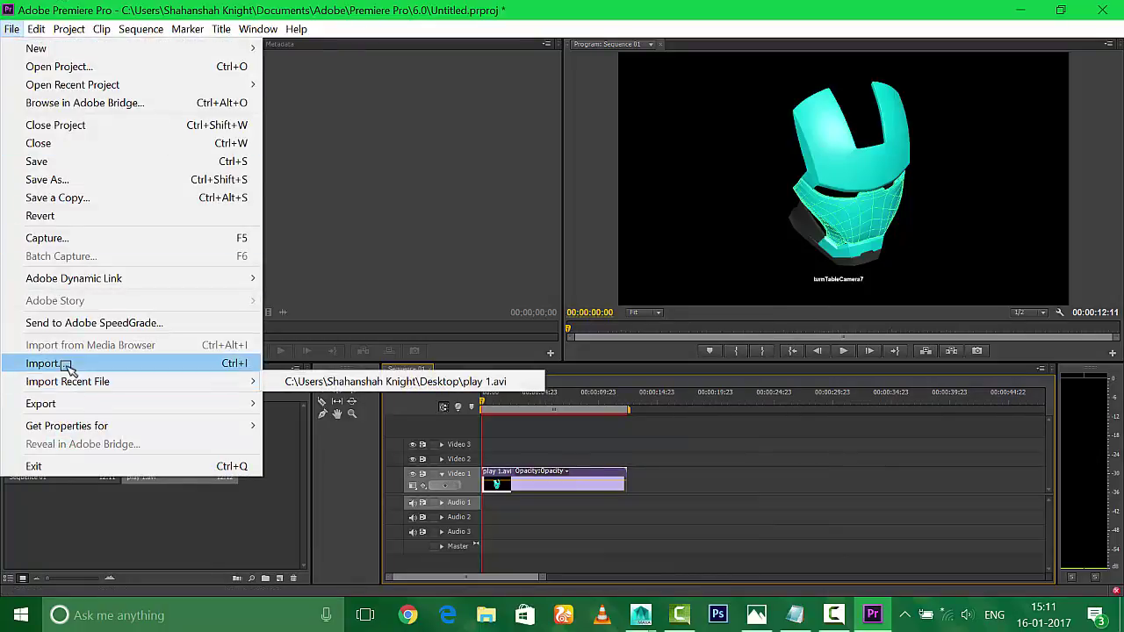
{"action": "mouse_move", "coordinate": [40, 403]}
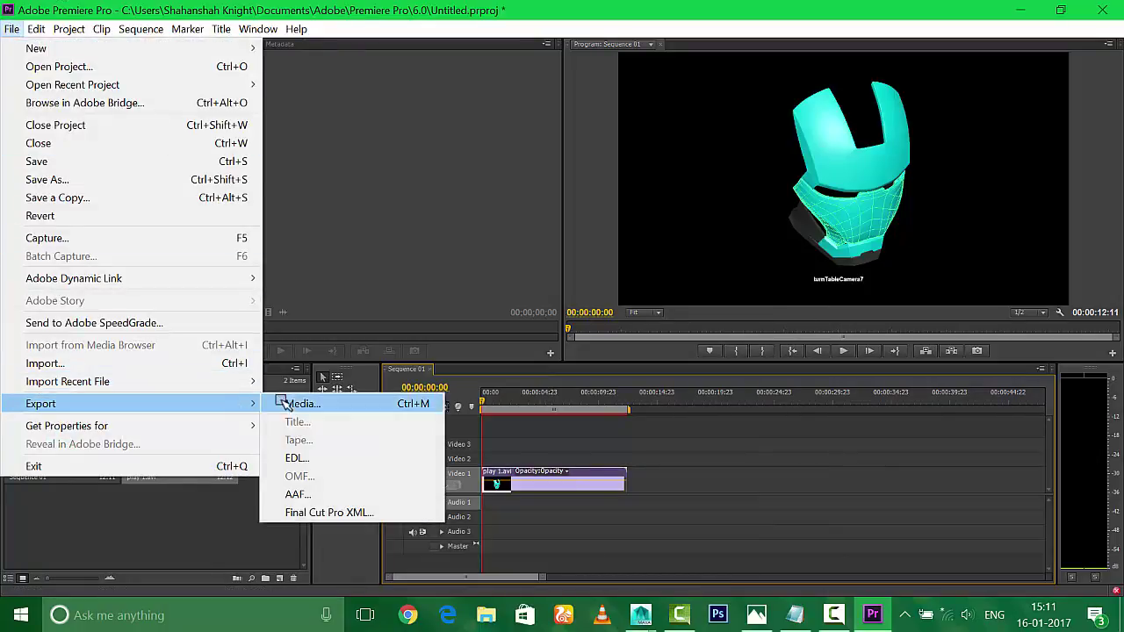
{"action": "left_click", "coordinate": [296, 404]}
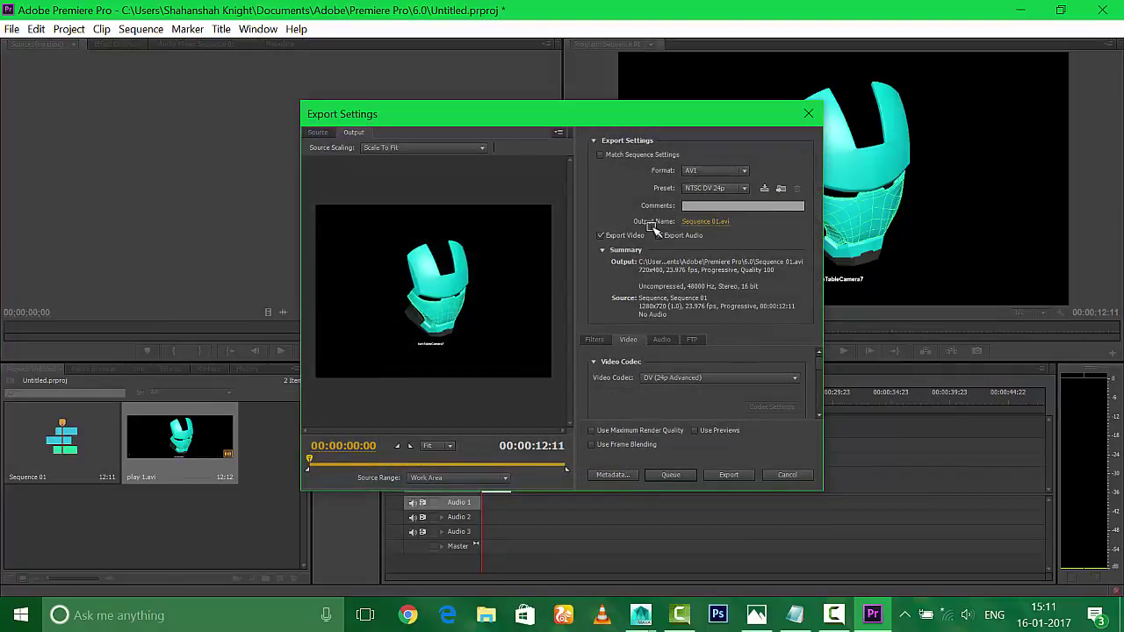
Step: Switch the export format to H.264 and export Sequence 01 to a 1280x720 Sequence 01.mp4
{"action": "left_click", "coordinate": [744, 170]}
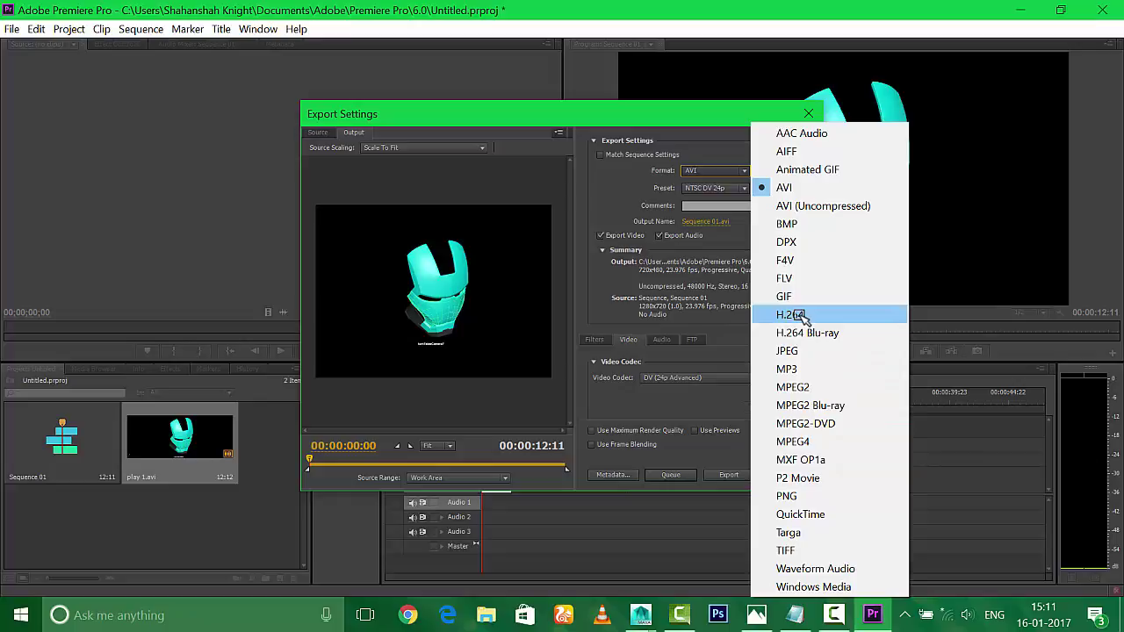
{"action": "left_click", "coordinate": [801, 316]}
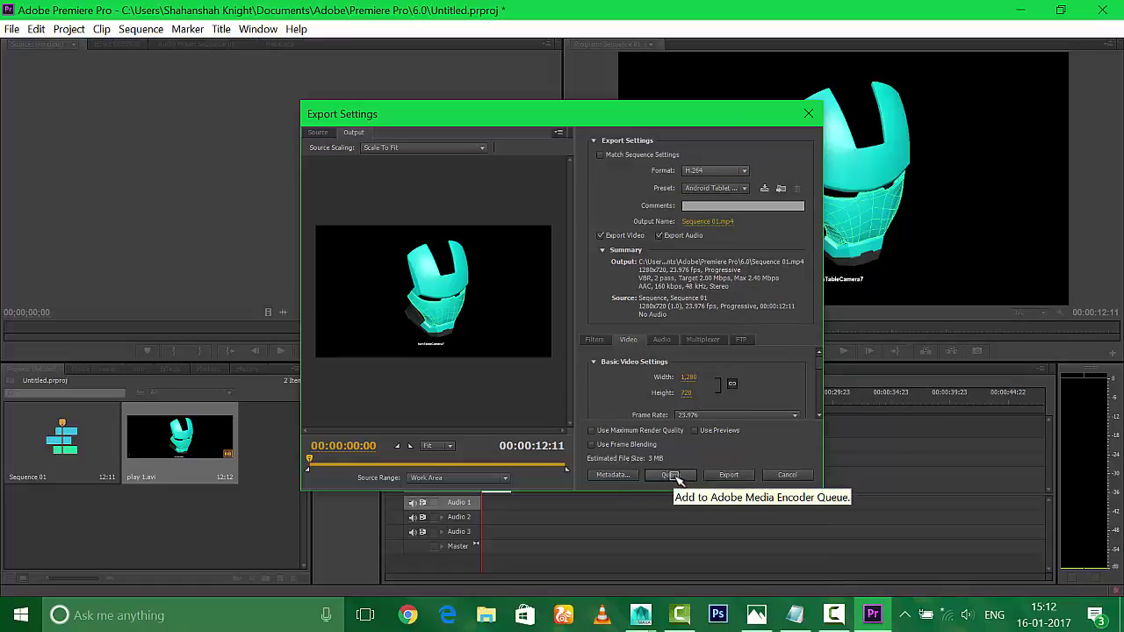
{"action": "left_click", "coordinate": [728, 474]}
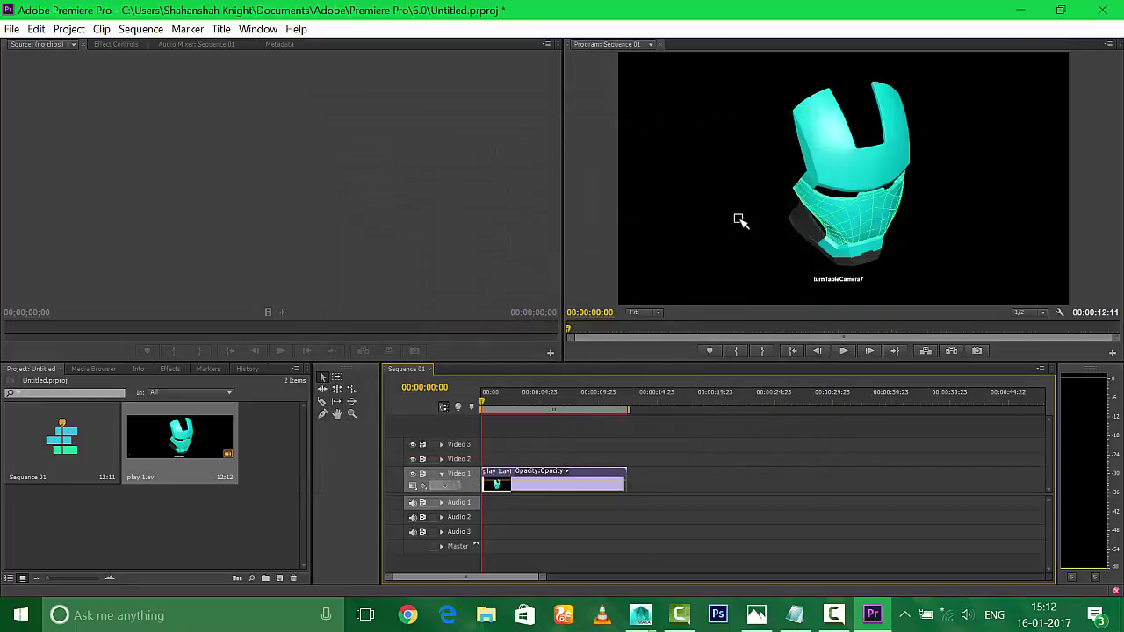
Step: Open the Documents\Adobe\Premiere Pro\6.0 folder in File Explorer
{"action": "left_click", "coordinate": [1020, 10]}
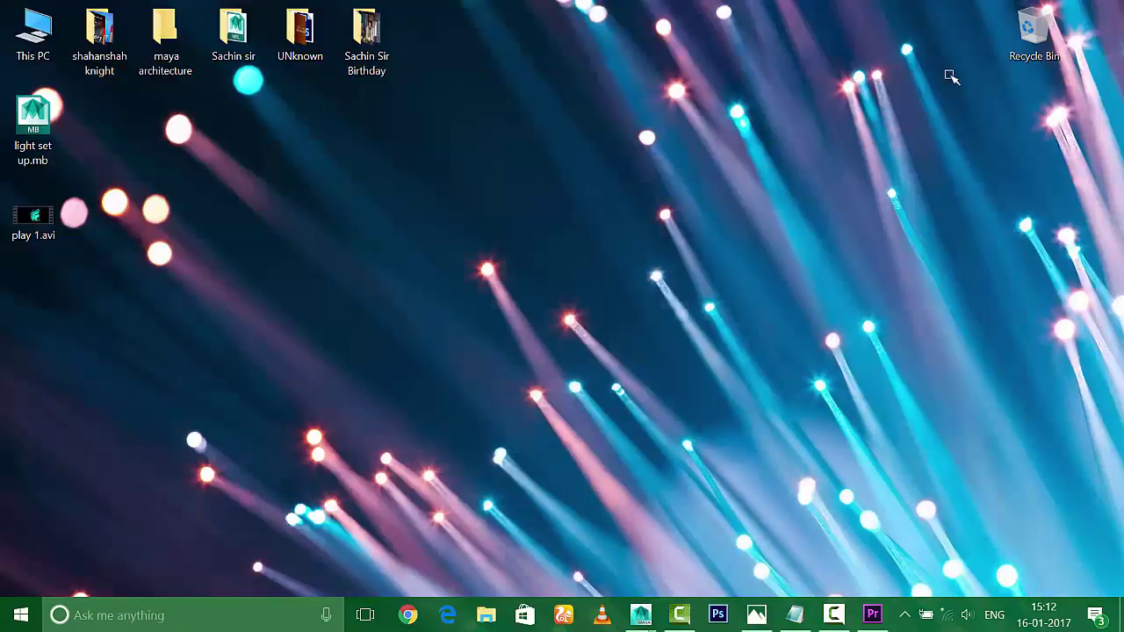
{"action": "left_click", "coordinate": [21, 615]}
{"action": "left_click", "coordinate": [995, 138]}
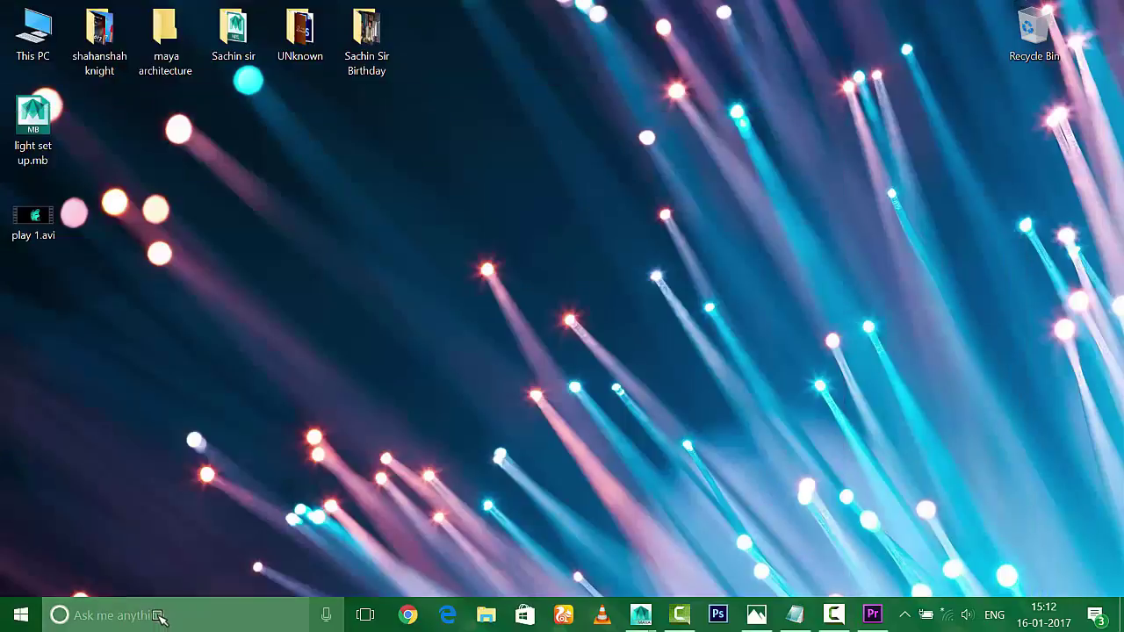
{"action": "left_click", "coordinate": [159, 617]}
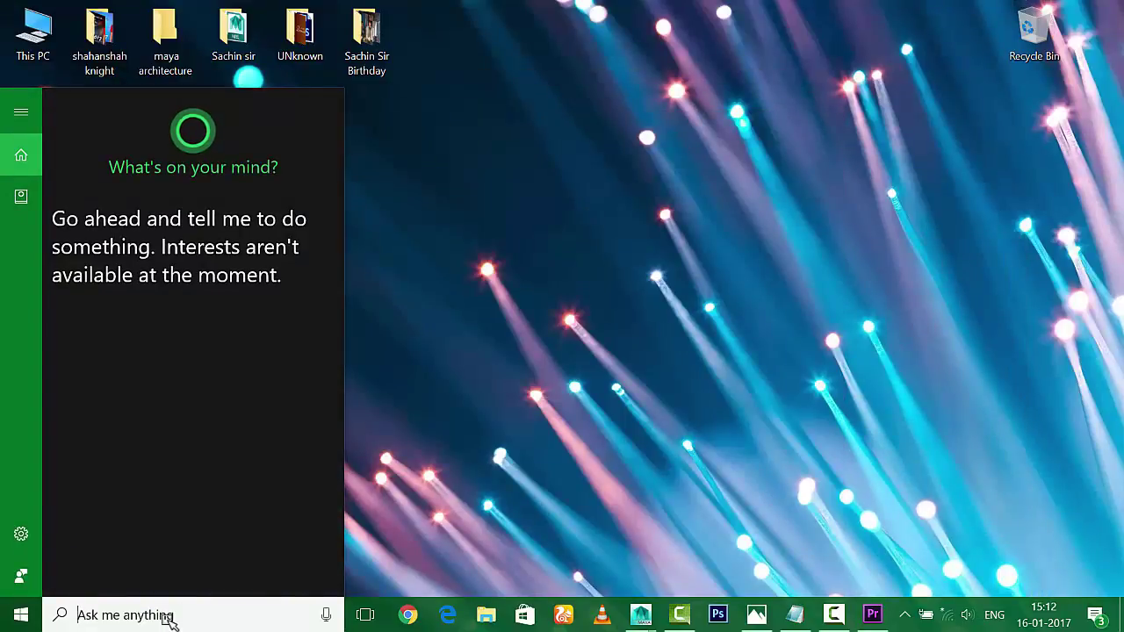
{"action": "type", "text": "do"}
{"action": "left_click", "coordinate": [184, 201]}
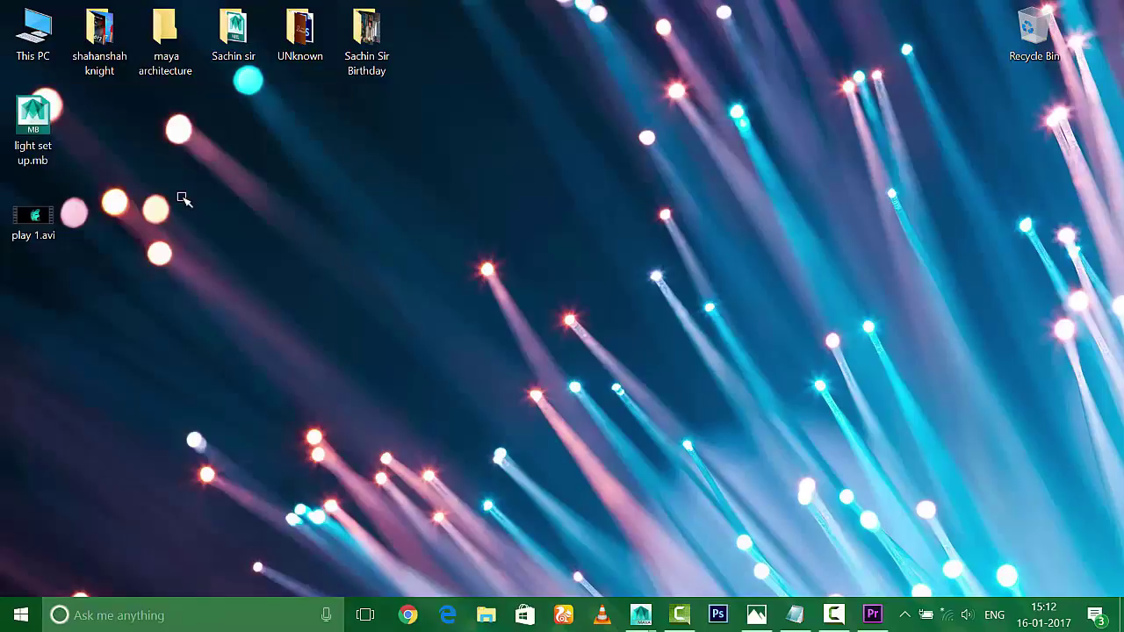
{"action": "double_click", "coordinate": [232, 189]}
{"action": "double_click", "coordinate": [234, 192]}
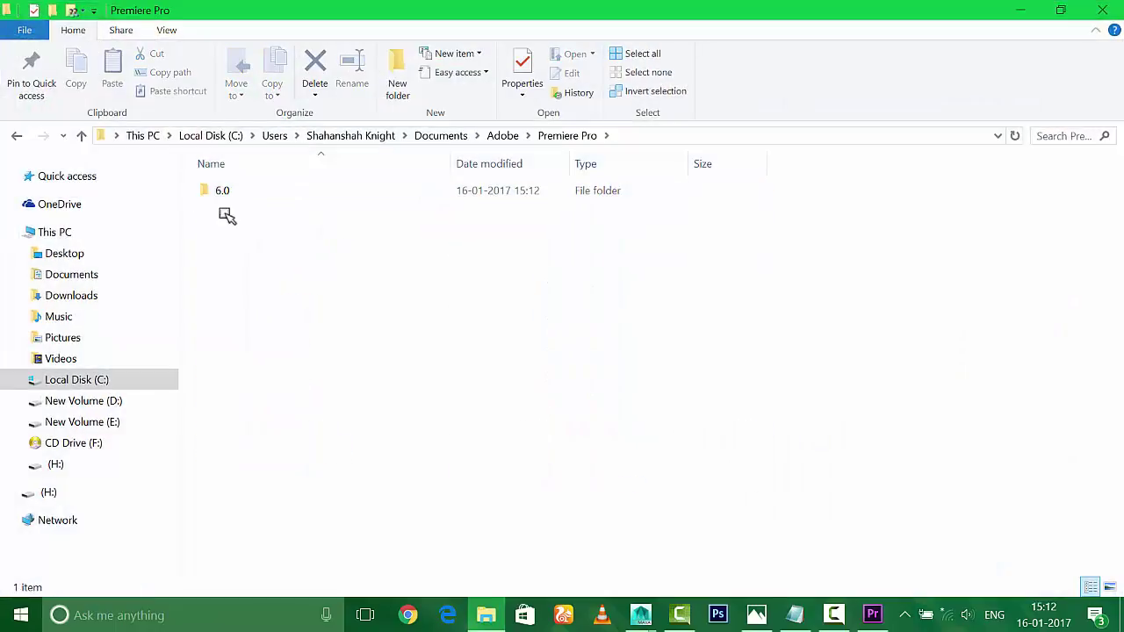
{"action": "double_click", "coordinate": [228, 191]}
Step: Check Sequence 01.mp4 is 3.21 MB, then cut it and paste it onto the desktop
{"action": "left_click", "coordinate": [239, 265]}
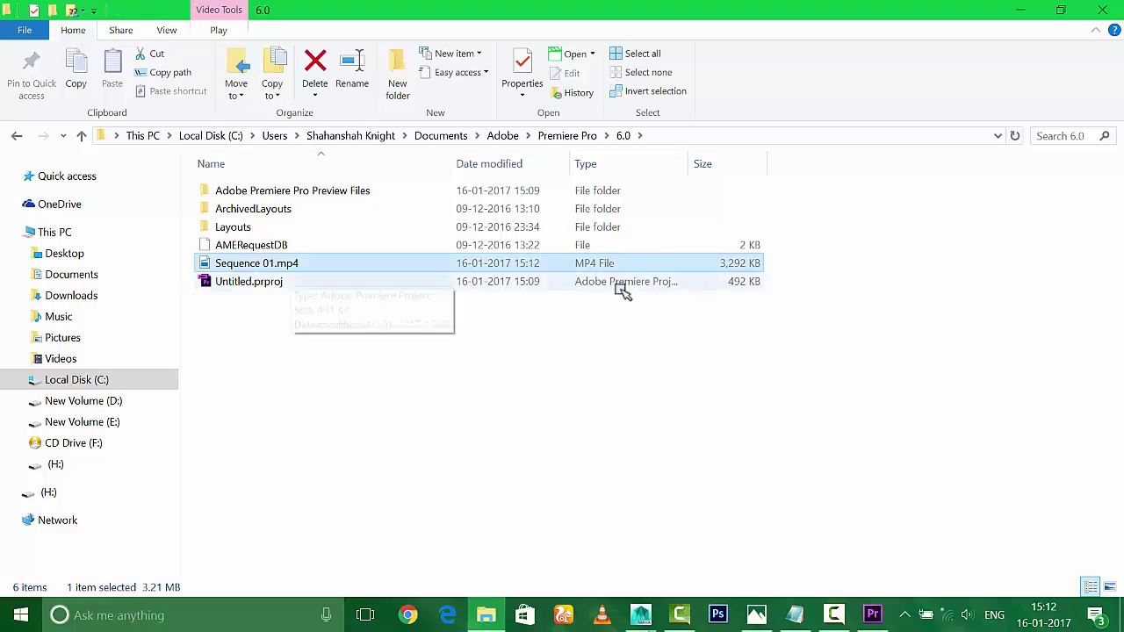
{"action": "right_click", "coordinate": [237, 258]}
{"action": "left_click", "coordinate": [268, 565]}
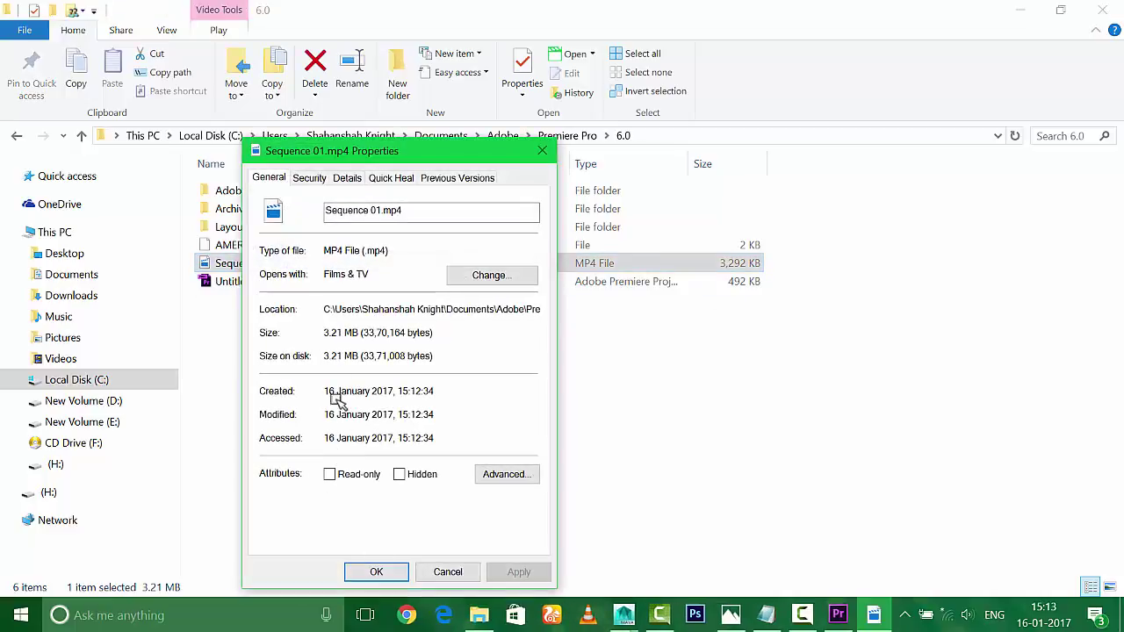
{"action": "left_click", "coordinate": [540, 151]}
{"action": "right_click", "coordinate": [208, 259]}
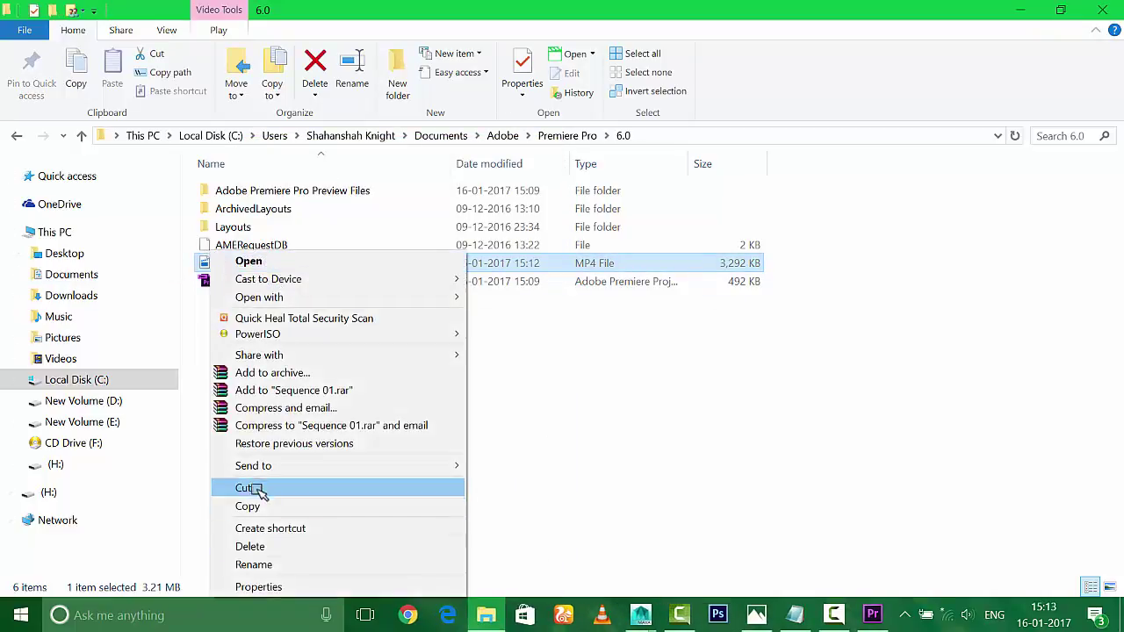
{"action": "left_click", "coordinate": [238, 487]}
{"action": "left_click", "coordinate": [1102, 12]}
{"action": "right_click", "coordinate": [187, 268]}
{"action": "left_click", "coordinate": [243, 340]}
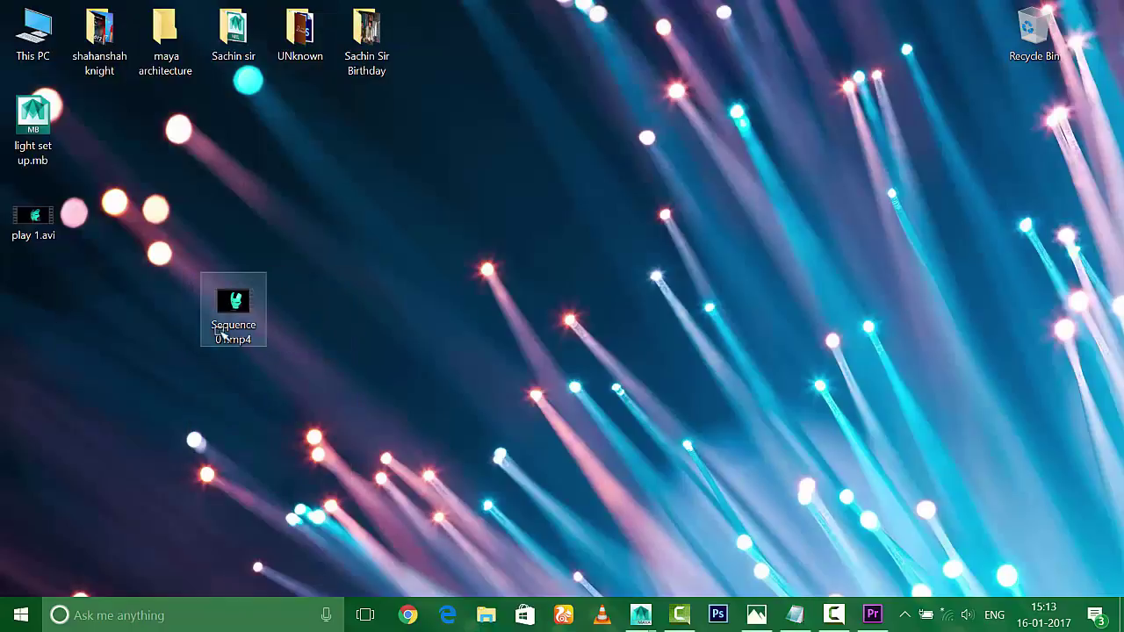
Step: Play Sequence 01.mp4, then compare its 3.21 MB size with play 1.avi's 807 MB
{"action": "double_click", "coordinate": [234, 307]}
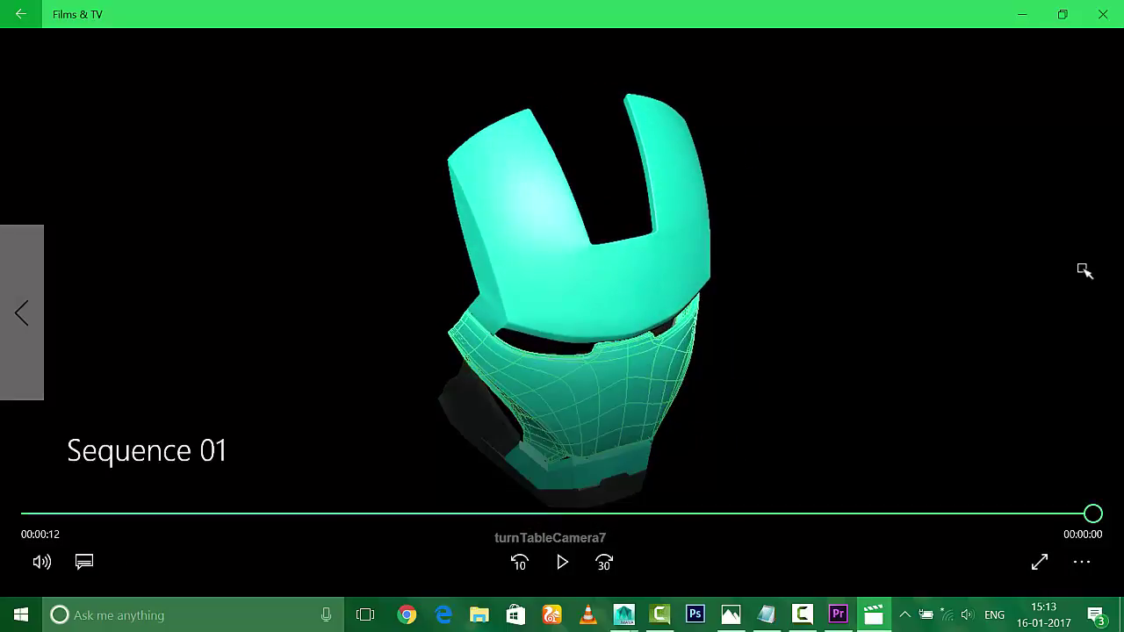
{"action": "left_click", "coordinate": [1102, 14]}
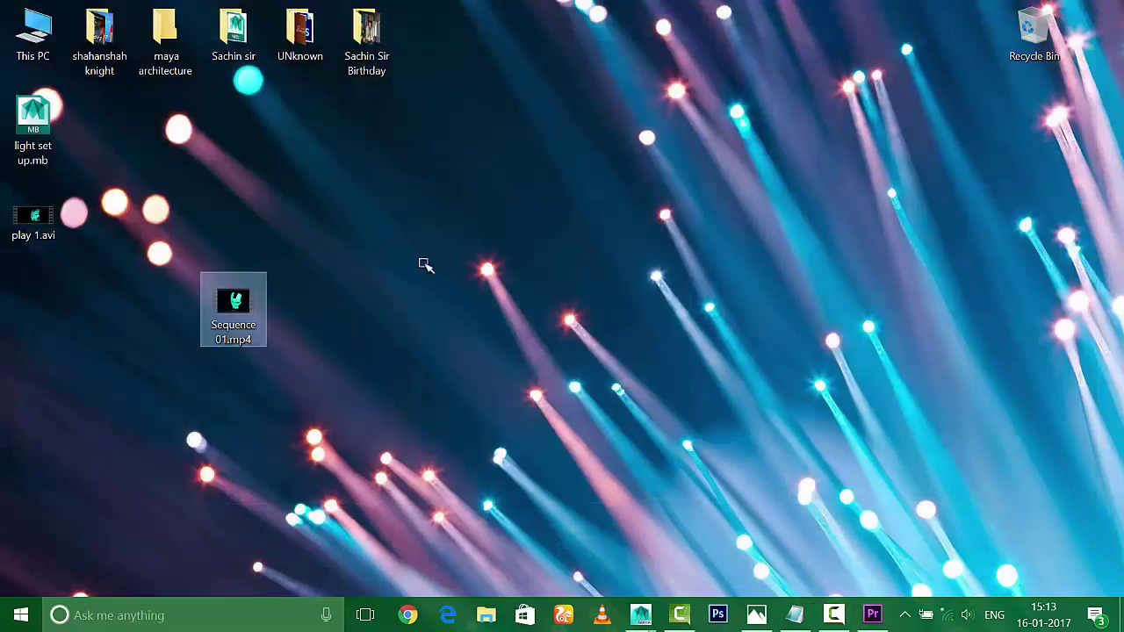
{"action": "right_click", "coordinate": [18, 218]}
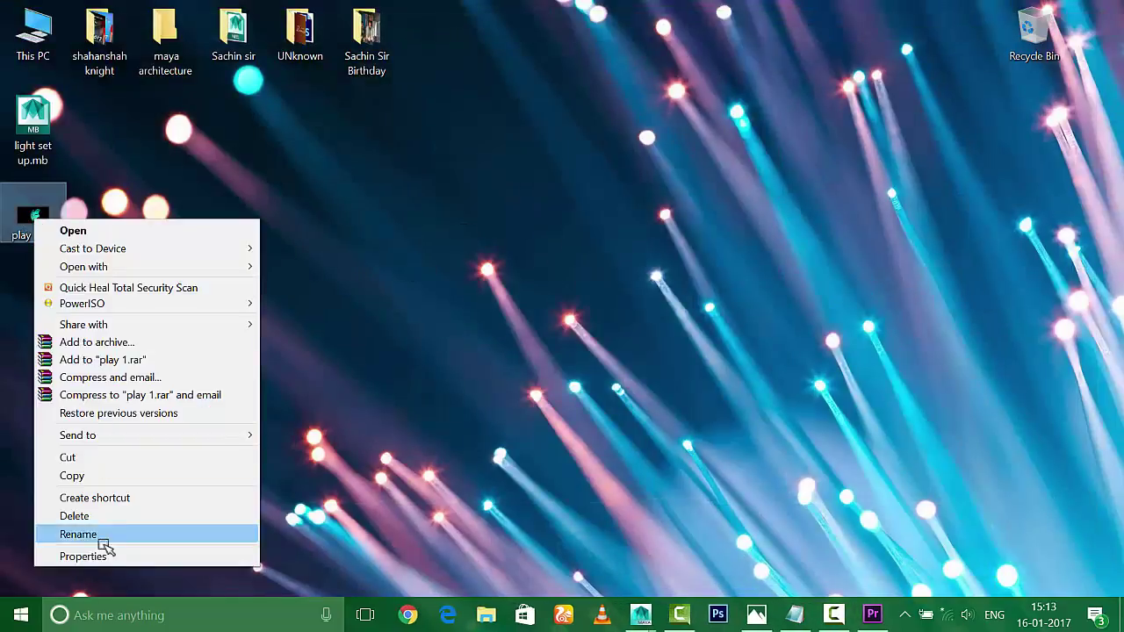
{"action": "left_click", "coordinate": [96, 554]}
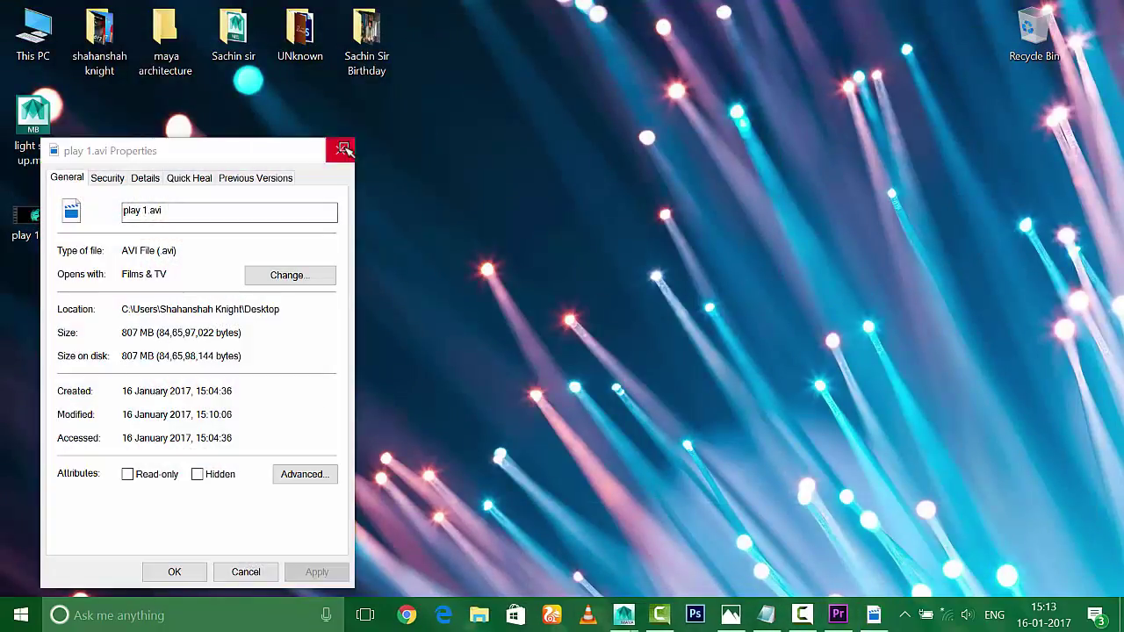
{"action": "left_click", "coordinate": [340, 150]}
{"action": "right_click", "coordinate": [231, 301]}
{"action": "left_click", "coordinate": [263, 586]}
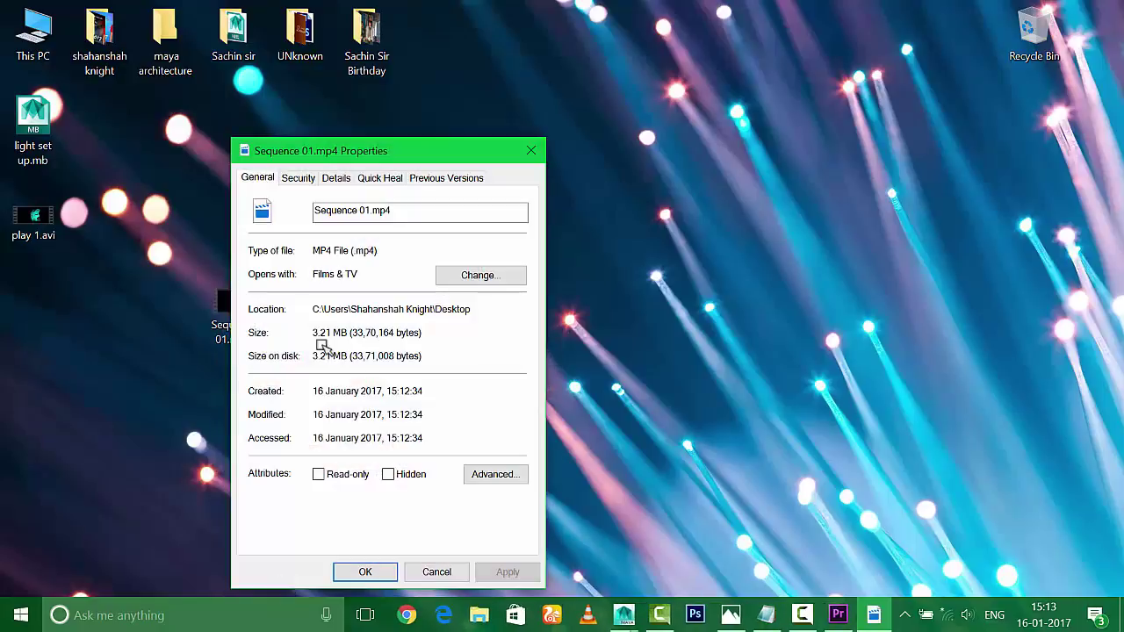
{"action": "left_click", "coordinate": [530, 150]}
Step: Briefly open play 1.avi, then play Sequence 01.mp4 again in Films & TV
{"action": "double_click", "coordinate": [33, 216]}
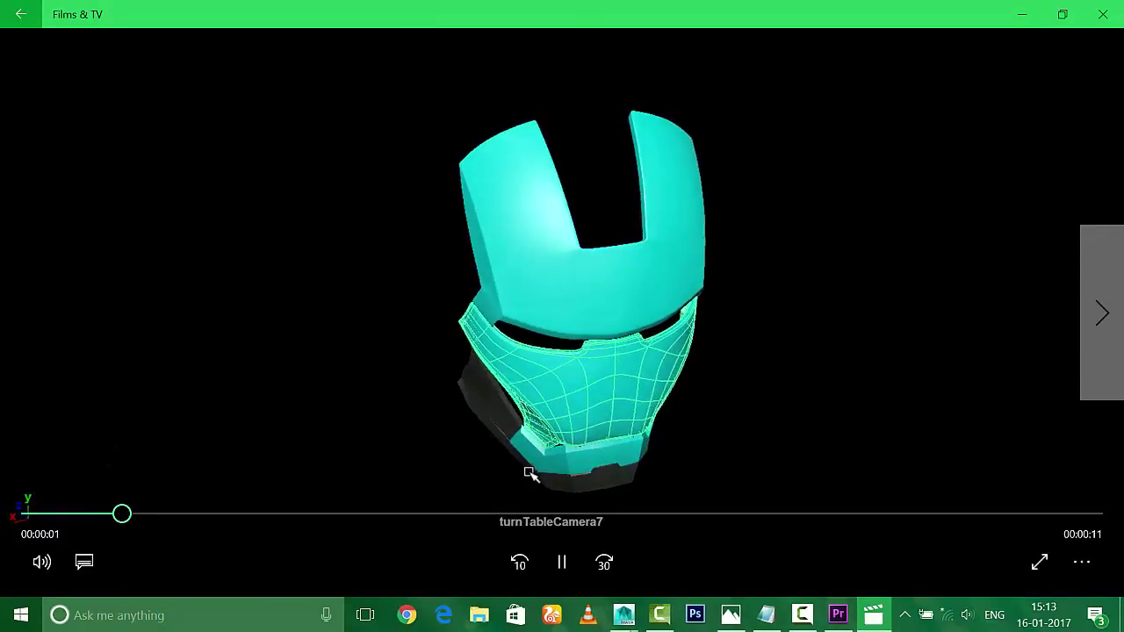
{"action": "left_click", "coordinate": [1102, 14]}
{"action": "double_click", "coordinate": [234, 308]}
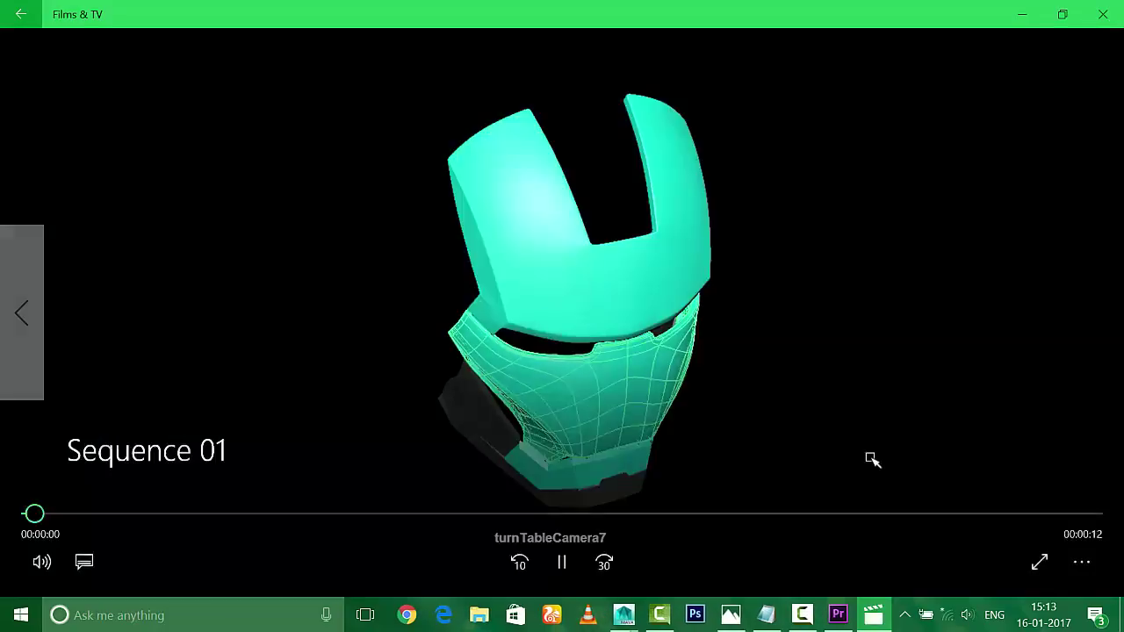